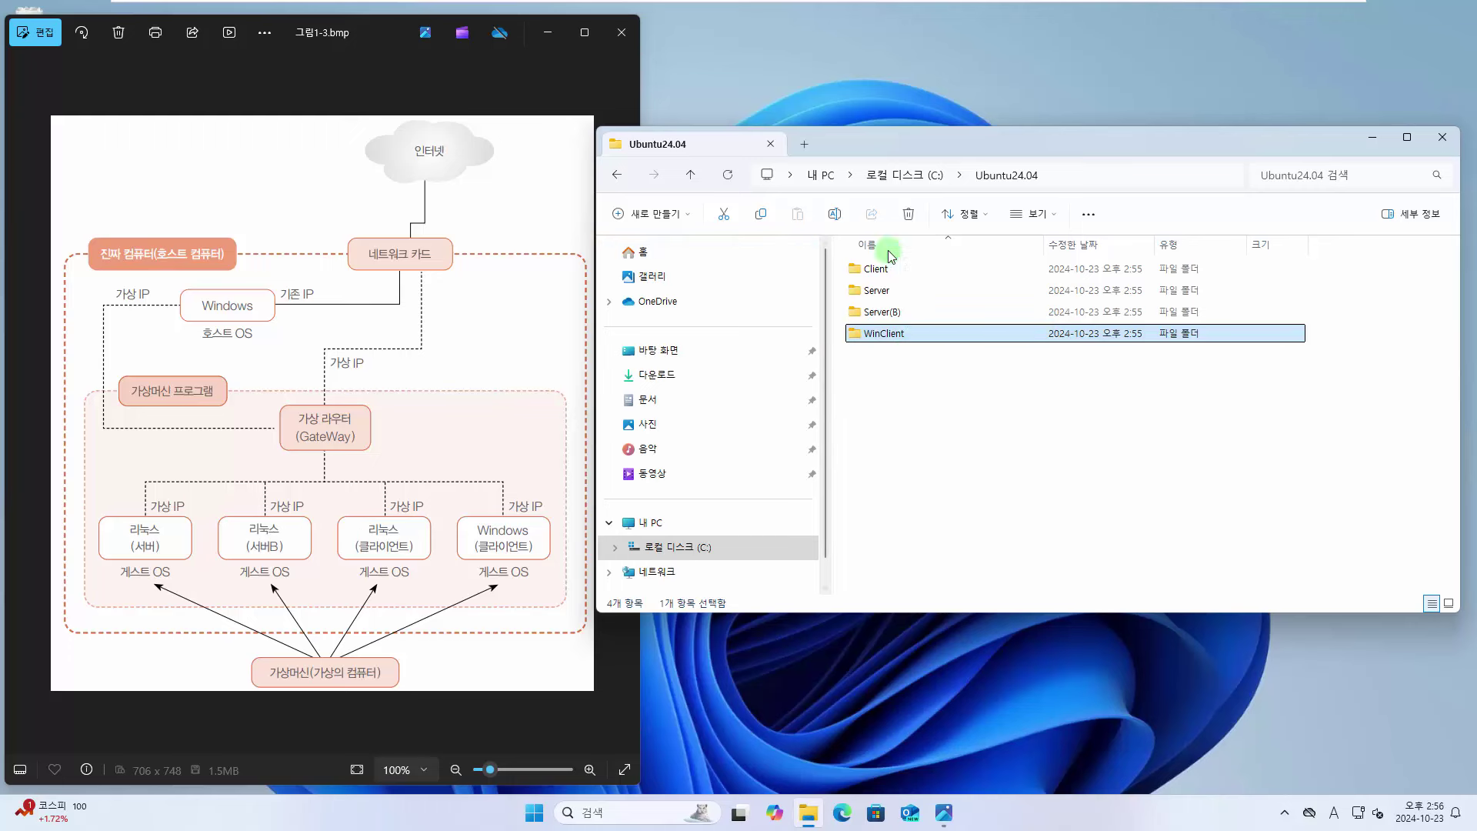
Step: Look inside the Server folder of Ubuntu24.04, and display the hardware specification table 표1-3.bmp with the folder window minimized
{"action": "left_click", "coordinate": [896, 294], "text": "ctrl"}
{"action": "double_click", "coordinate": [896, 294]}
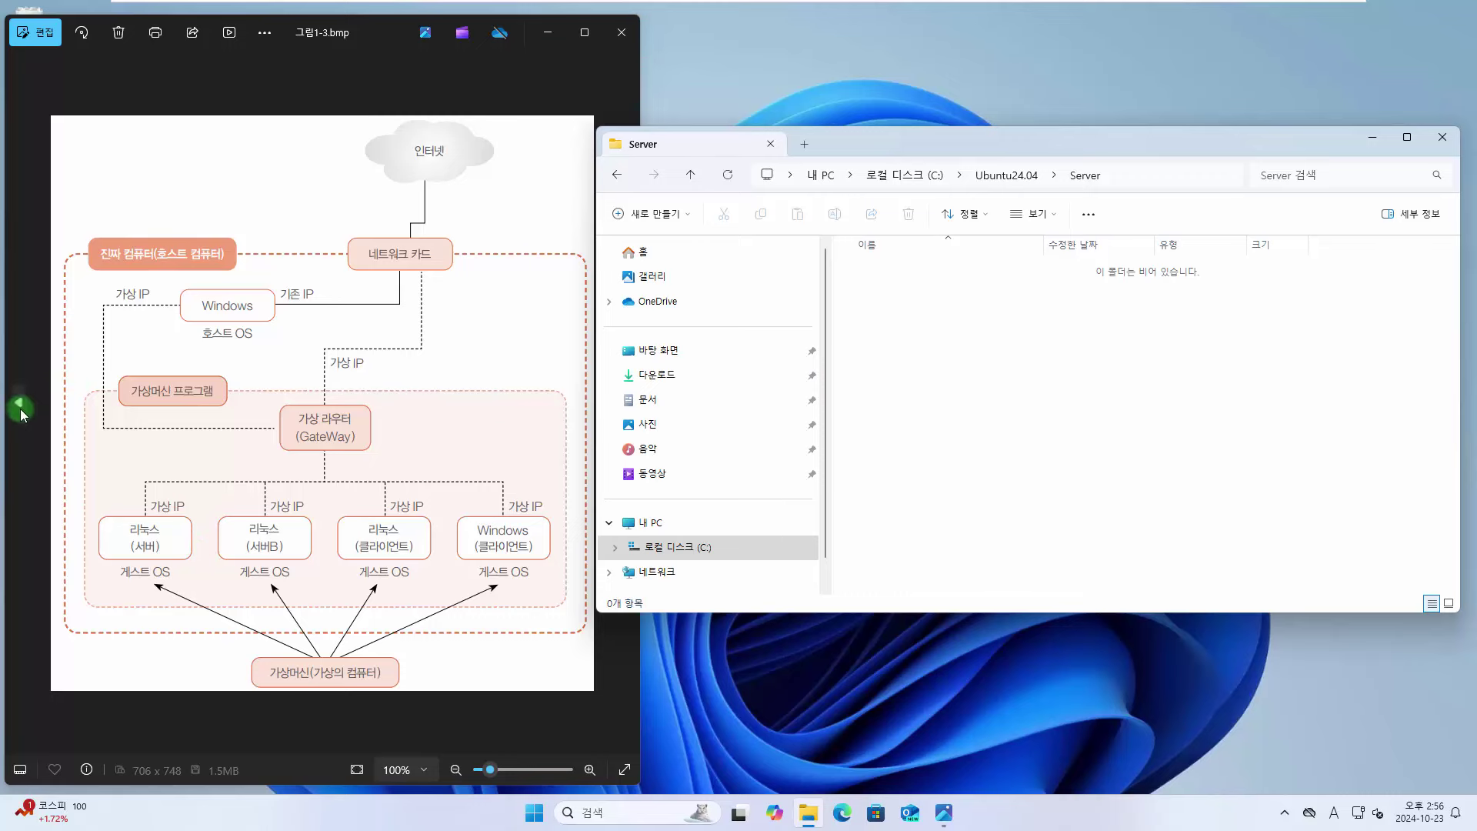
{"action": "left_click", "coordinate": [19, 406]}
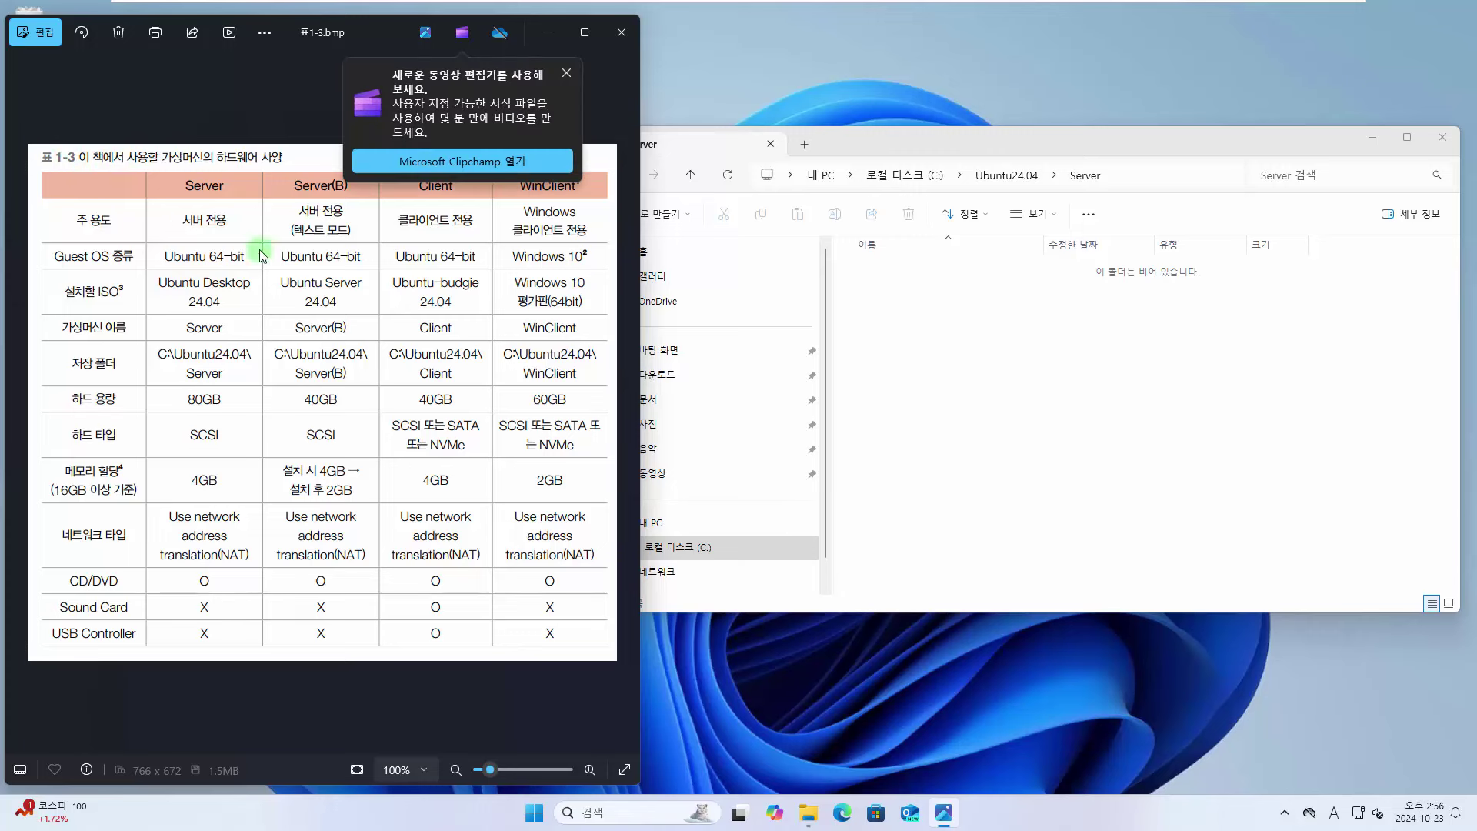
{"action": "left_click", "coordinate": [566, 73]}
{"action": "left_click", "coordinate": [1372, 141]}
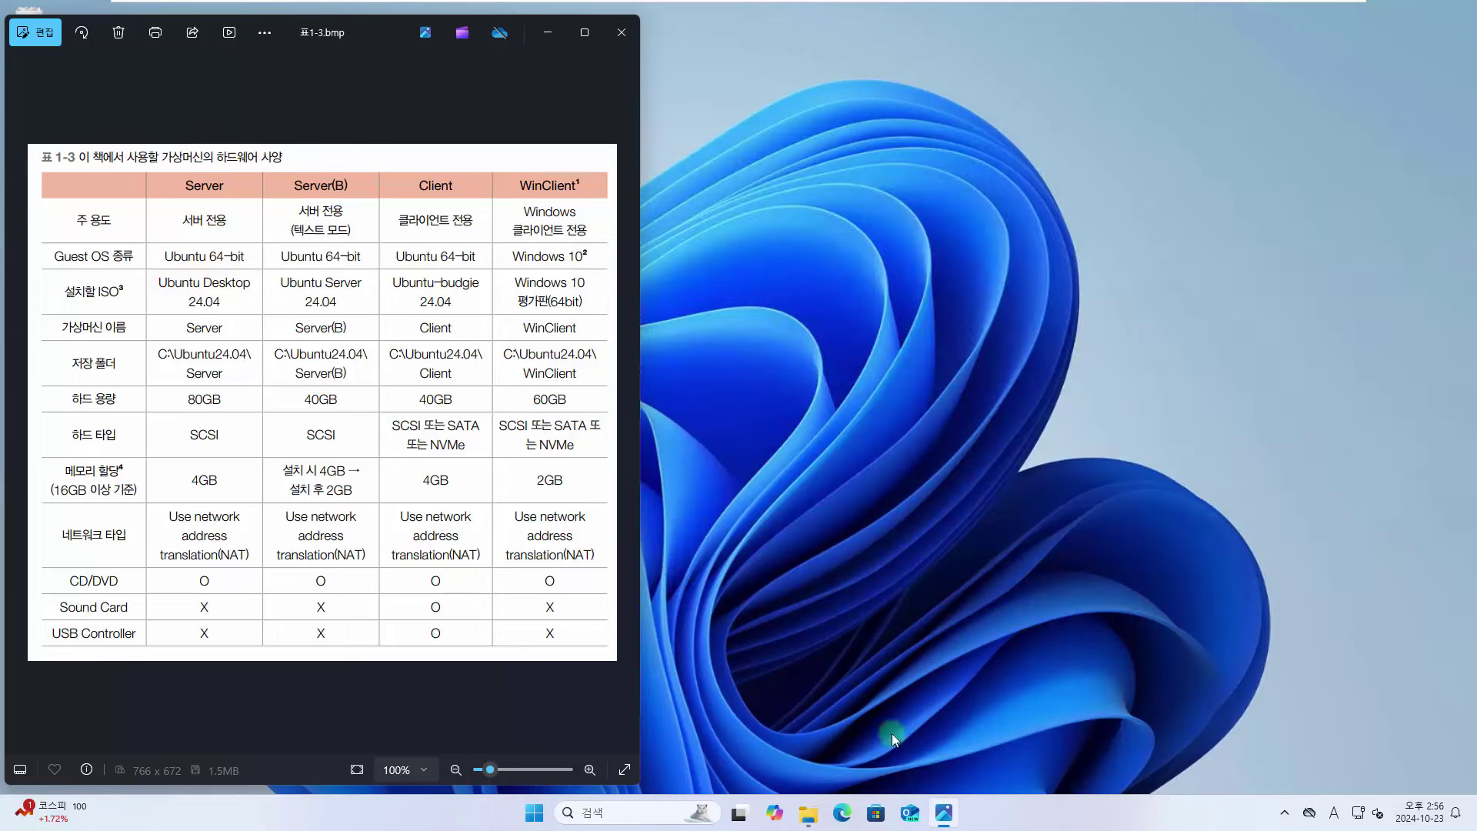
Step: Launch VMware Workstation and place its window beside the hardware specification table
{"action": "left_click", "coordinate": [952, 821]}
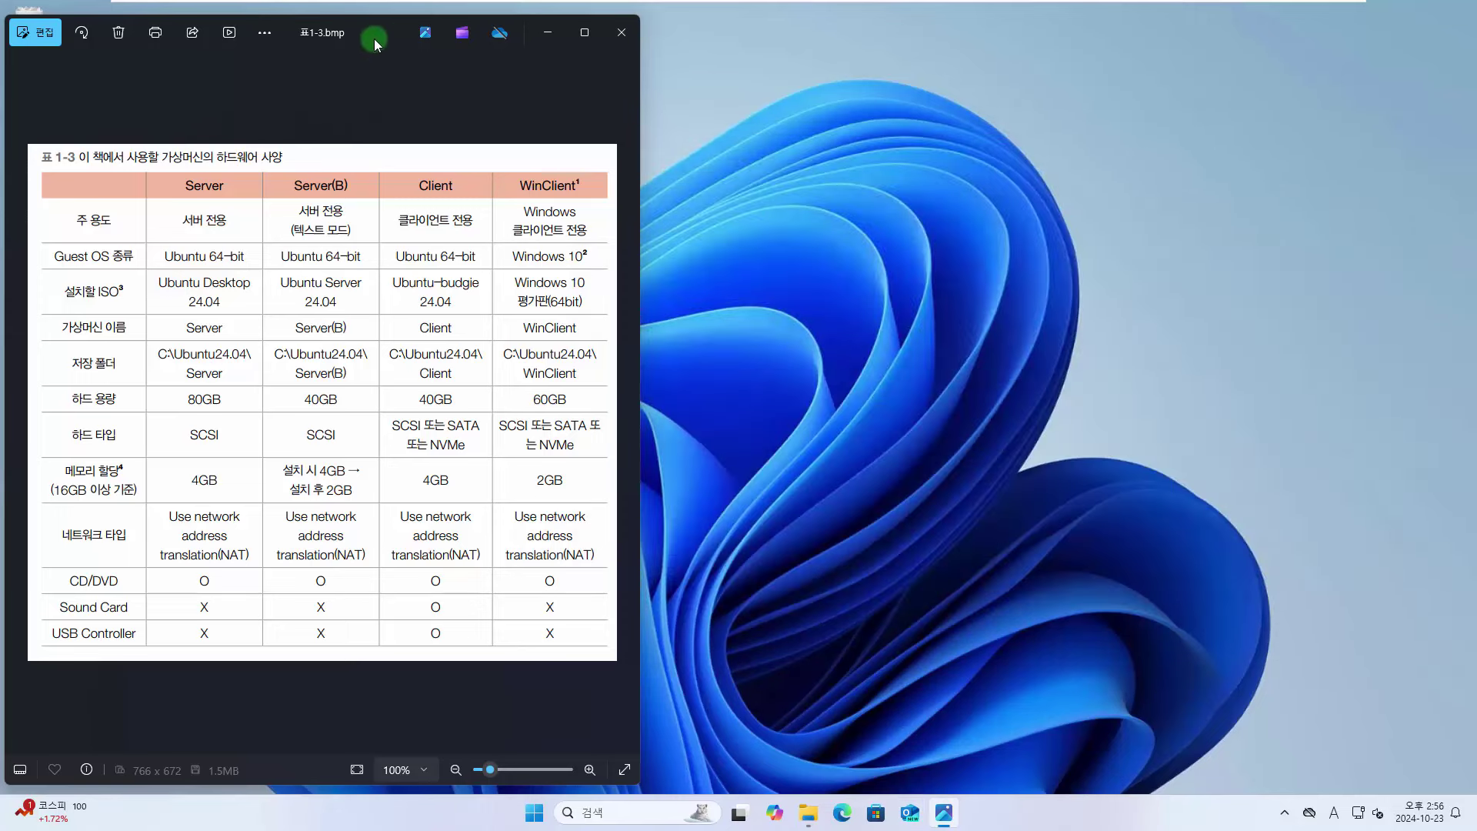
{"action": "left_click_drag", "start_coordinate": [374, 38], "coordinate": [422, 36]}
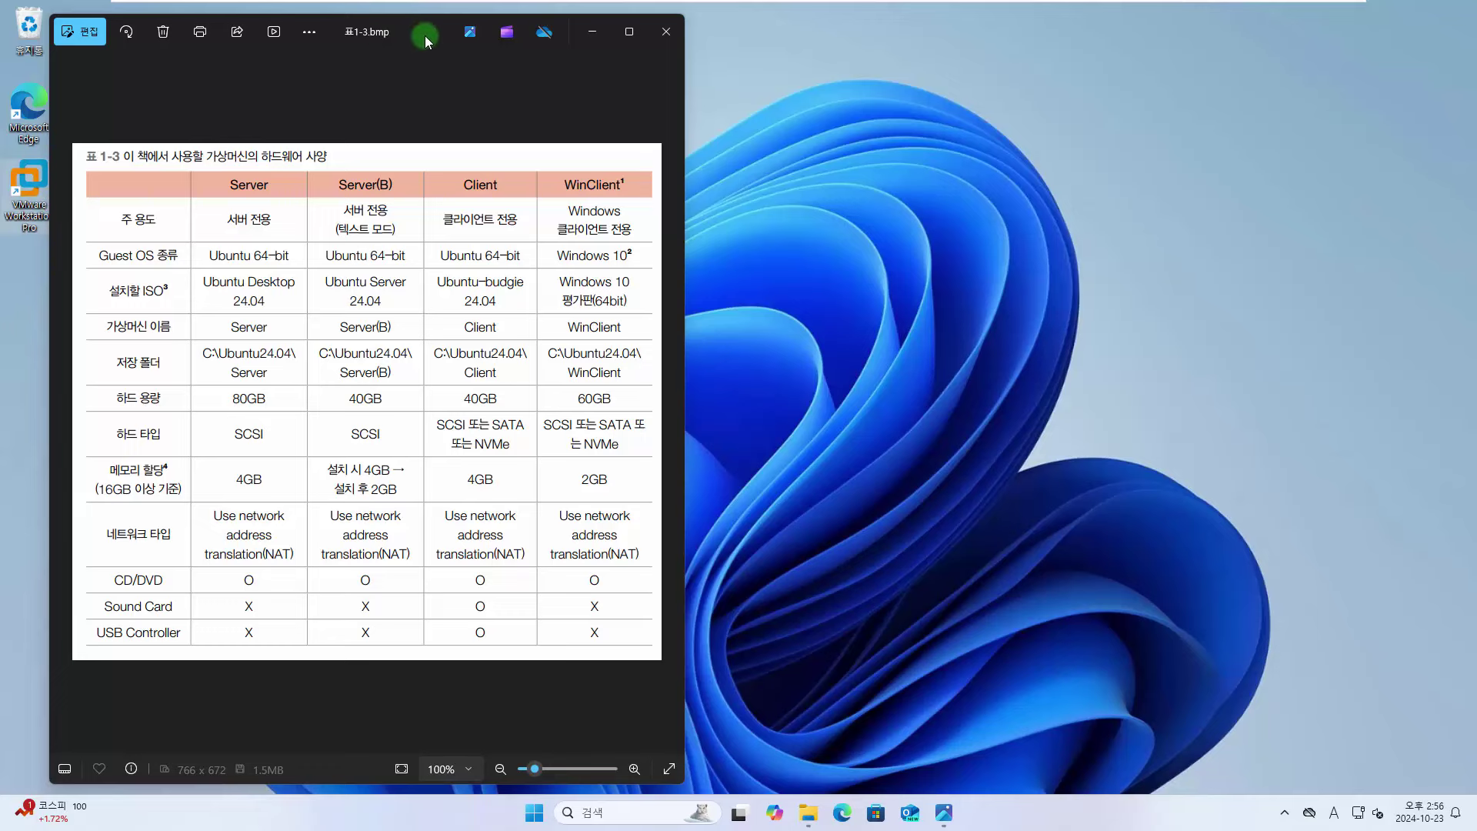
{"action": "left_click_drag", "start_coordinate": [424, 36], "coordinate": [391, 33]}
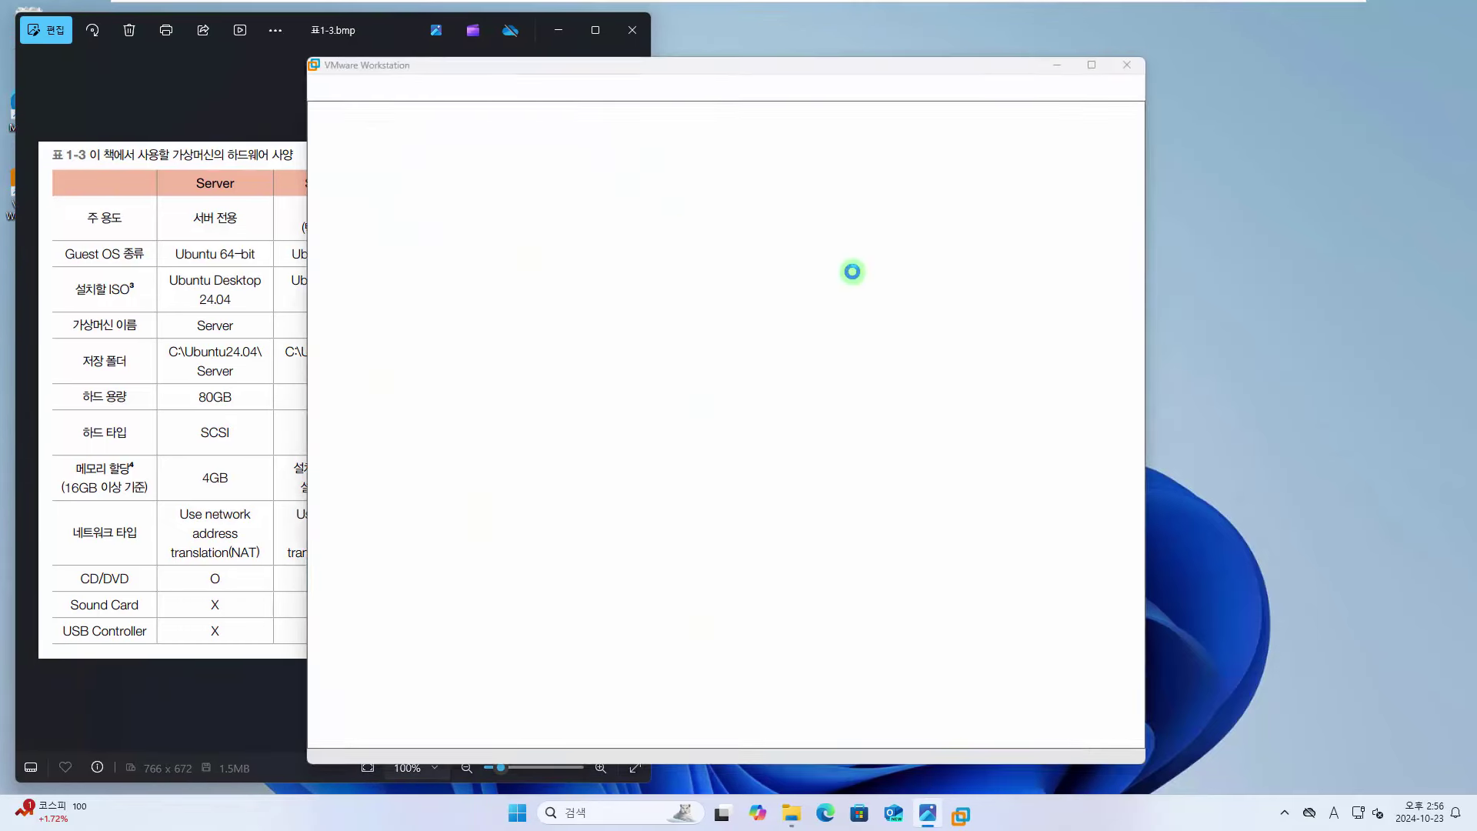
{"action": "left_click_drag", "start_coordinate": [885, 65], "coordinate": [1203, 41]}
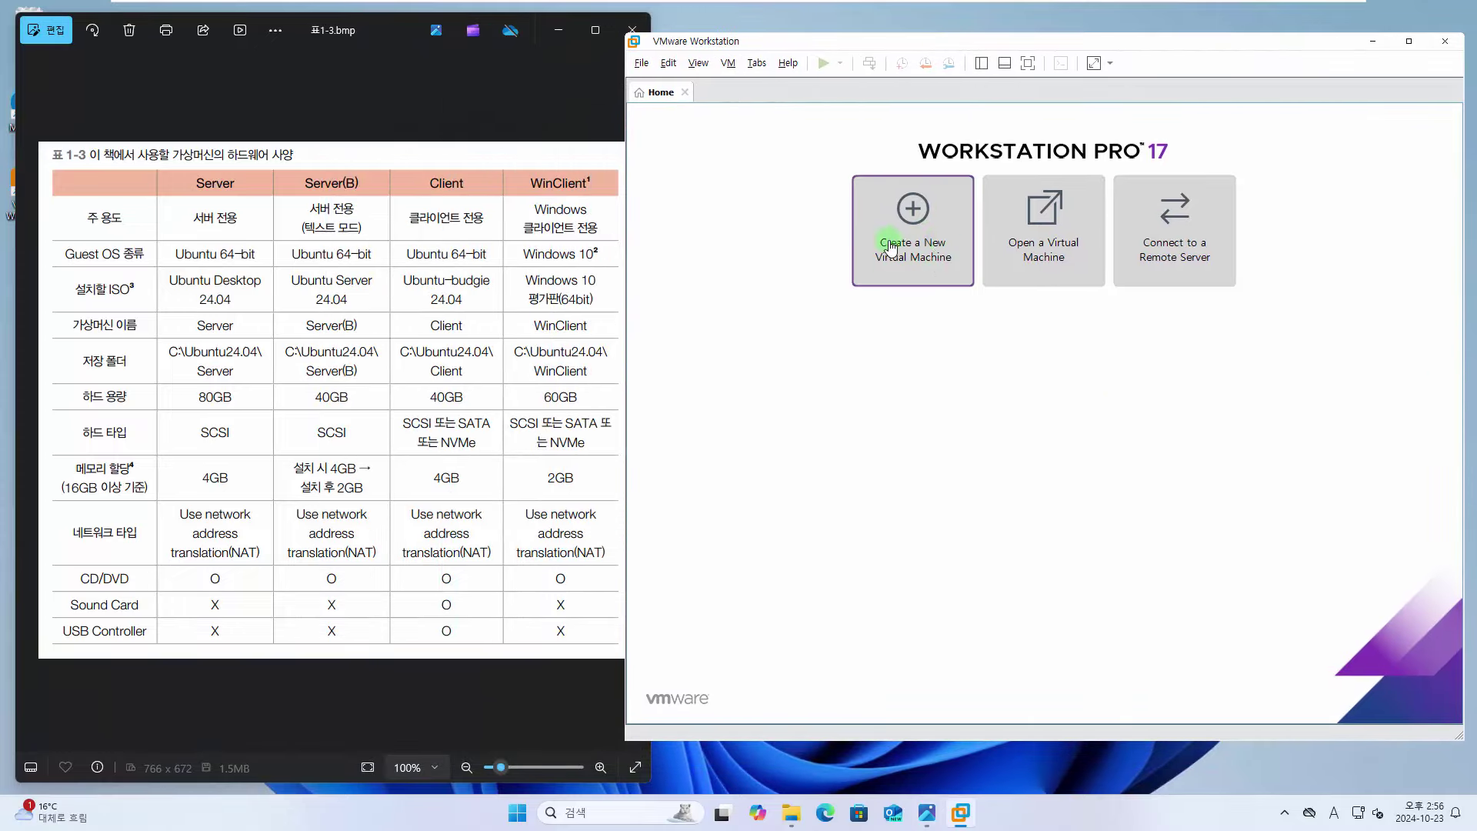
Step: Start creating a new virtual machine with the Typical configuration, choosing to install the operating system later
{"action": "left_click", "coordinate": [640, 62]}
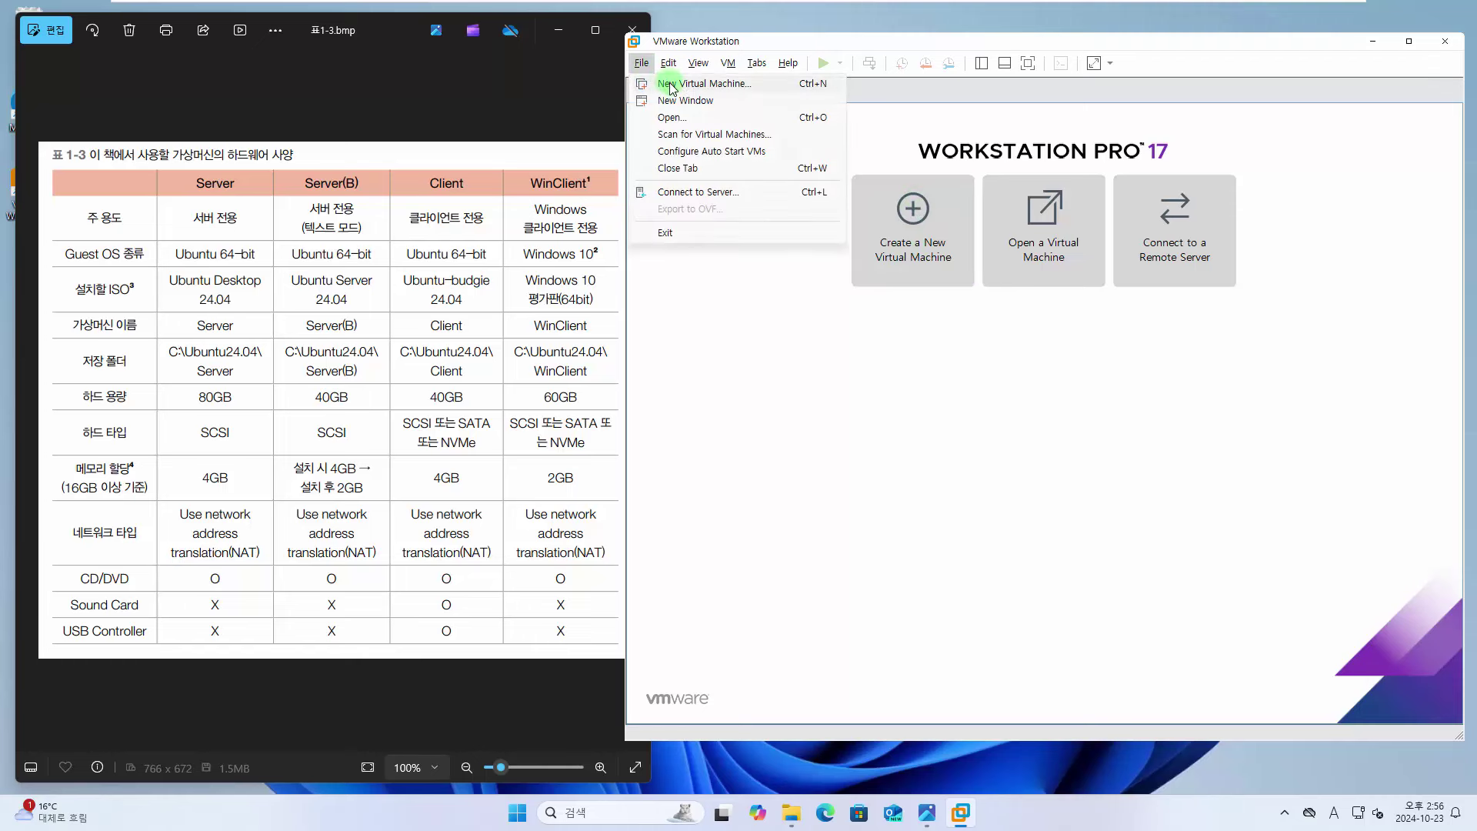
{"action": "left_click", "coordinate": [715, 319]}
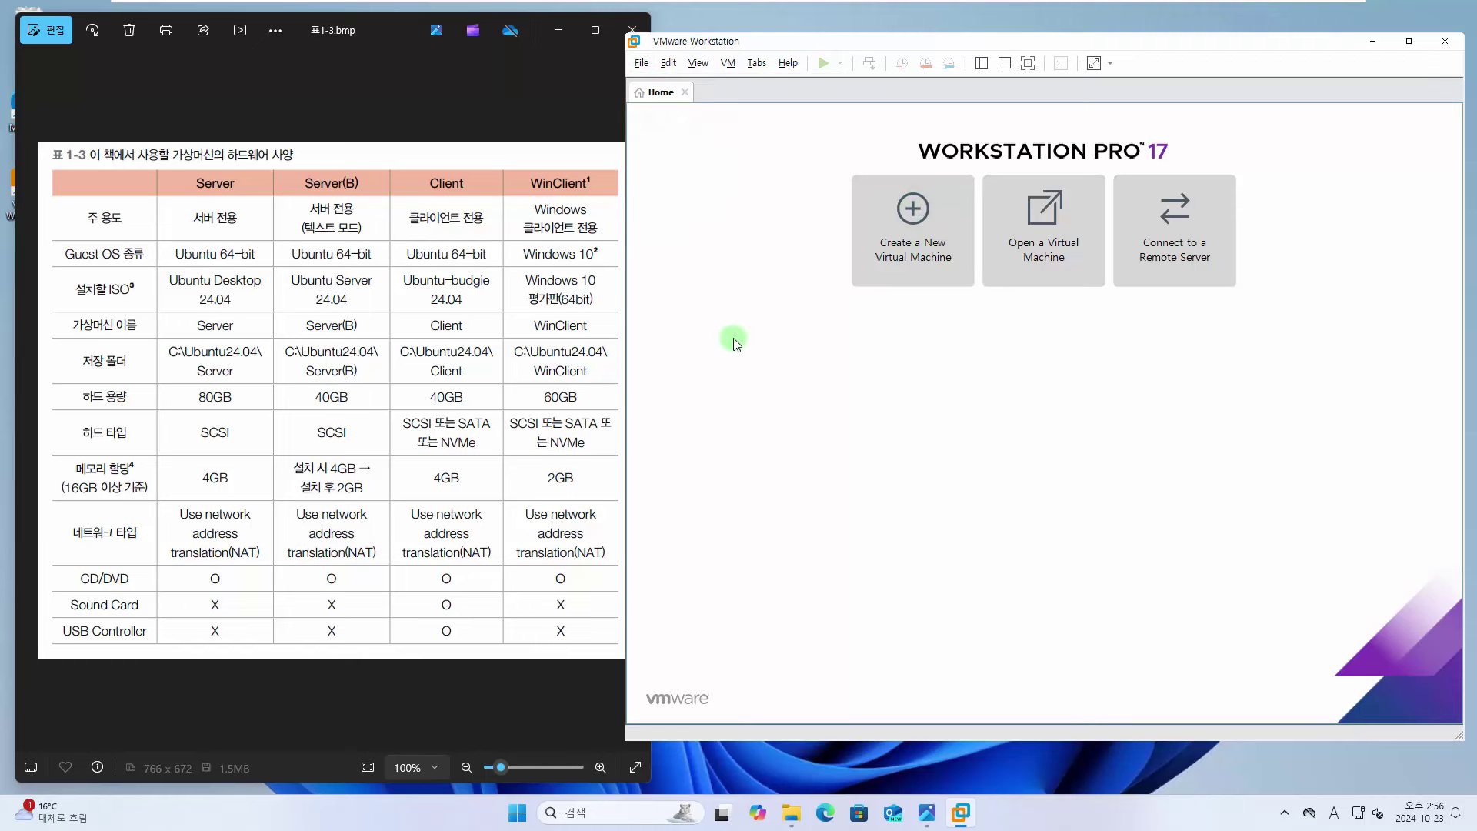
{"action": "left_click", "coordinate": [910, 252]}
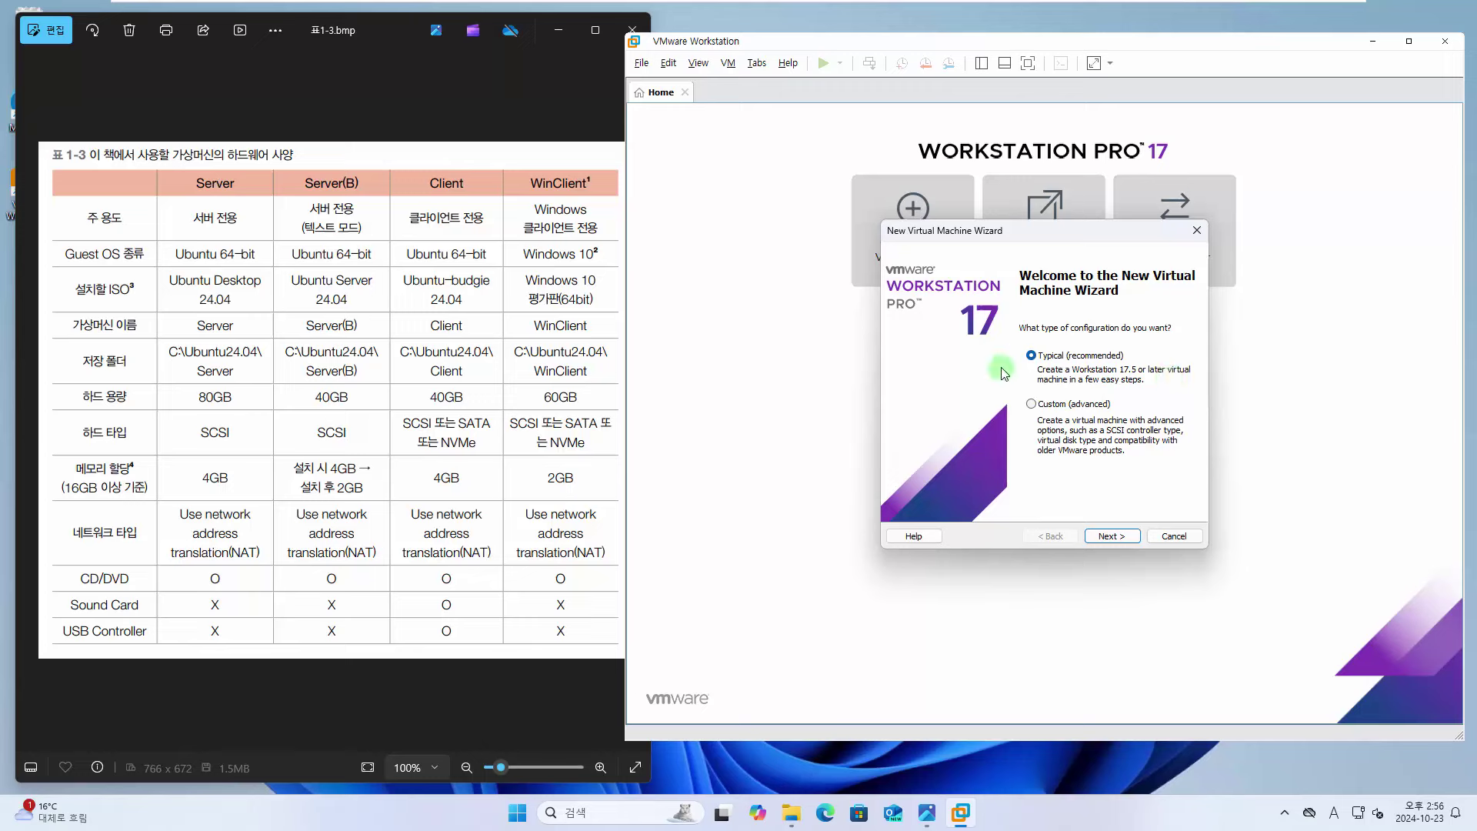
{"action": "left_click", "coordinate": [1112, 535]}
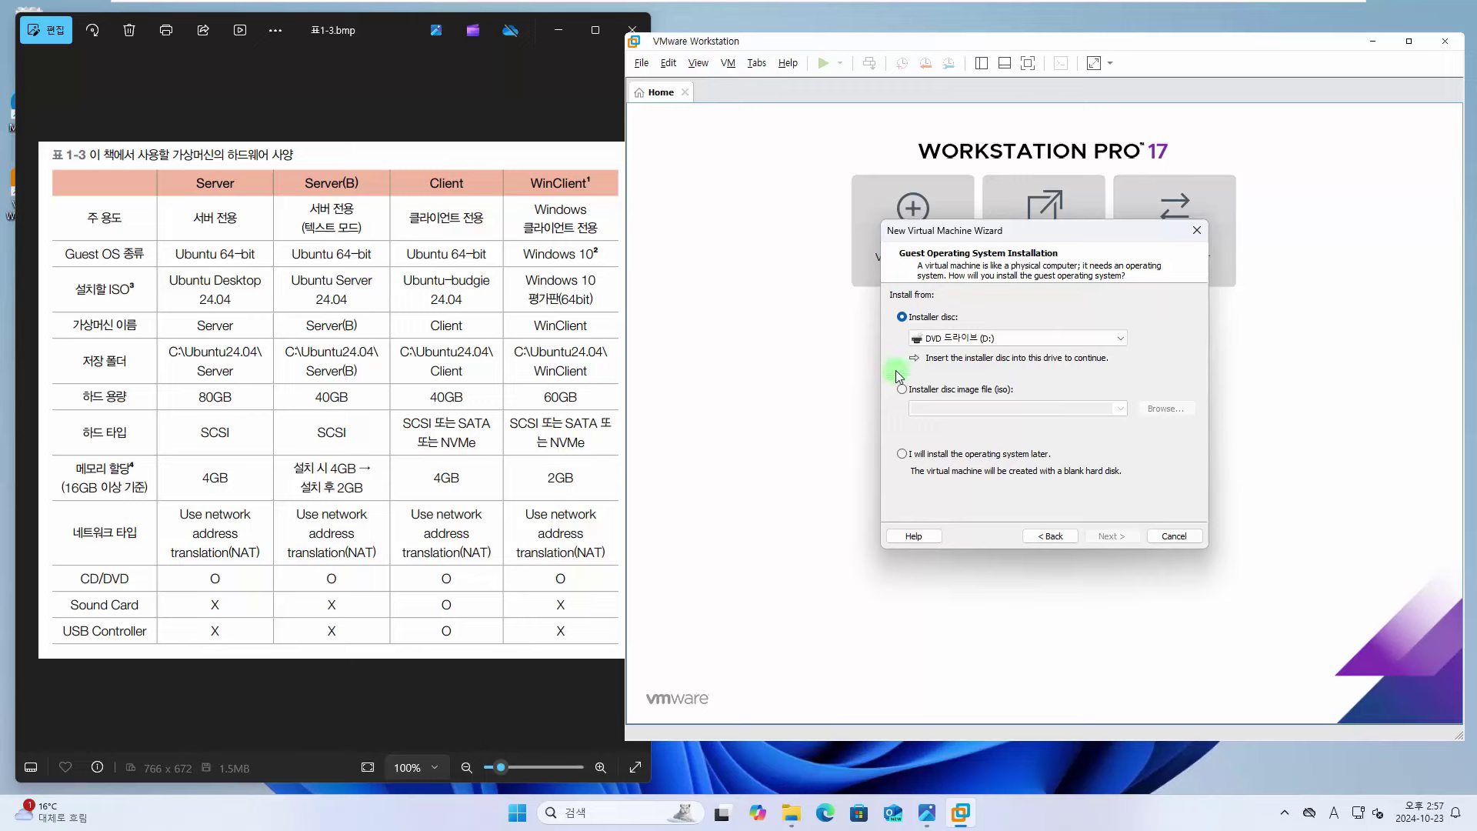
{"action": "left_click", "coordinate": [991, 460]}
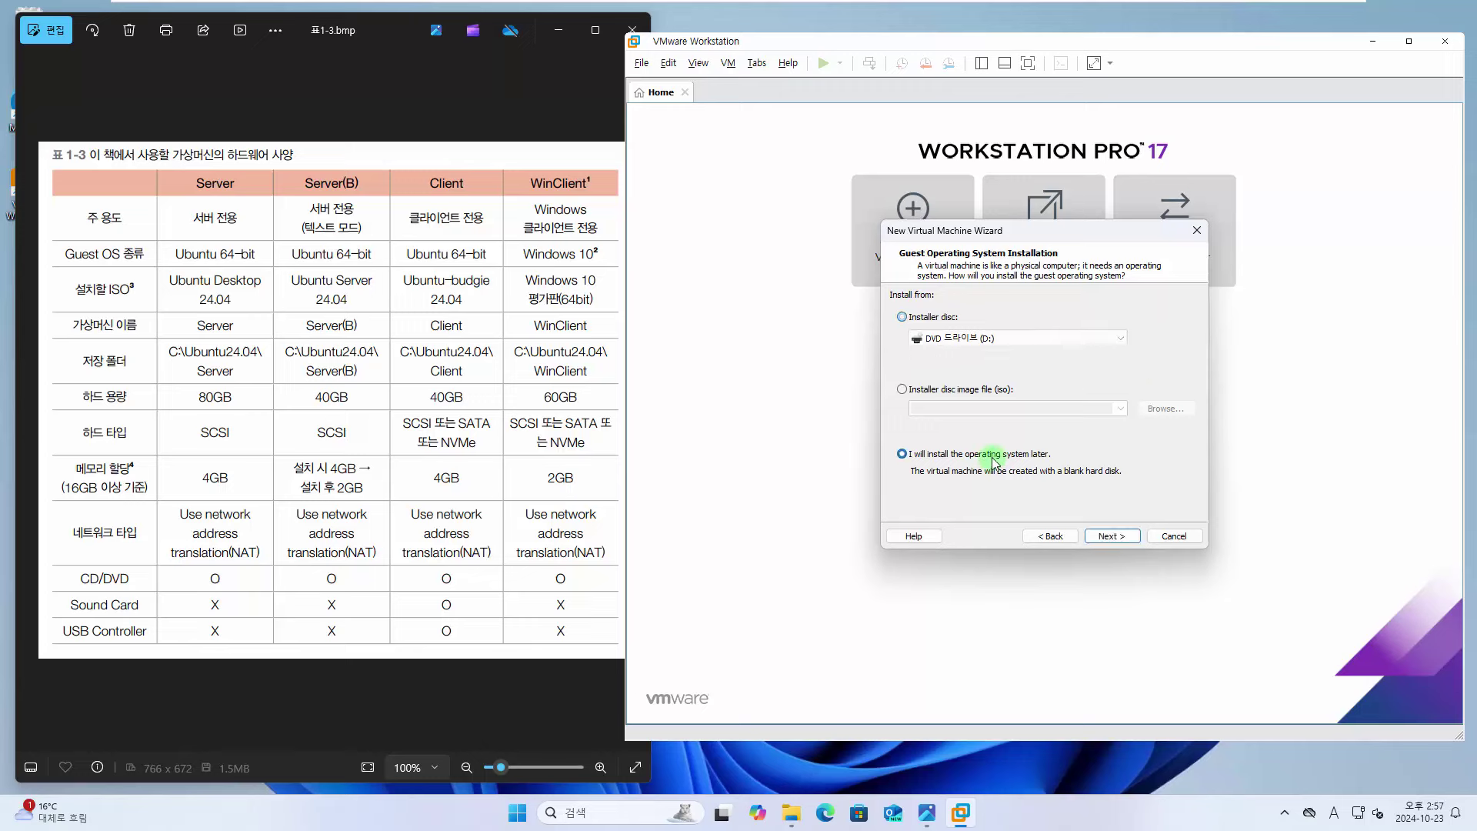
{"action": "left_click", "coordinate": [1111, 536]}
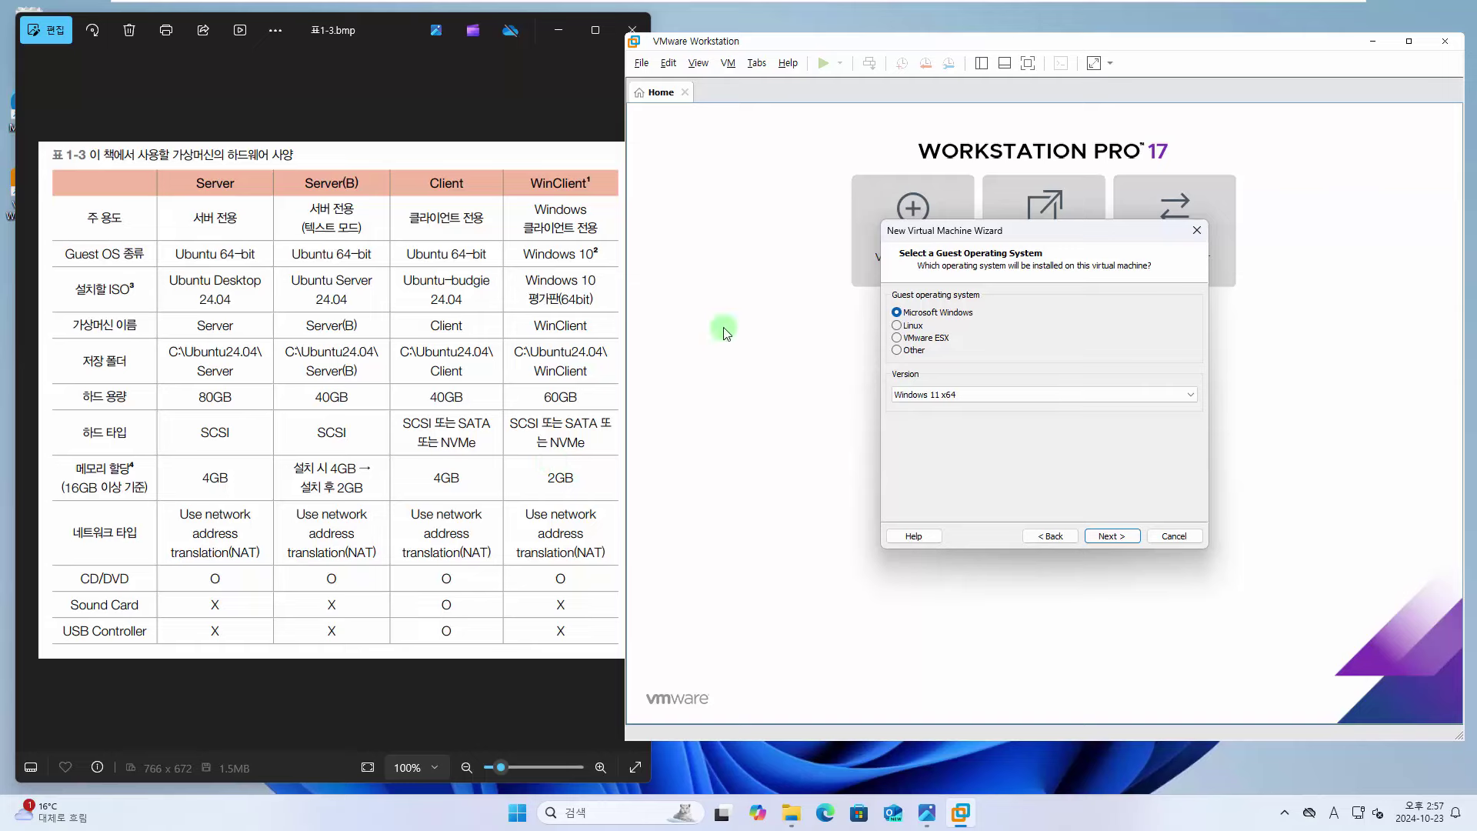
Step: Consult the network diagram 그림1-3.bmp, and set the guest operating system to Linux with version Ubuntu 64-bit
{"action": "left_click", "coordinate": [29, 405]}
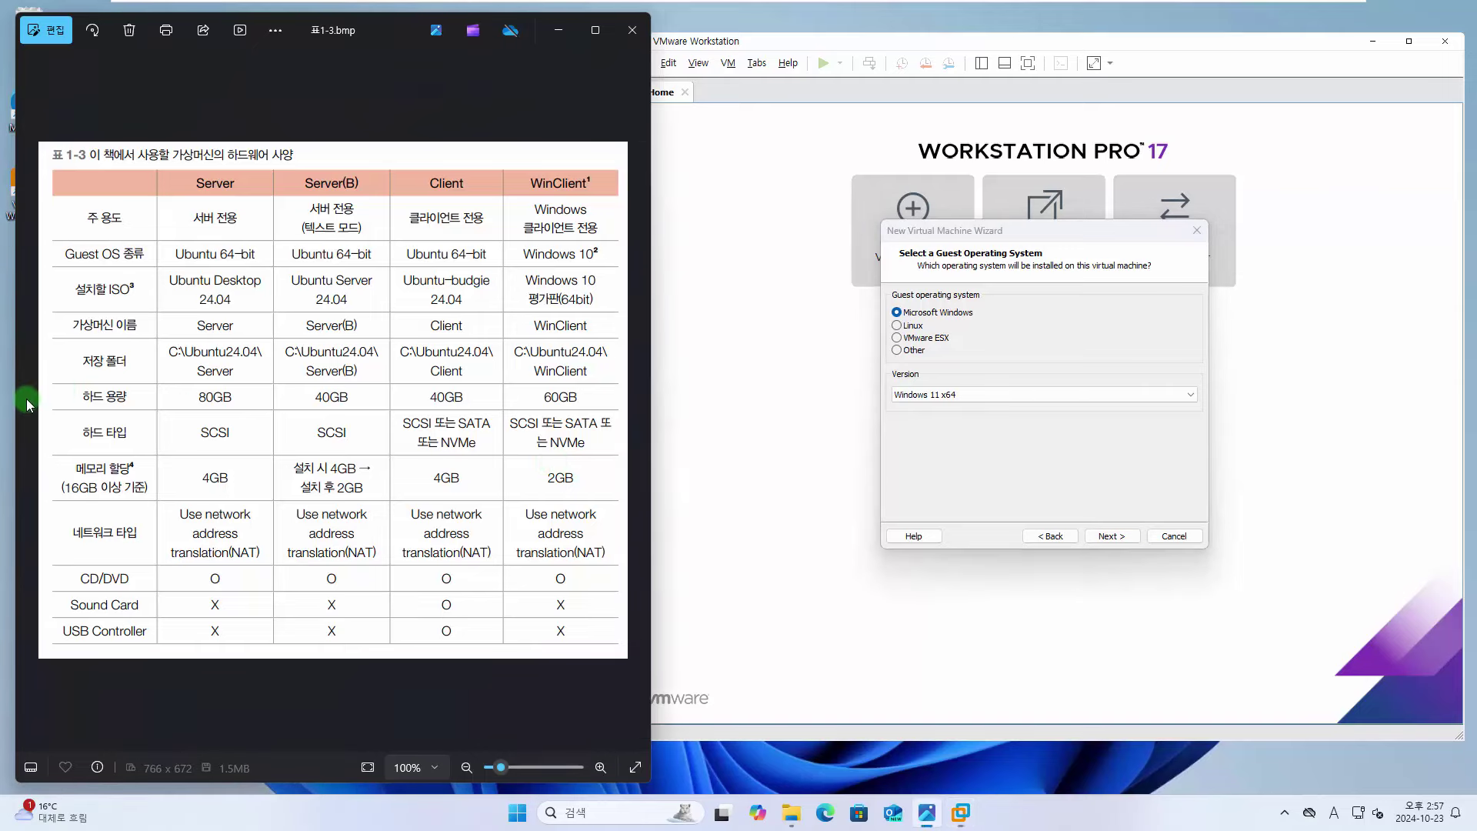
{"action": "left_click", "coordinate": [625, 405]}
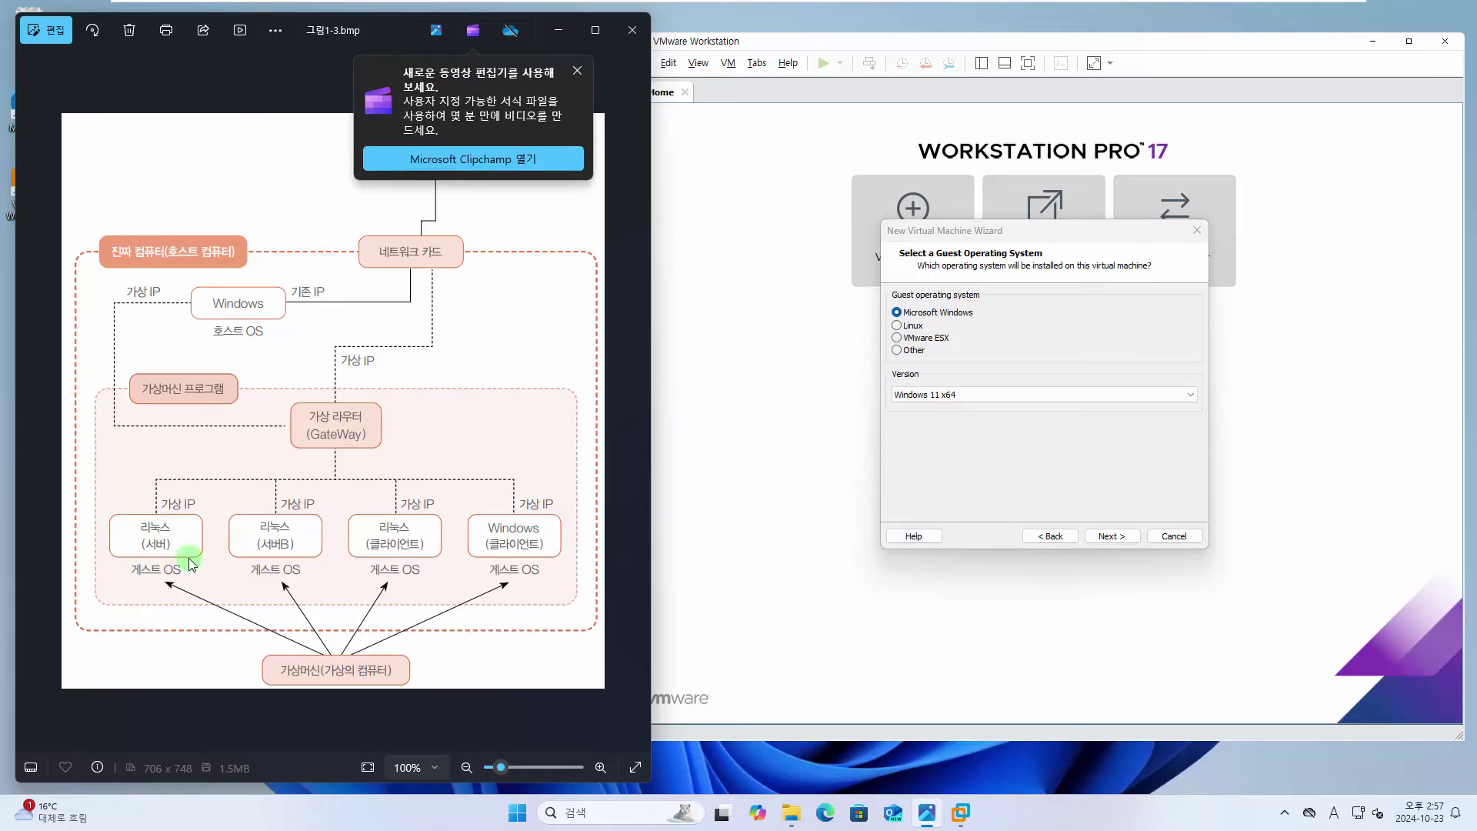
{"action": "left_click", "coordinate": [583, 80]}
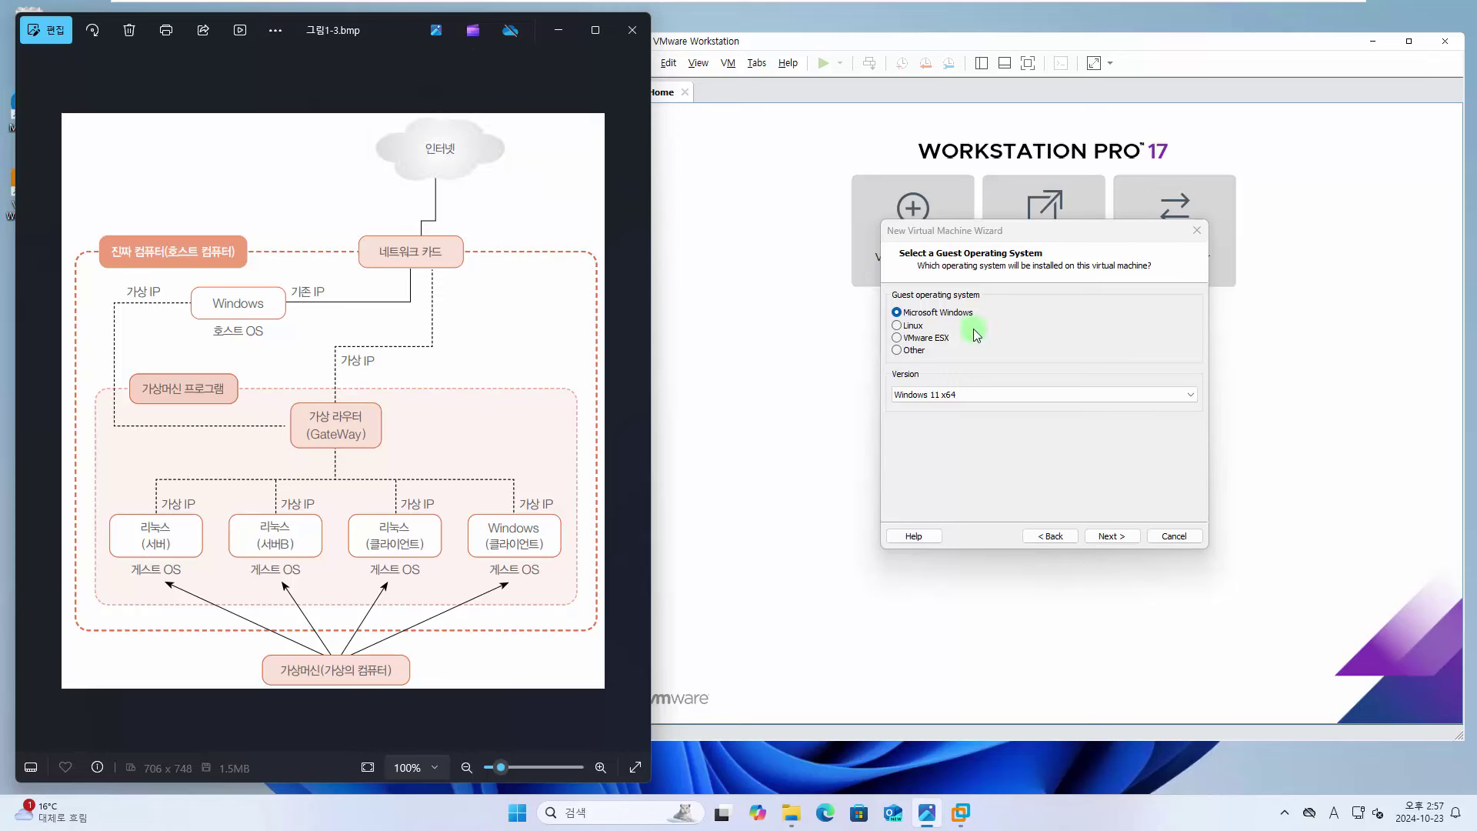
{"action": "left_click", "coordinate": [921, 332]}
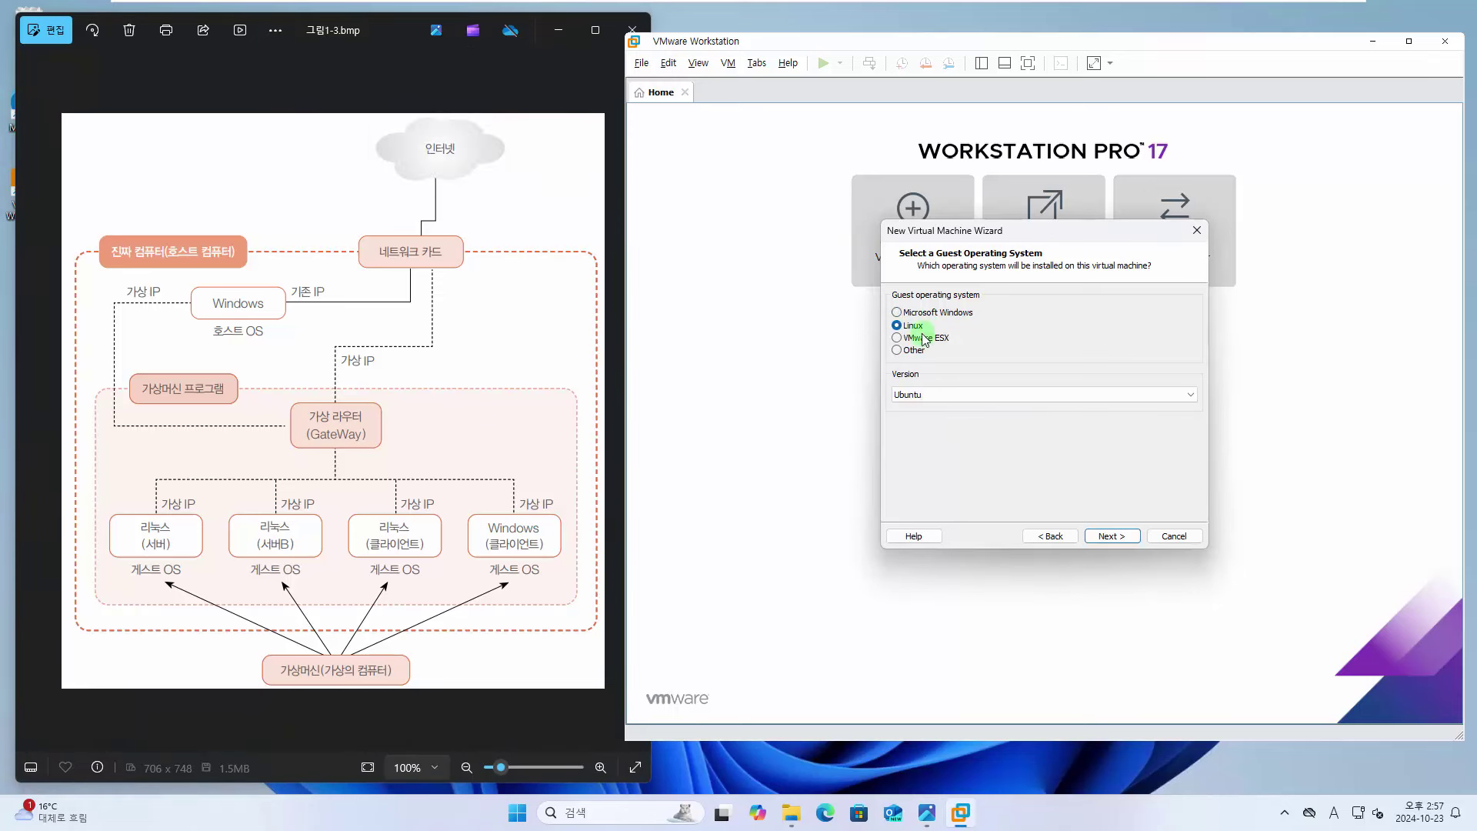
{"action": "left_click", "coordinate": [1012, 394]}
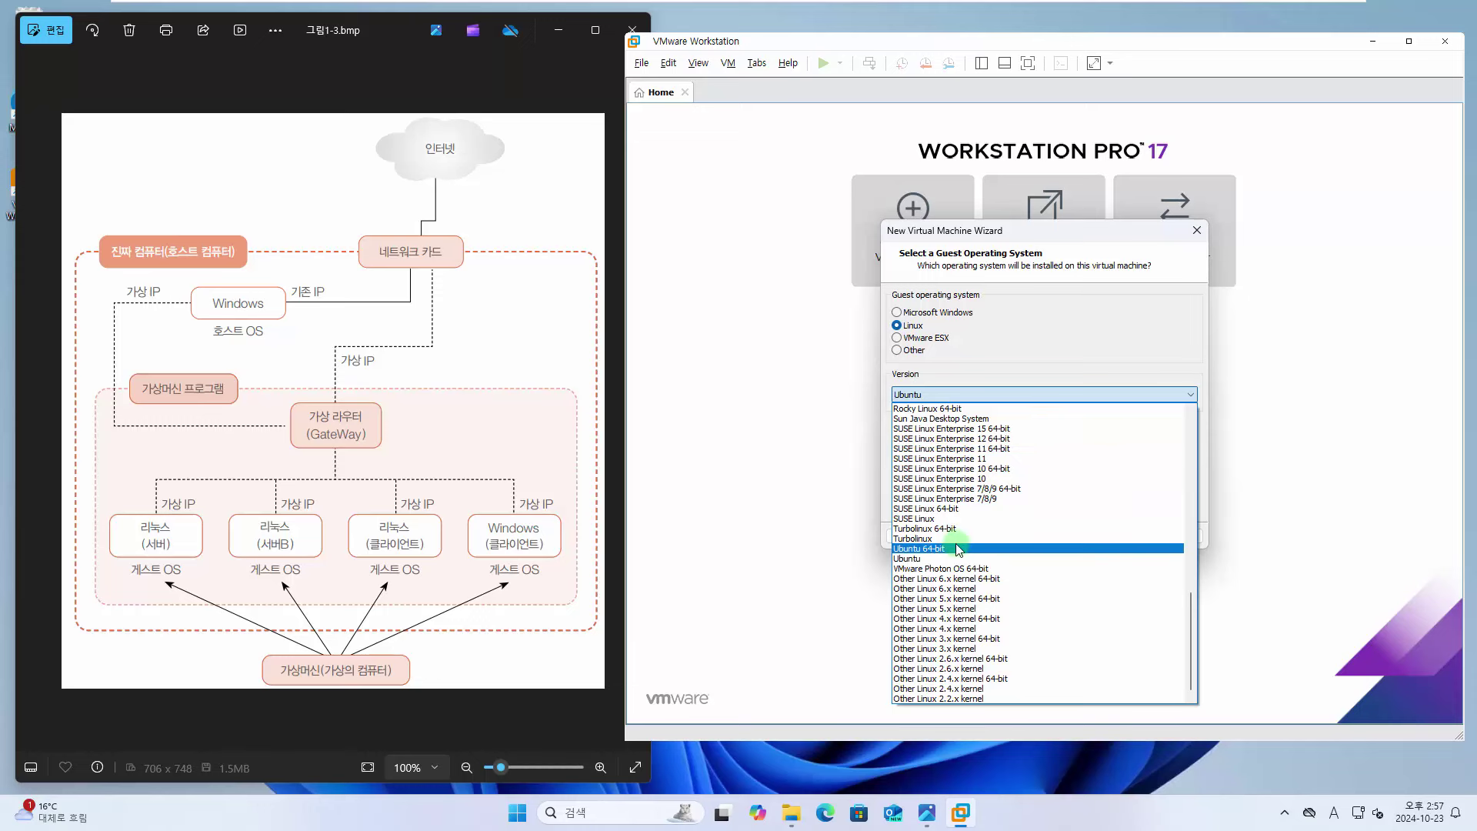
{"action": "left_click", "coordinate": [1000, 548]}
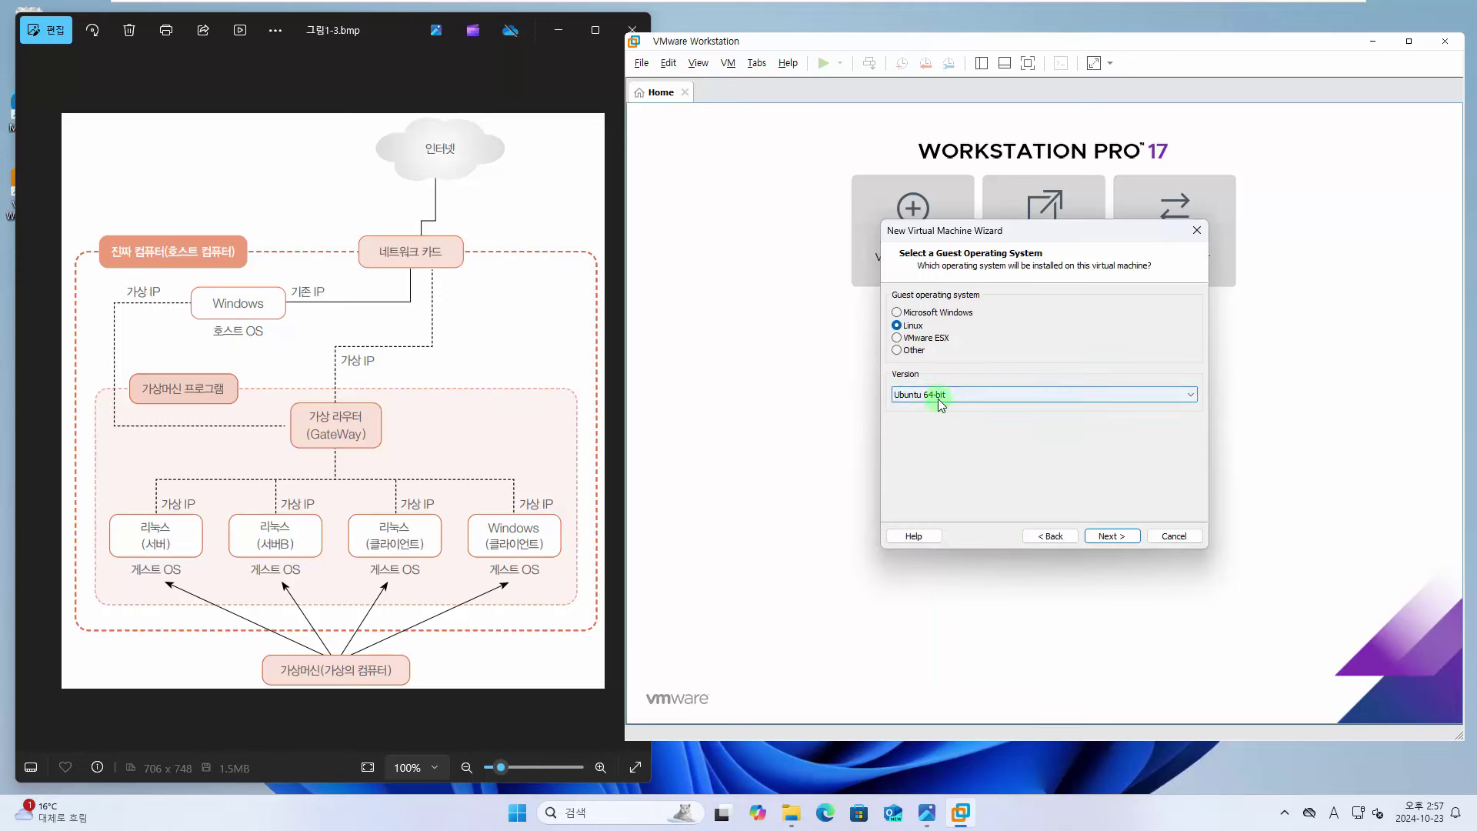
{"action": "left_click", "coordinate": [1108, 536]}
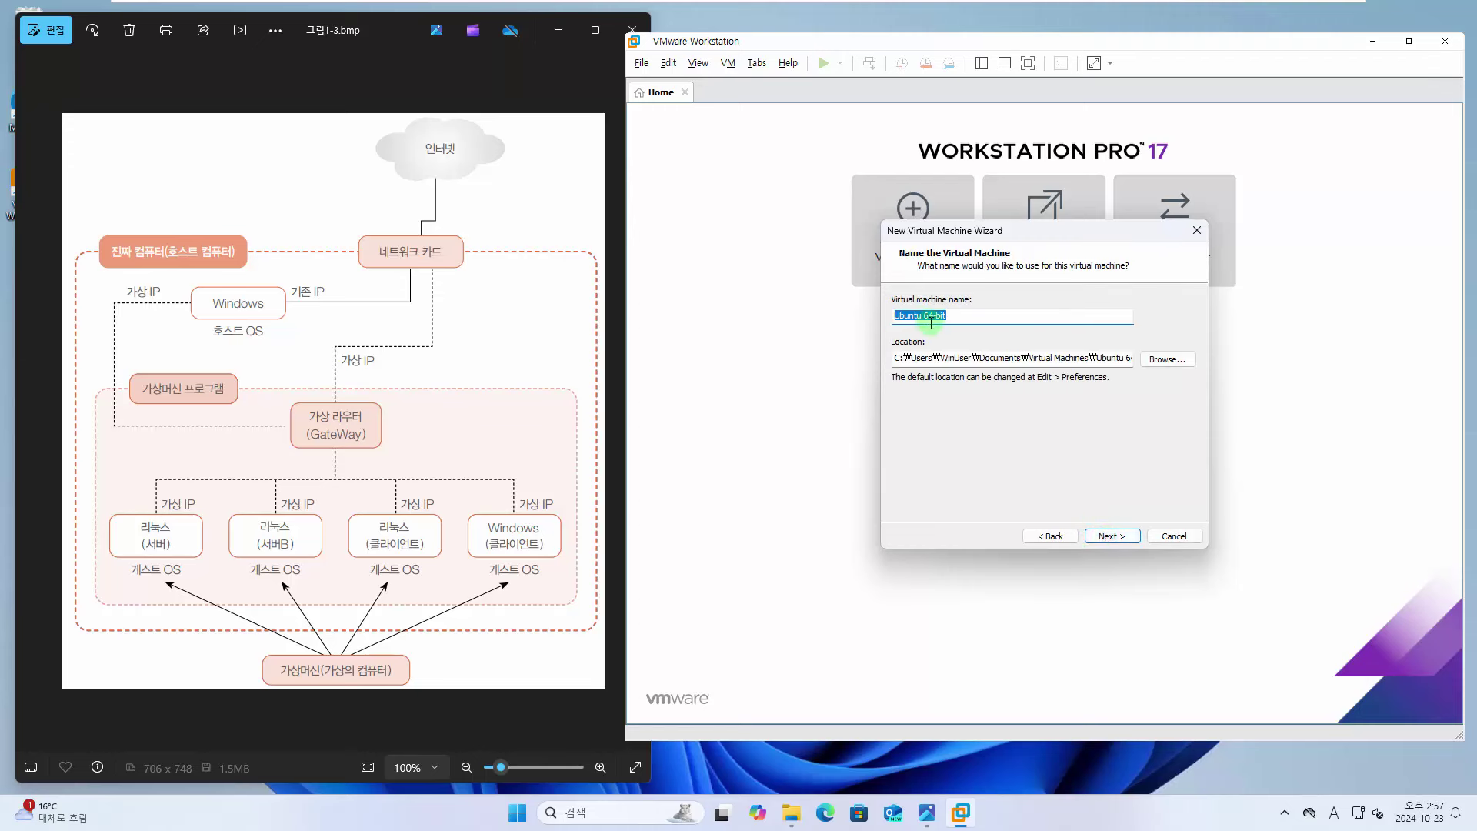
Step: Name the virtual machine Server and set its location to C:\Ubuntu24.04\Server
{"action": "left_click_drag", "start_coordinate": [965, 317], "coordinate": [800, 311]}
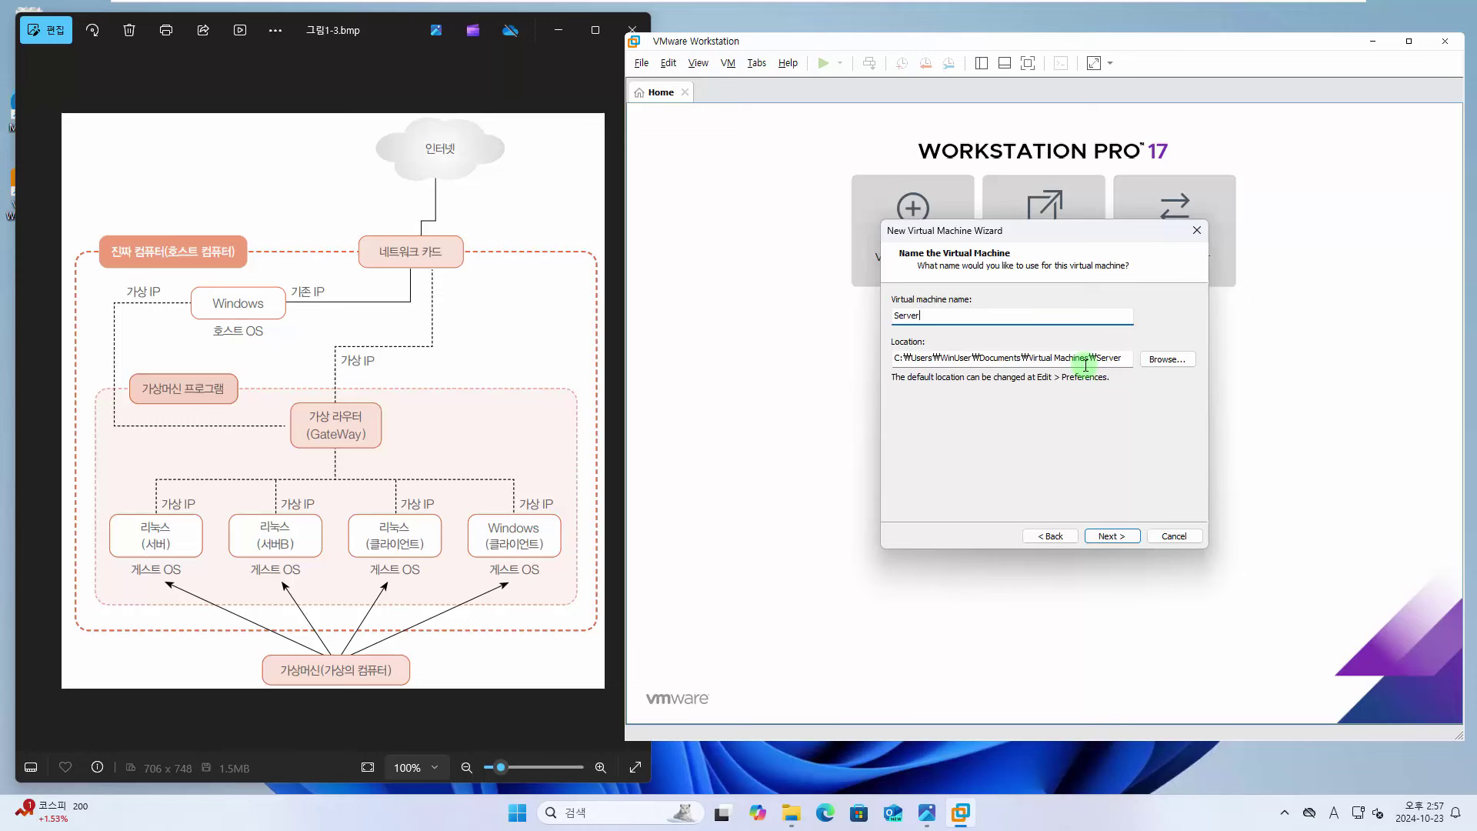
{"action": "left_click", "coordinate": [1167, 359]}
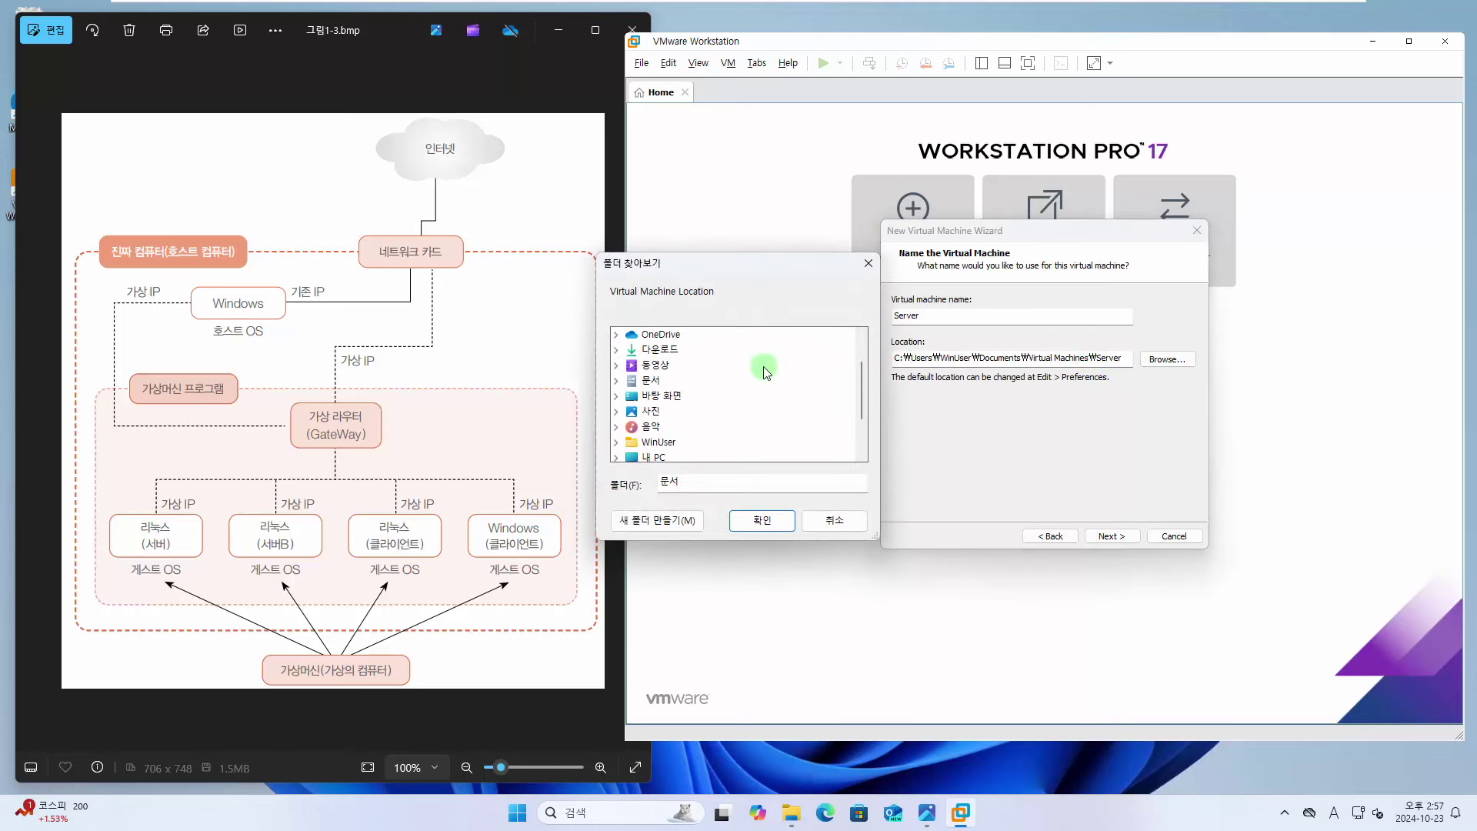
{"action": "scroll", "coordinate": [750, 369], "scroll_direction": "down", "scroll_amount": 3}
{"action": "left_click", "coordinate": [665, 417]}
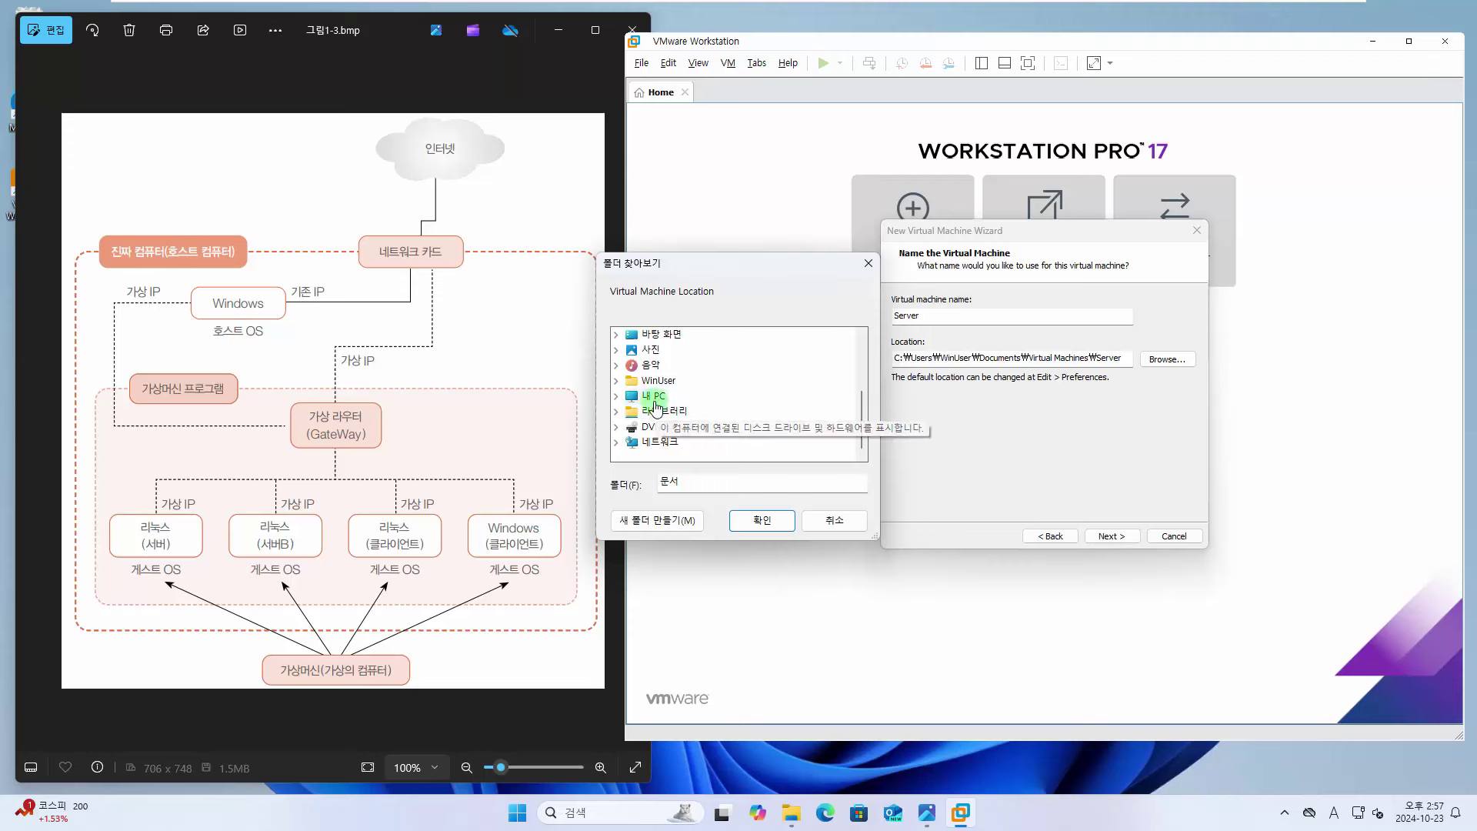
{"action": "double_click", "coordinate": [665, 417]}
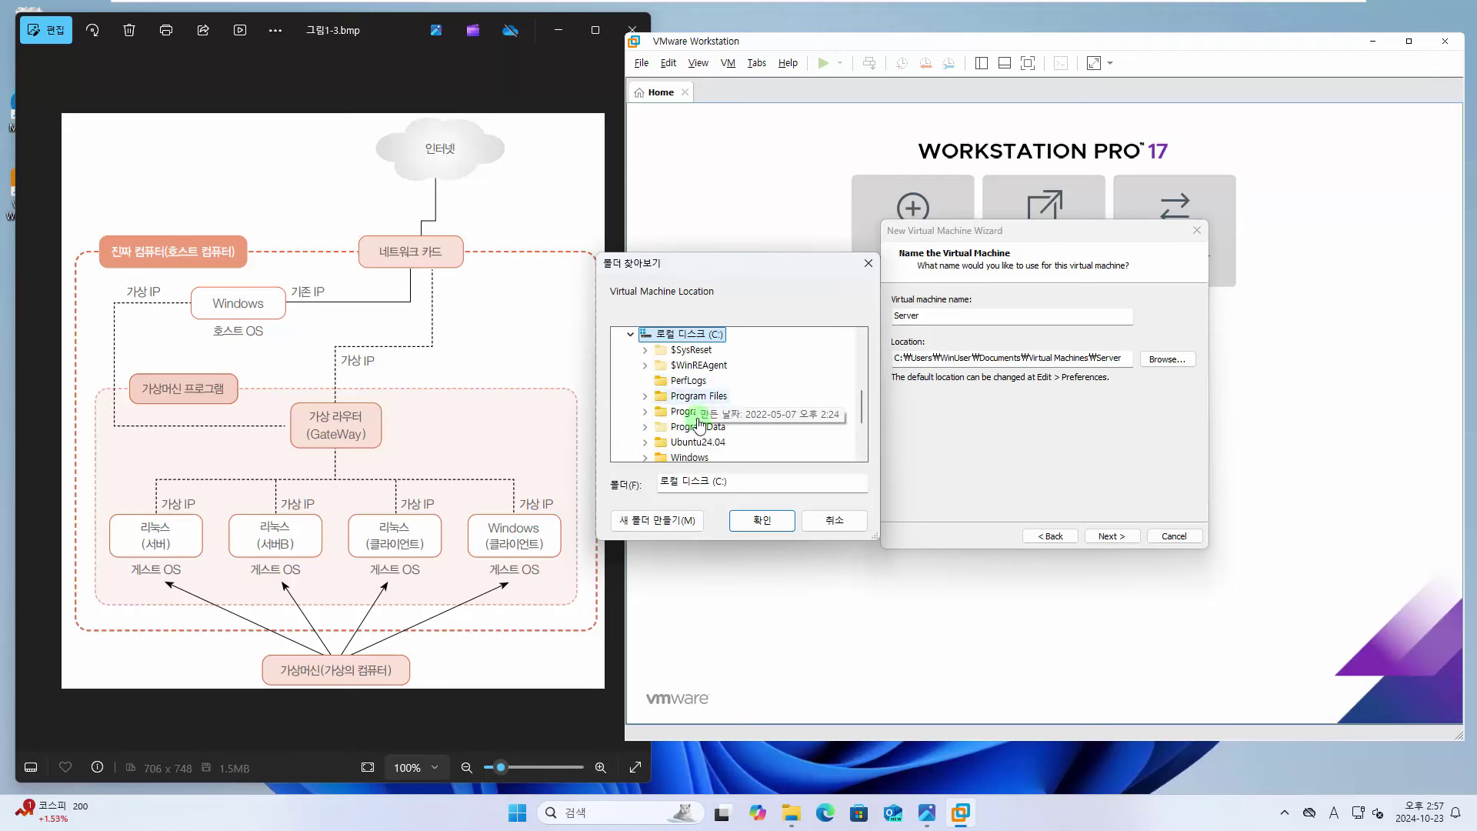
{"action": "double_click", "coordinate": [694, 442]}
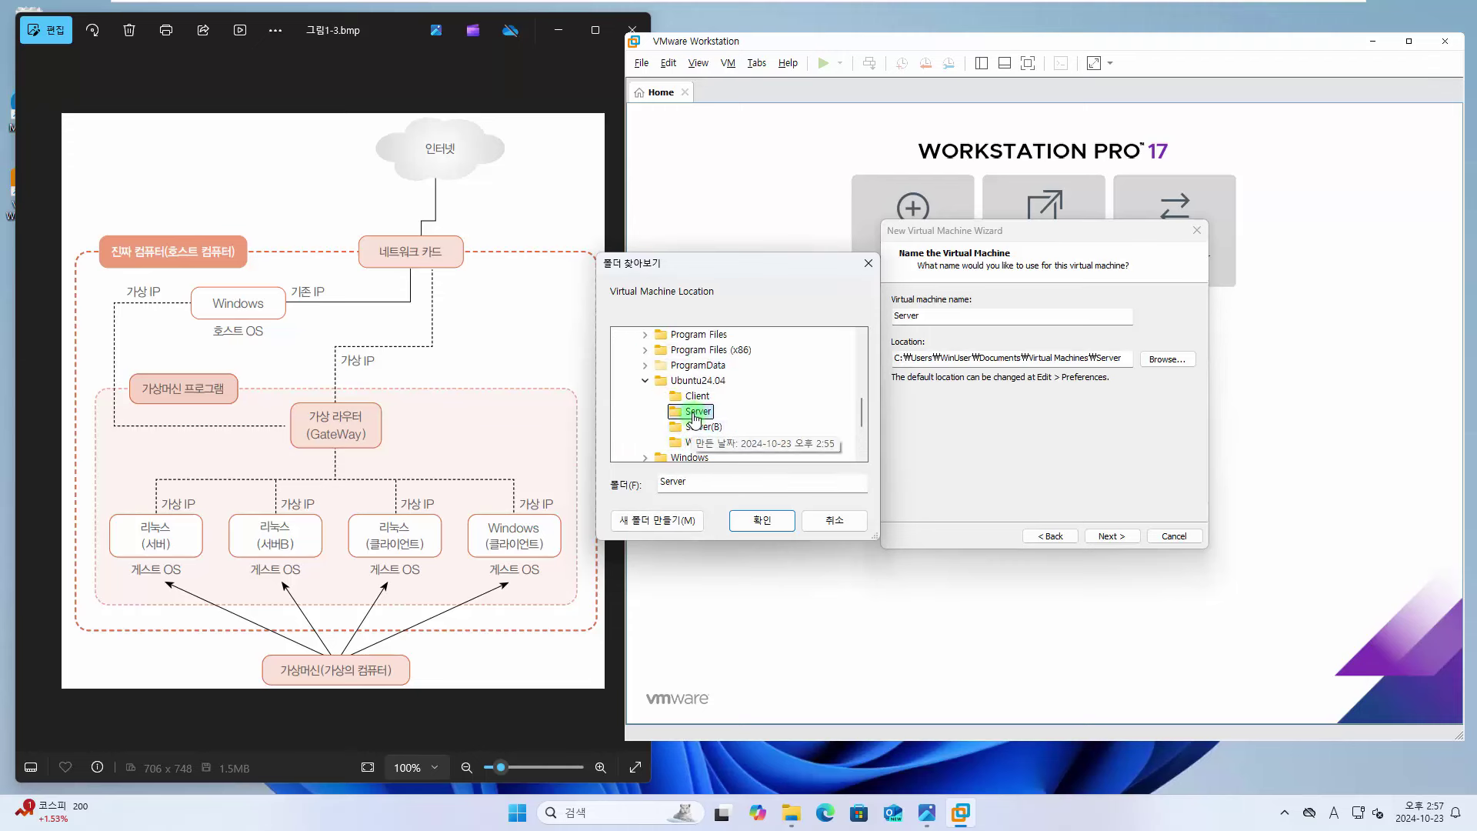
{"action": "left_click", "coordinate": [762, 519]}
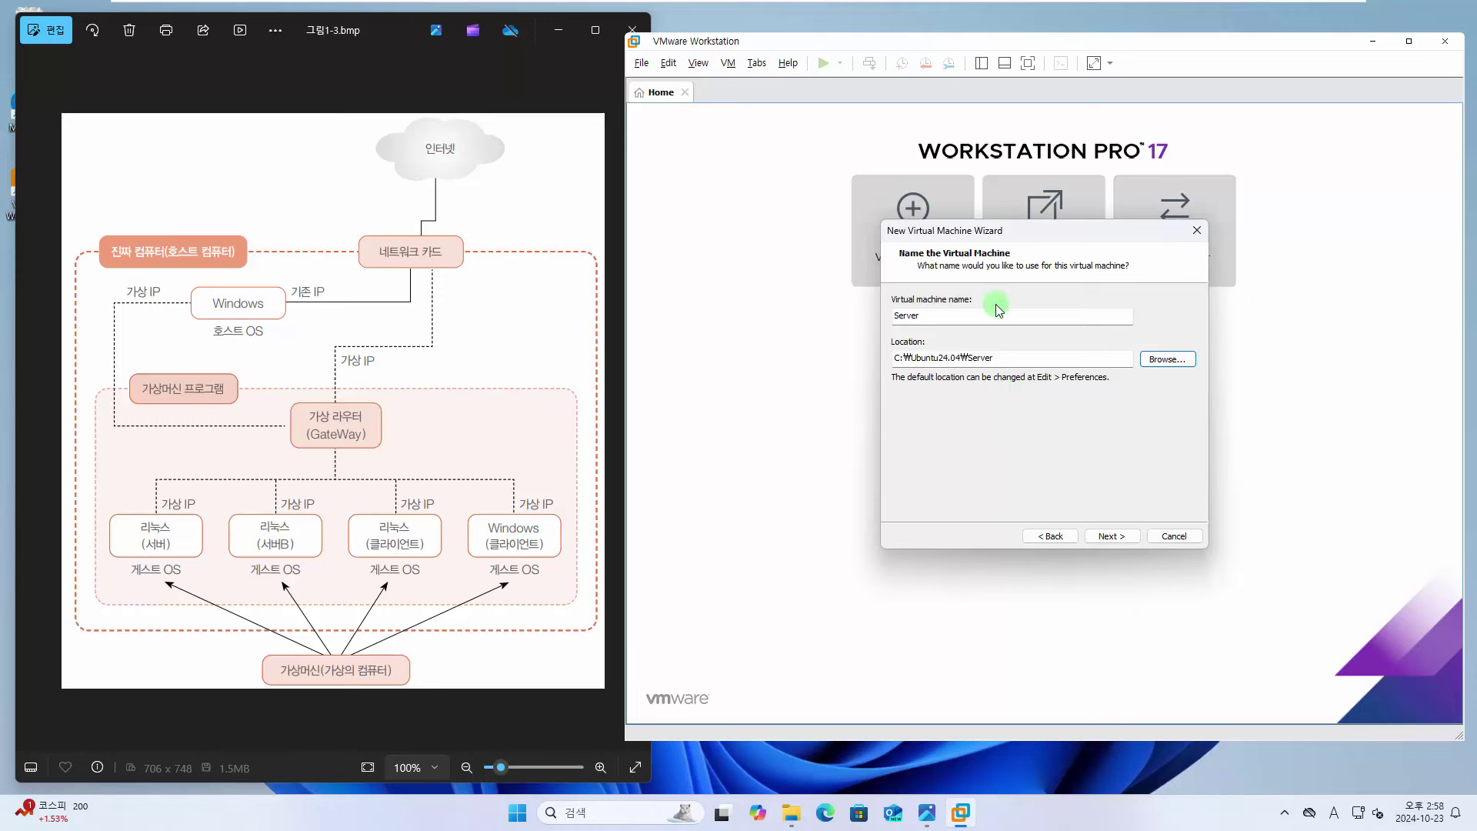
{"action": "left_click", "coordinate": [1115, 537]}
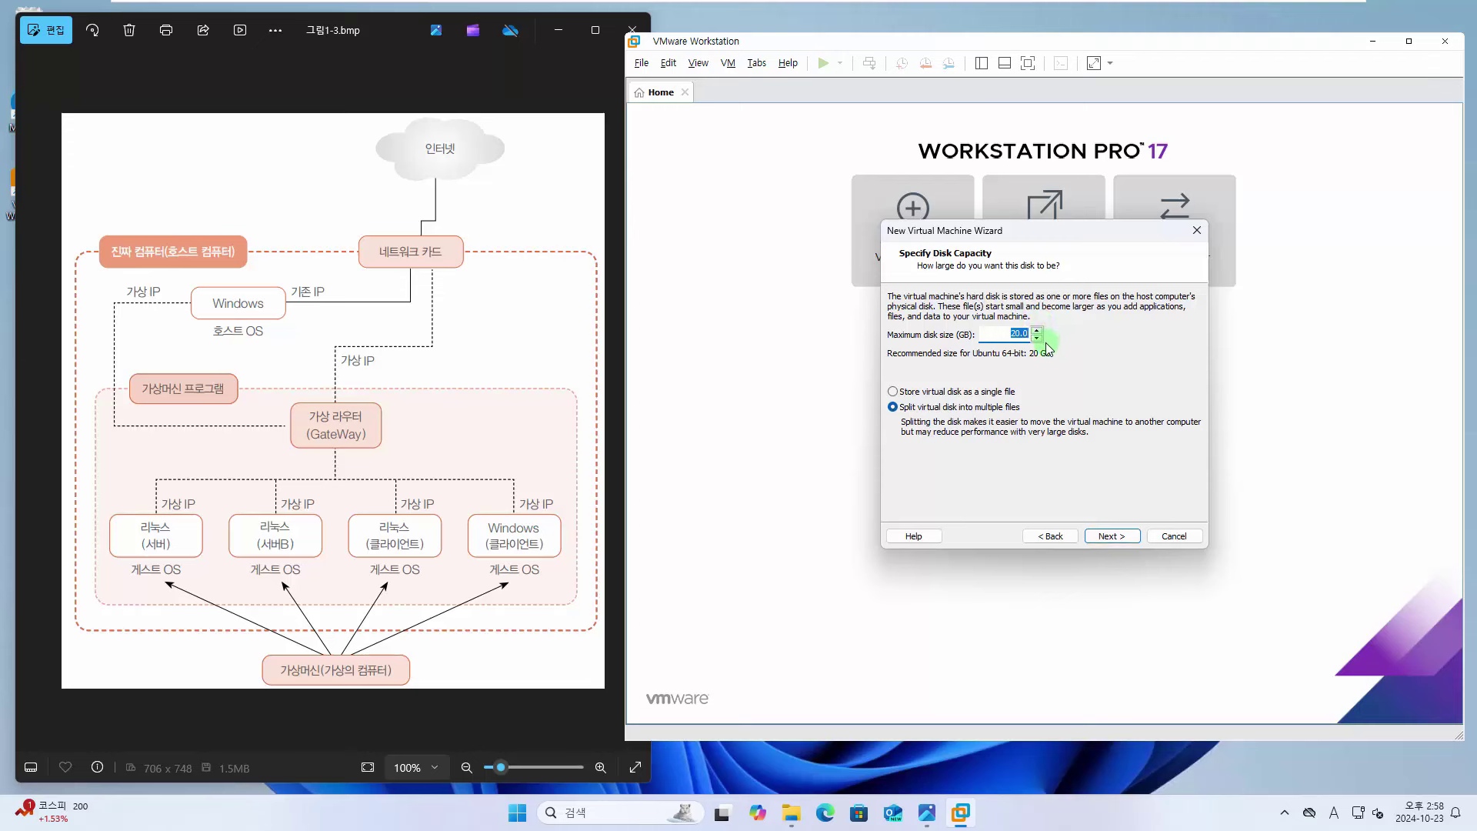
Step: Accept a 20 GB disk split into multiple files and finish creating the virtual machine
{"action": "left_click", "coordinate": [1108, 537]}
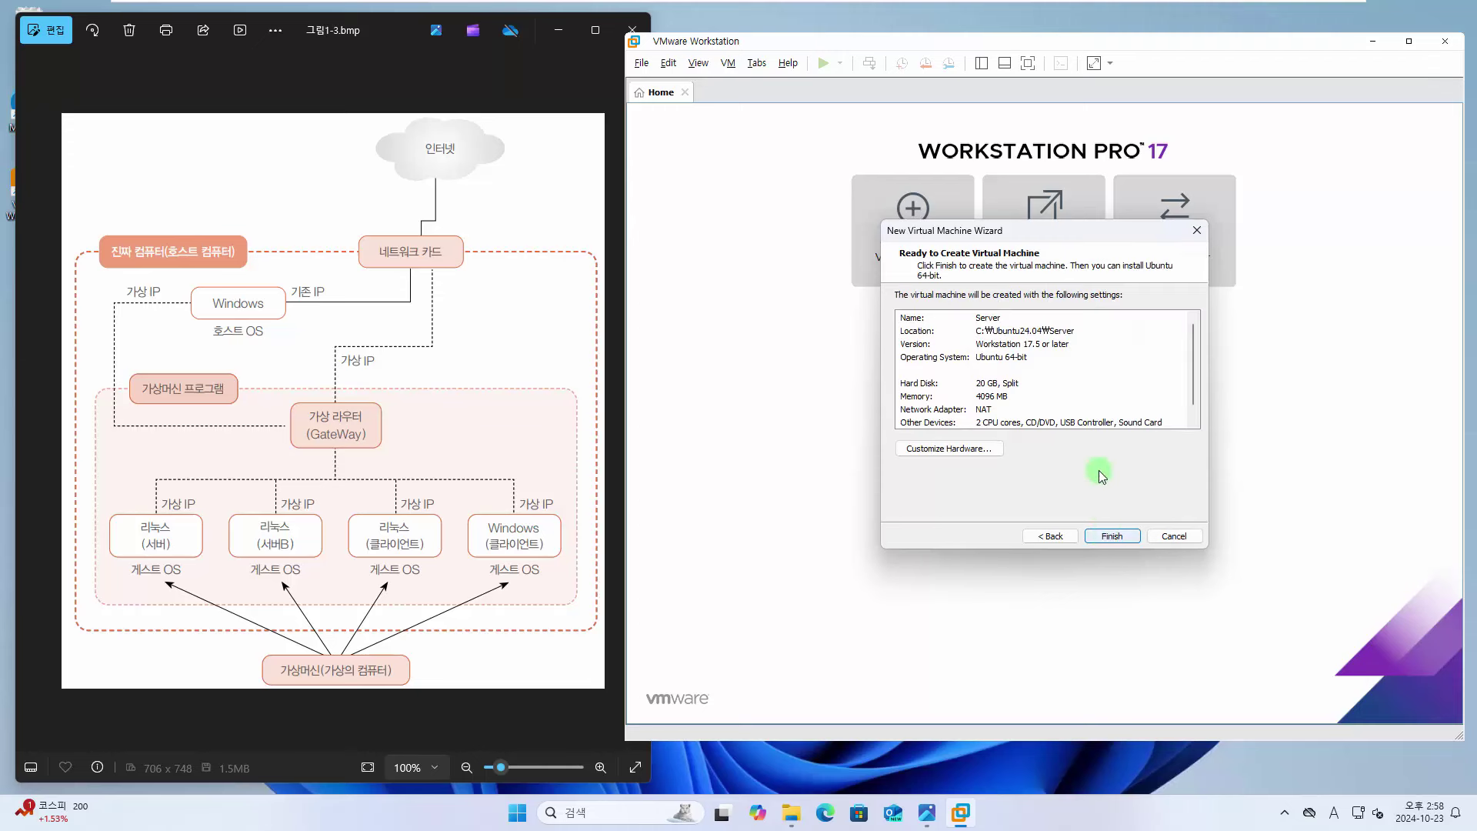
{"action": "left_click", "coordinate": [1113, 537]}
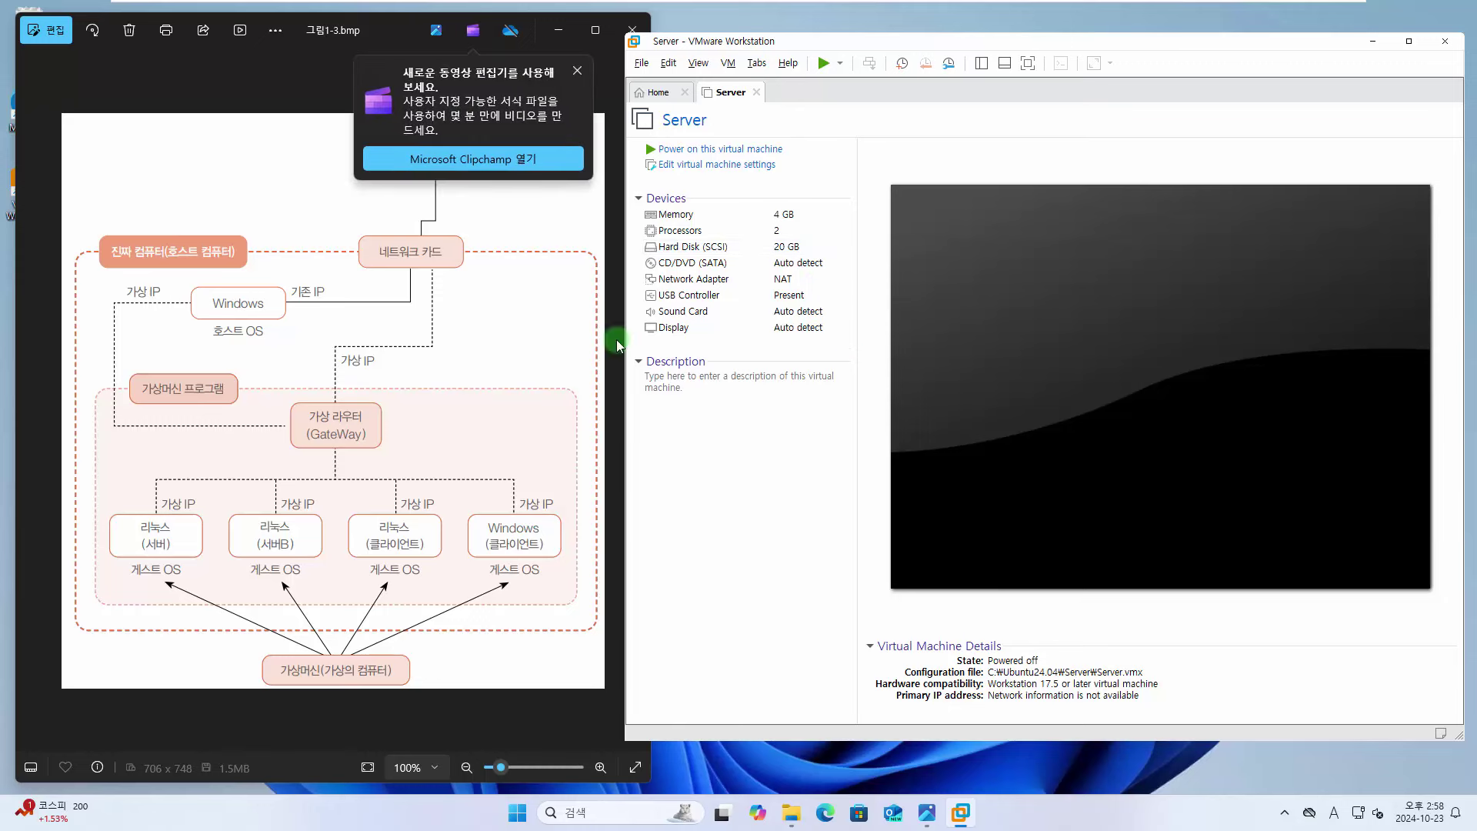
{"action": "left_click", "coordinate": [576, 71]}
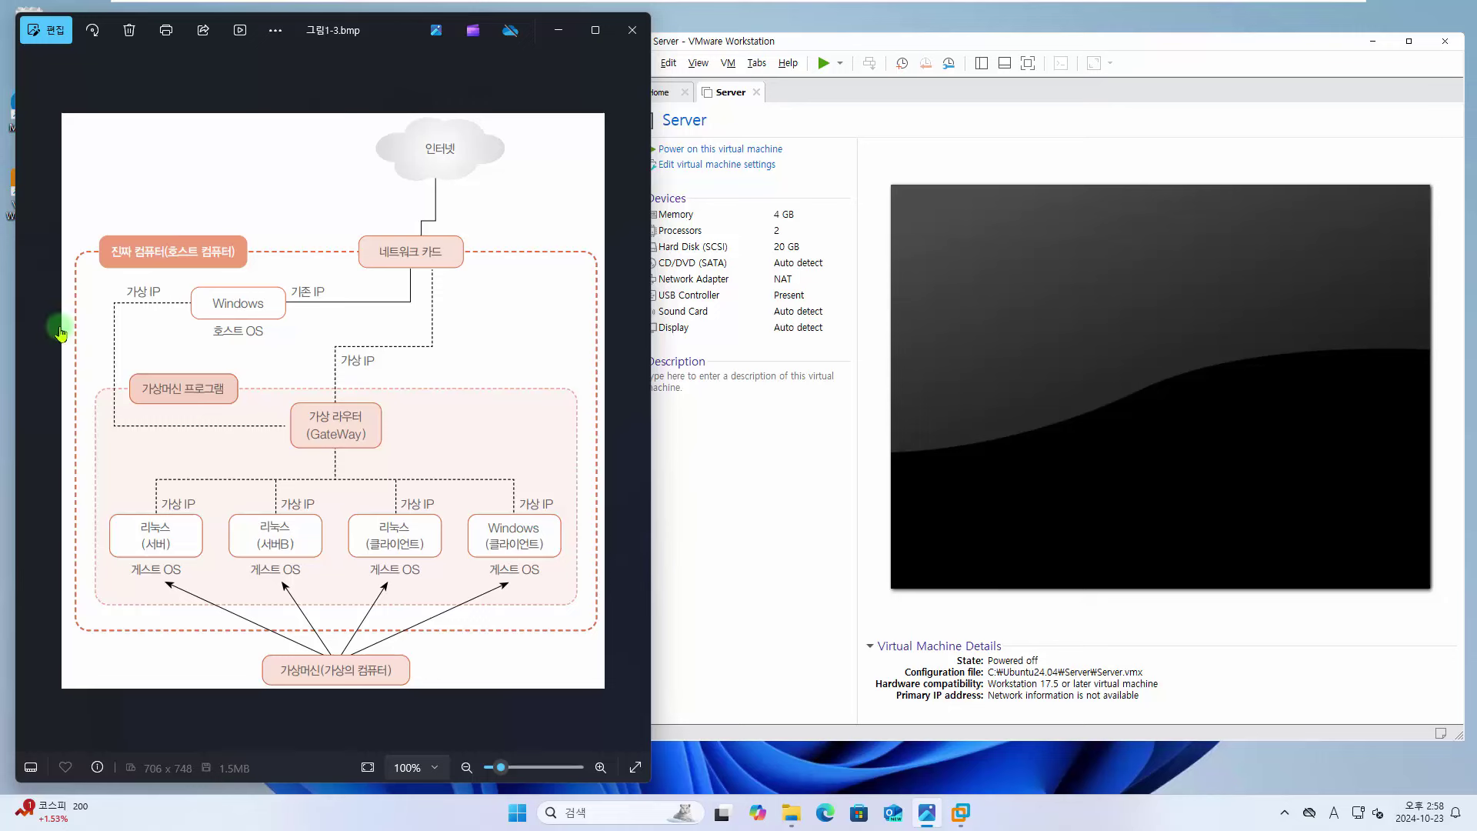
{"action": "left_click", "coordinate": [810, 485]}
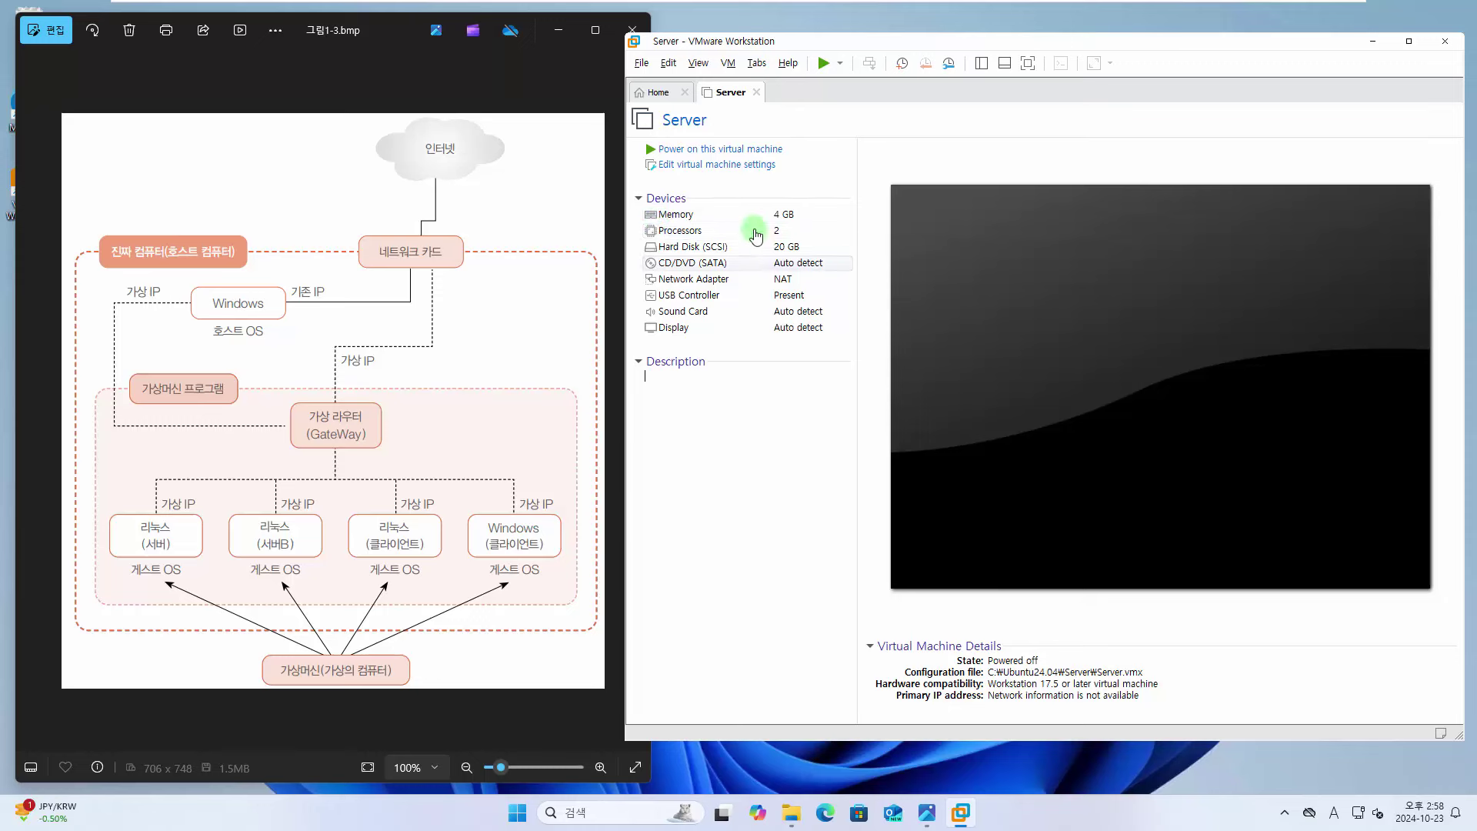
Step: Consult the hardware specification table 표1-3.bmp and remove the existing 20 GB SCSI hard disk from the Server virtual machine's settings
{"action": "left_click", "coordinate": [722, 165]}
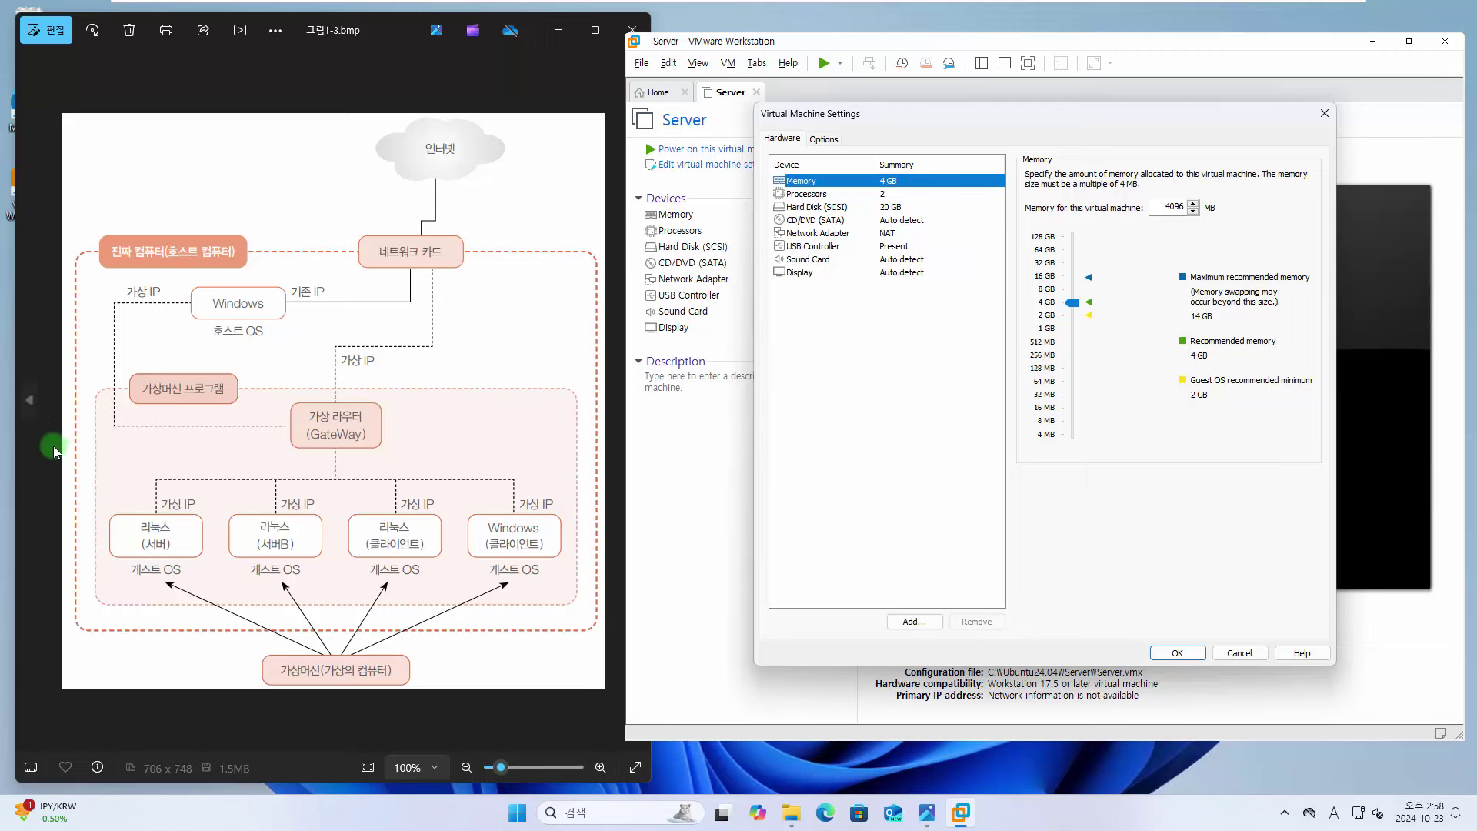
{"action": "left_click", "coordinate": [30, 400]}
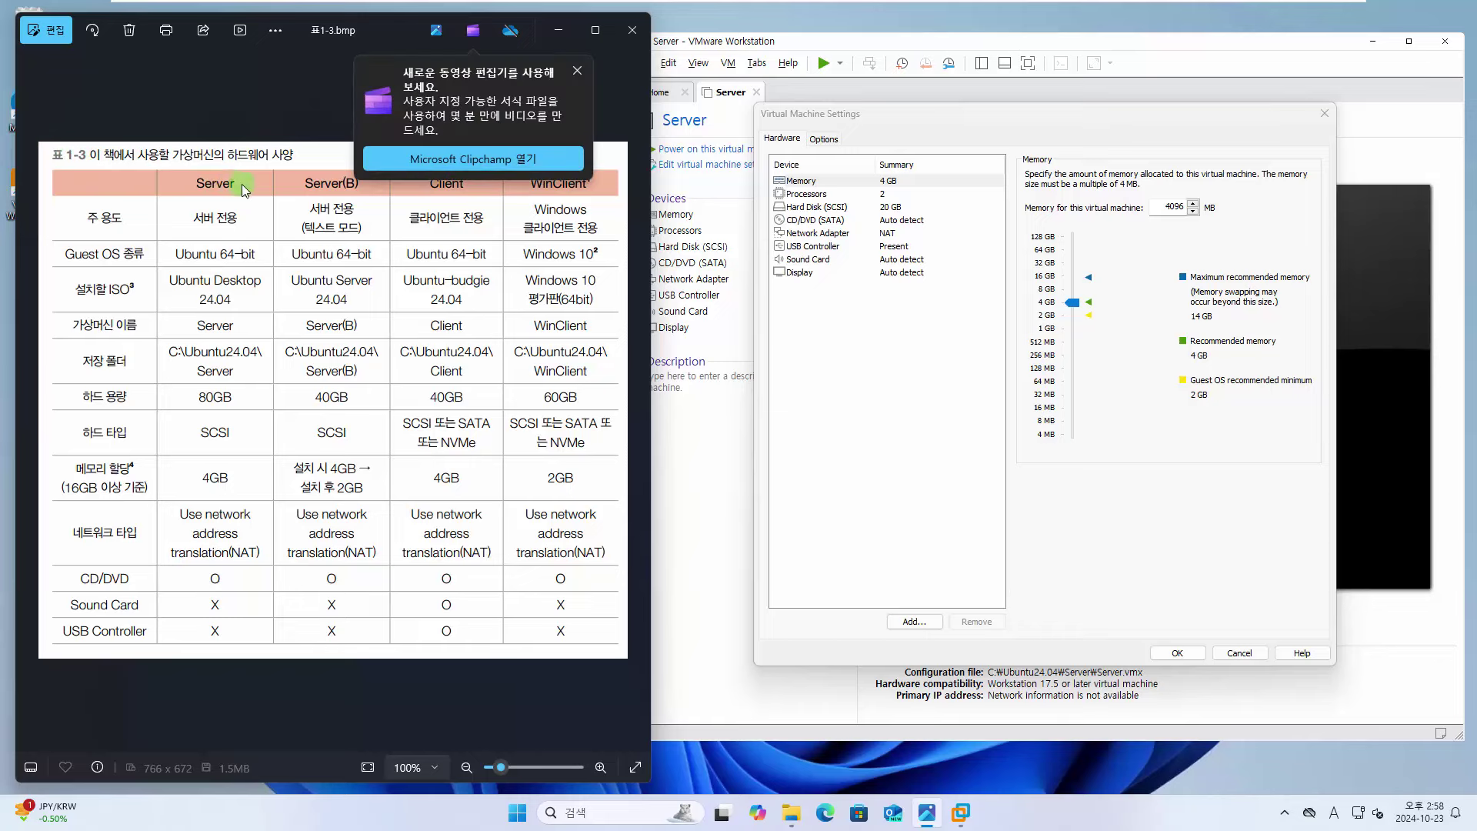
{"action": "left_click", "coordinate": [576, 71]}
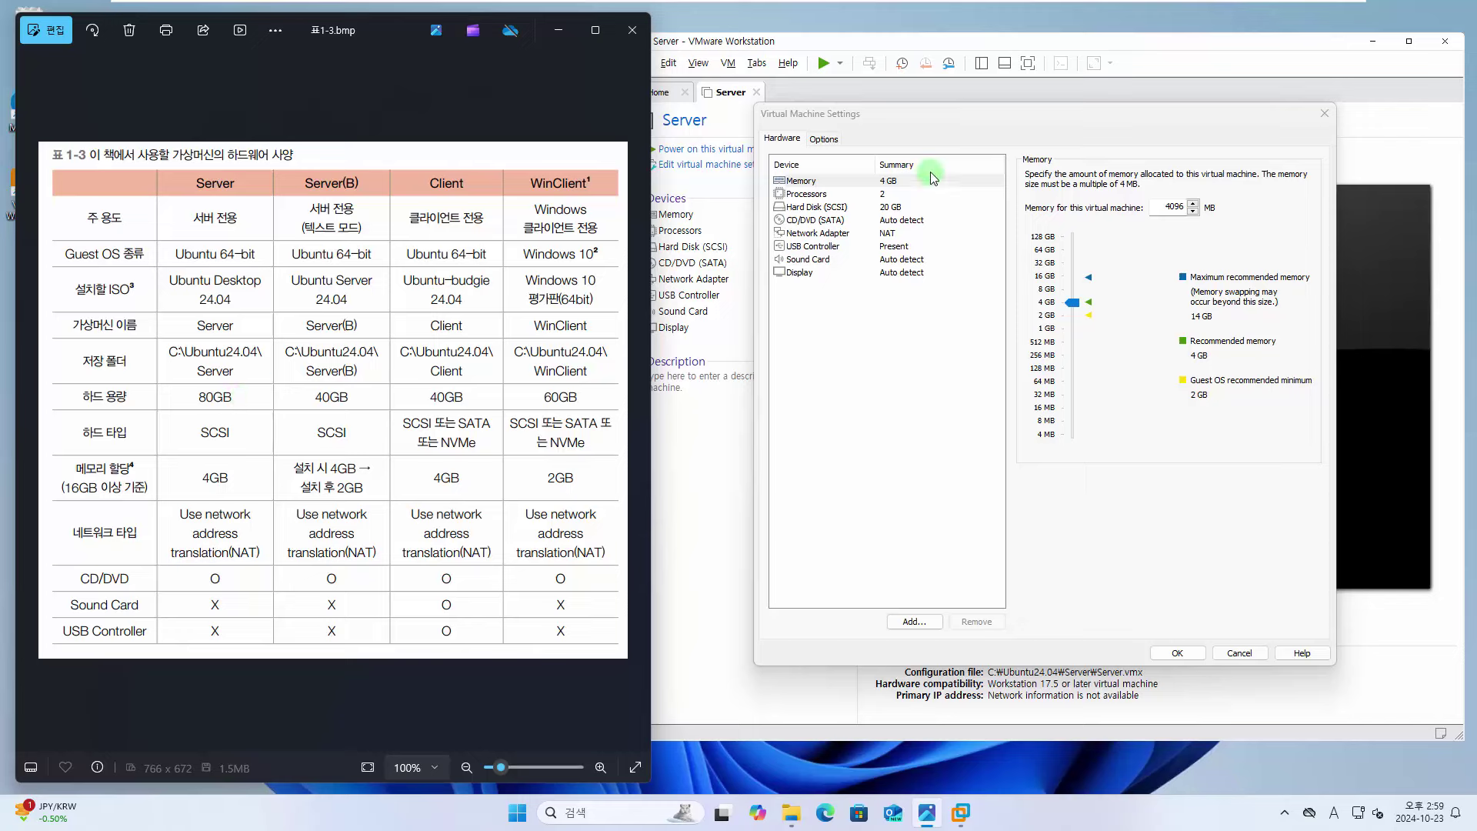
{"action": "left_click", "coordinate": [818, 209]}
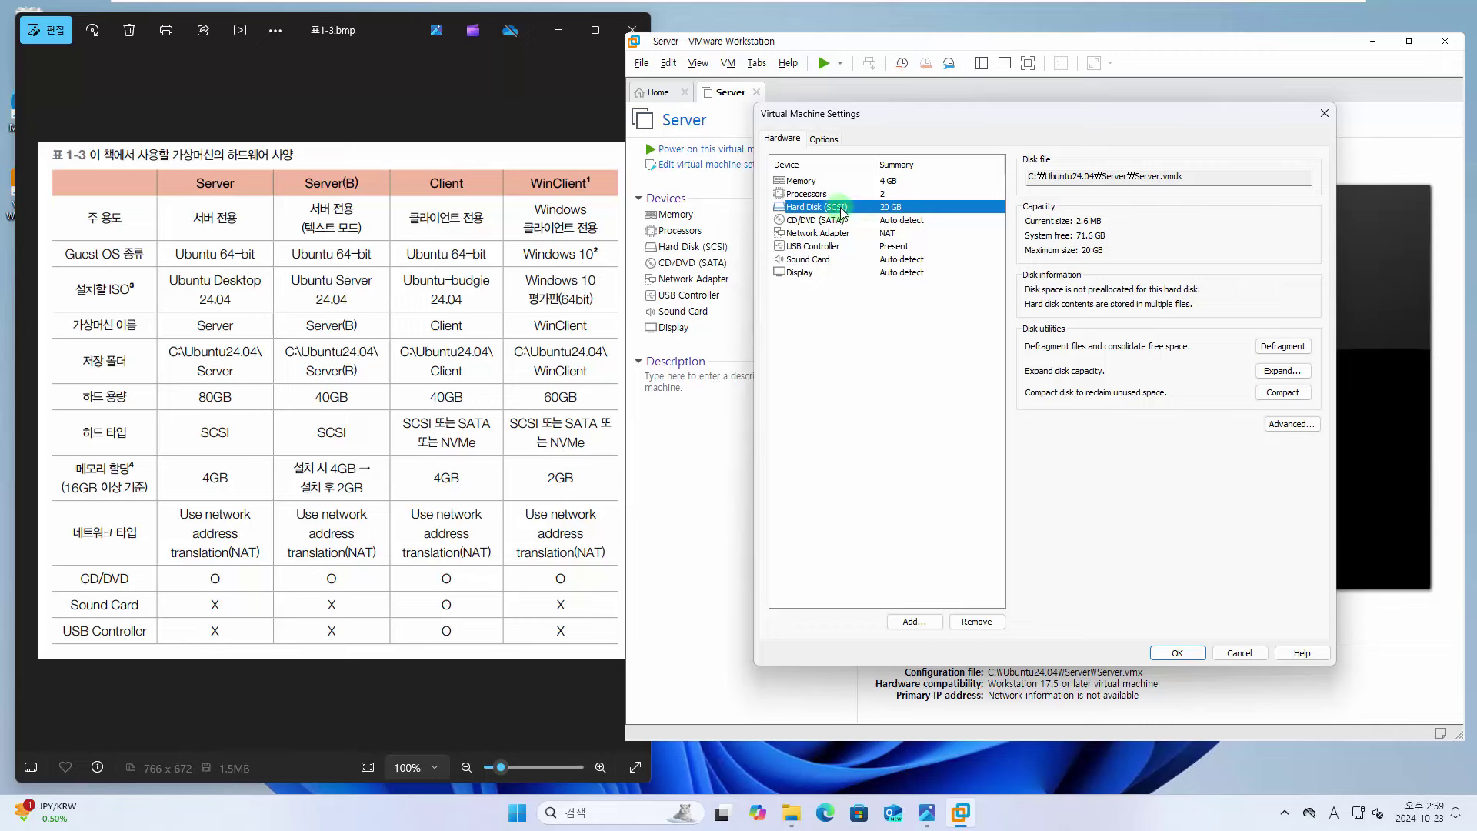
{"action": "left_click", "coordinate": [981, 621]}
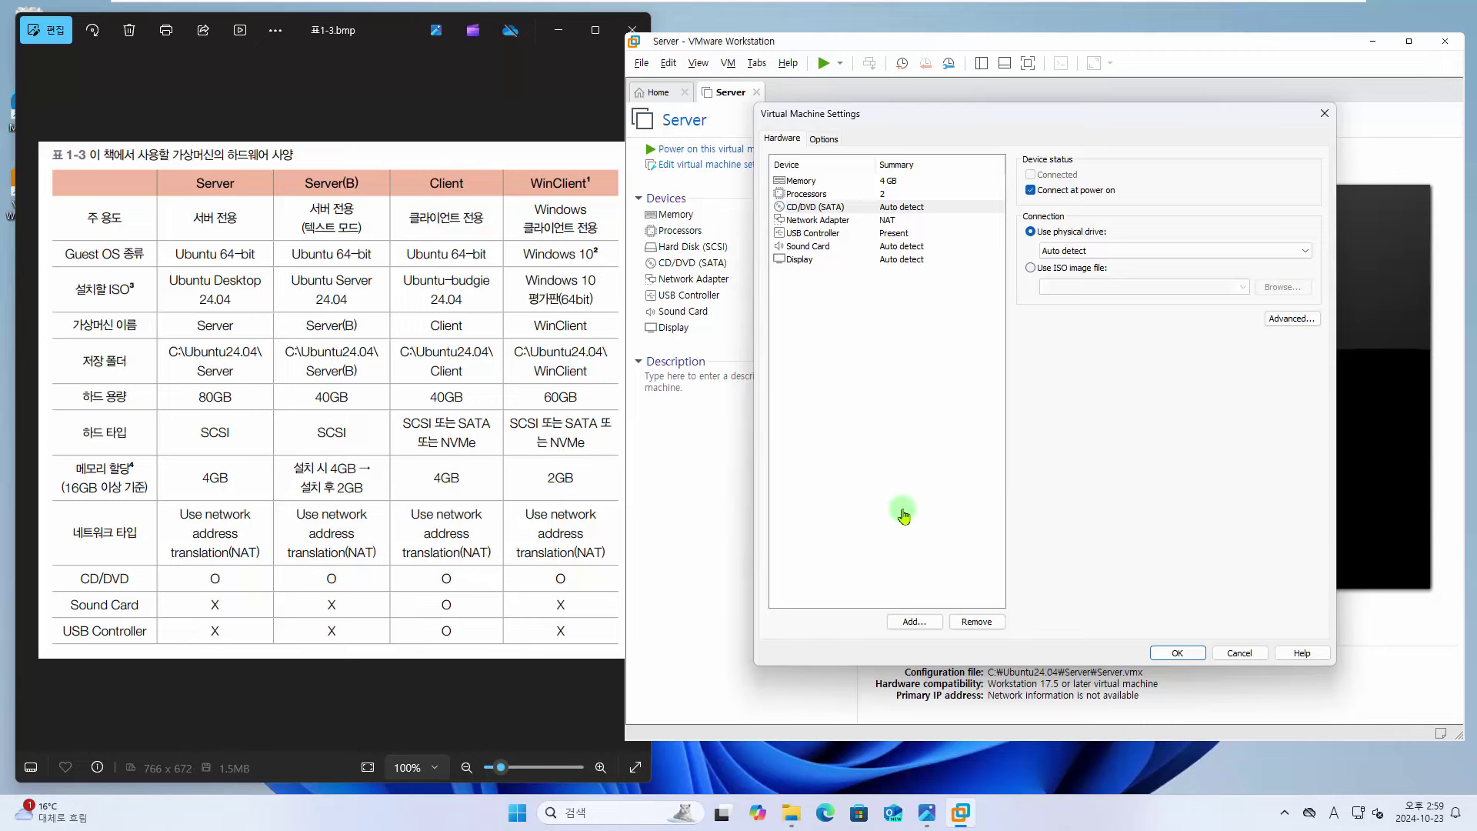
Step: Start adding a hard disk of type SCSI, created as a new virtual disk
{"action": "left_click", "coordinate": [913, 621]}
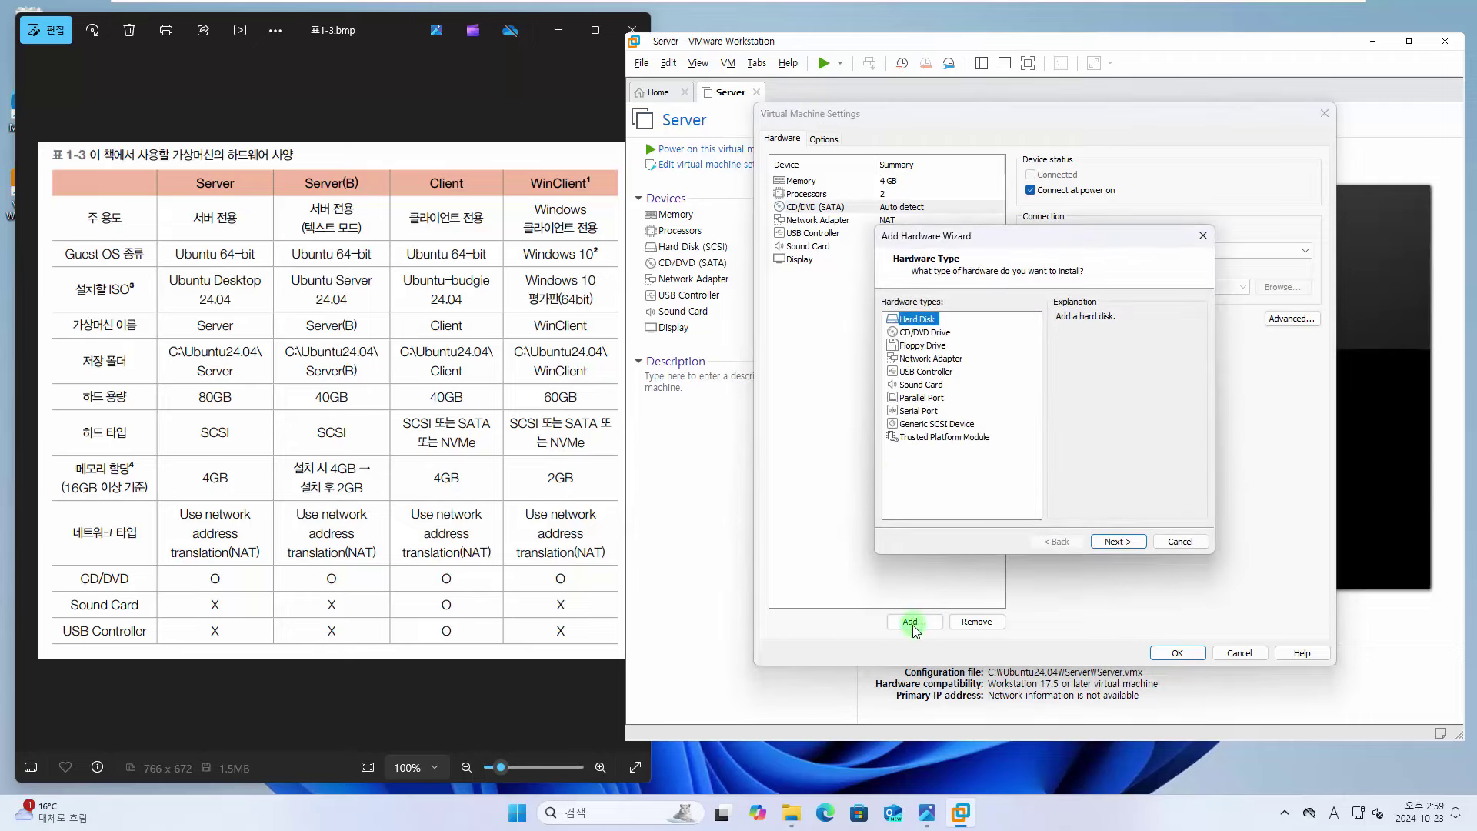
{"action": "left_click", "coordinate": [940, 318]}
{"action": "left_click", "coordinate": [1118, 542]}
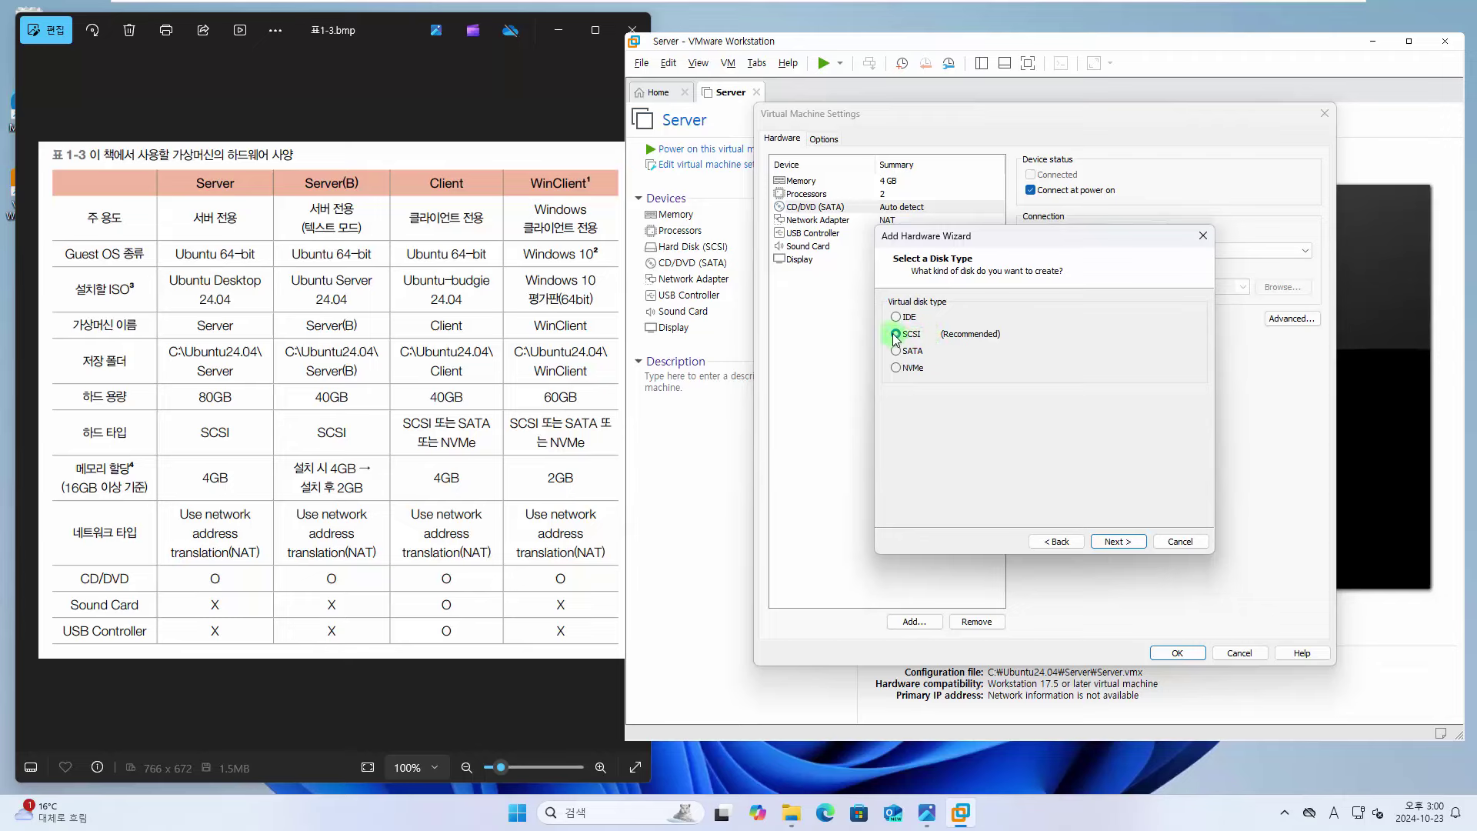
{"action": "left_click", "coordinate": [1119, 541]}
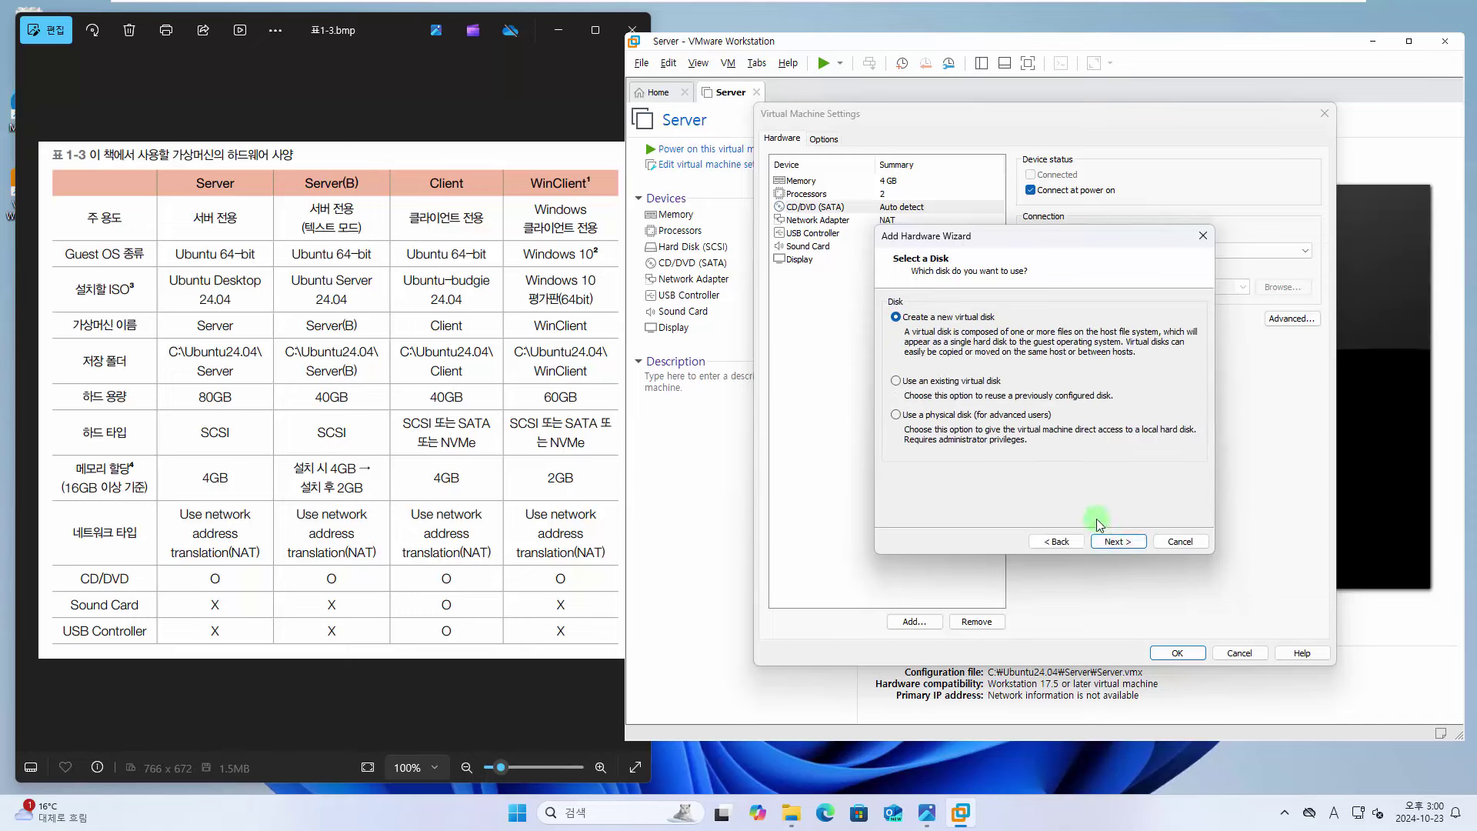
{"action": "left_click", "coordinate": [1118, 541]}
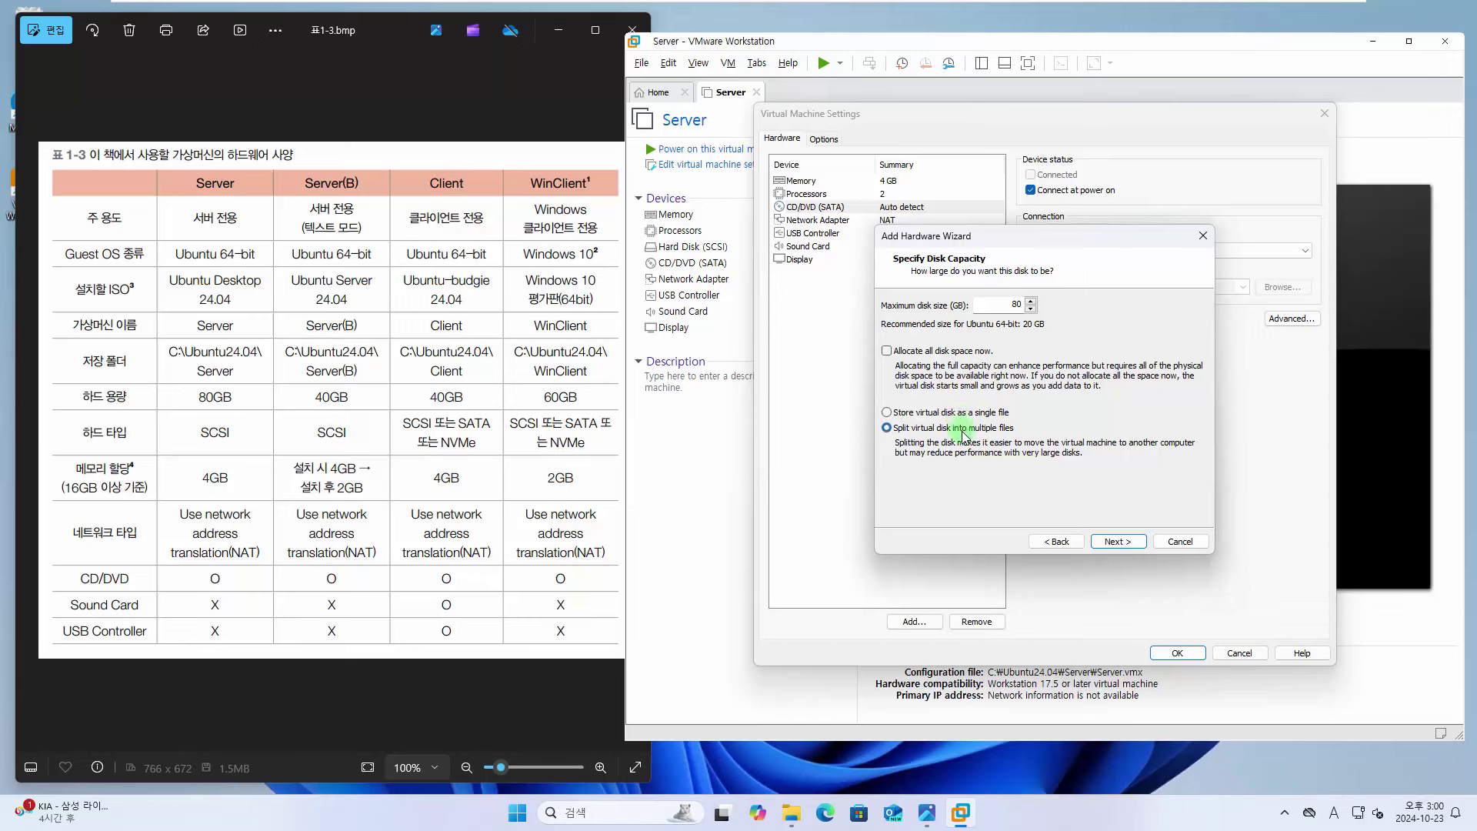
Step: Set the new disk's maximum size to 80 GB, store it as a single file, and finish adding it as Server-0.vmdk
{"action": "left_click", "coordinate": [961, 413]}
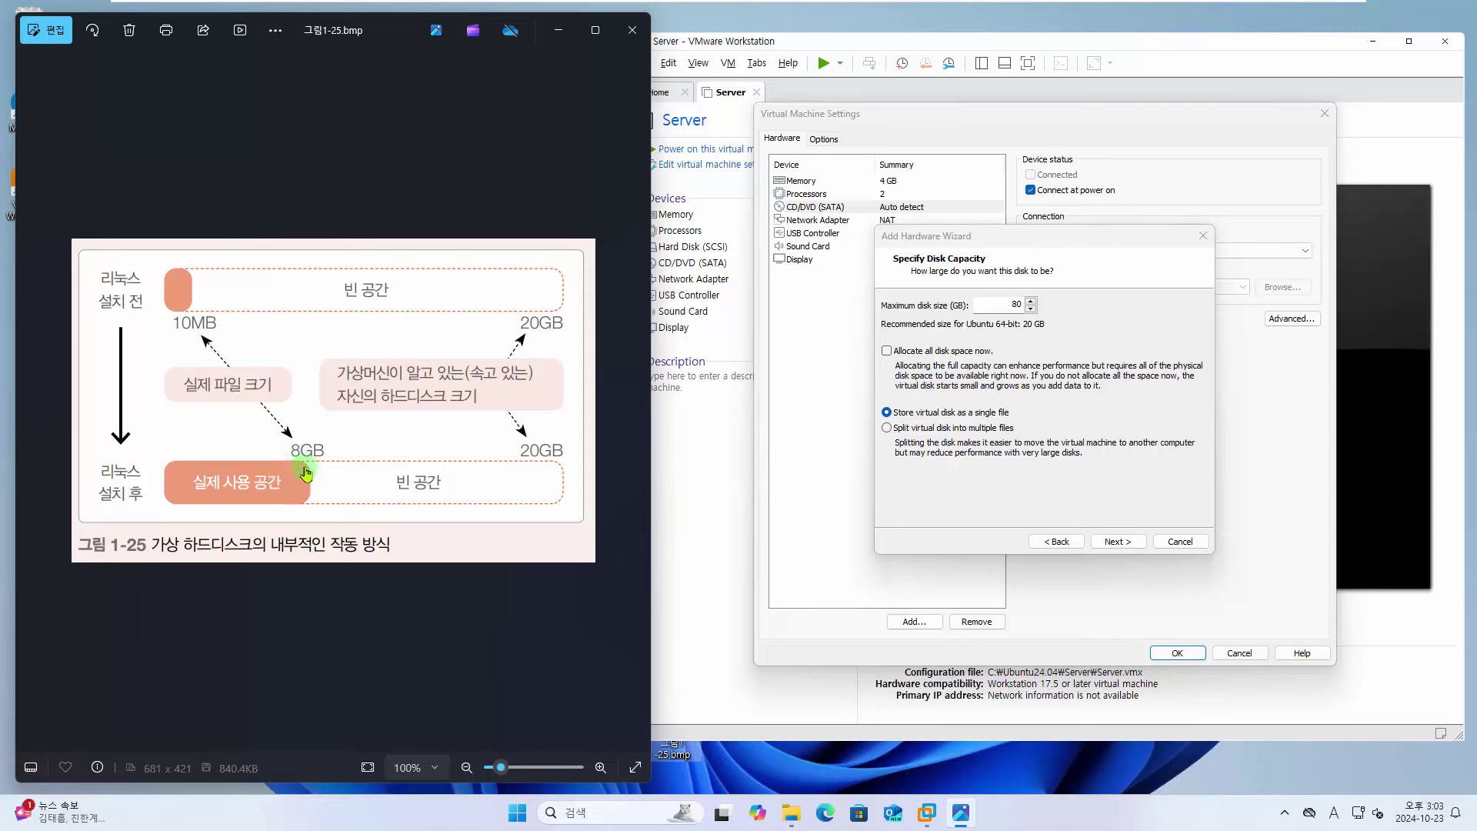
{"action": "left_click", "coordinate": [1017, 305]}
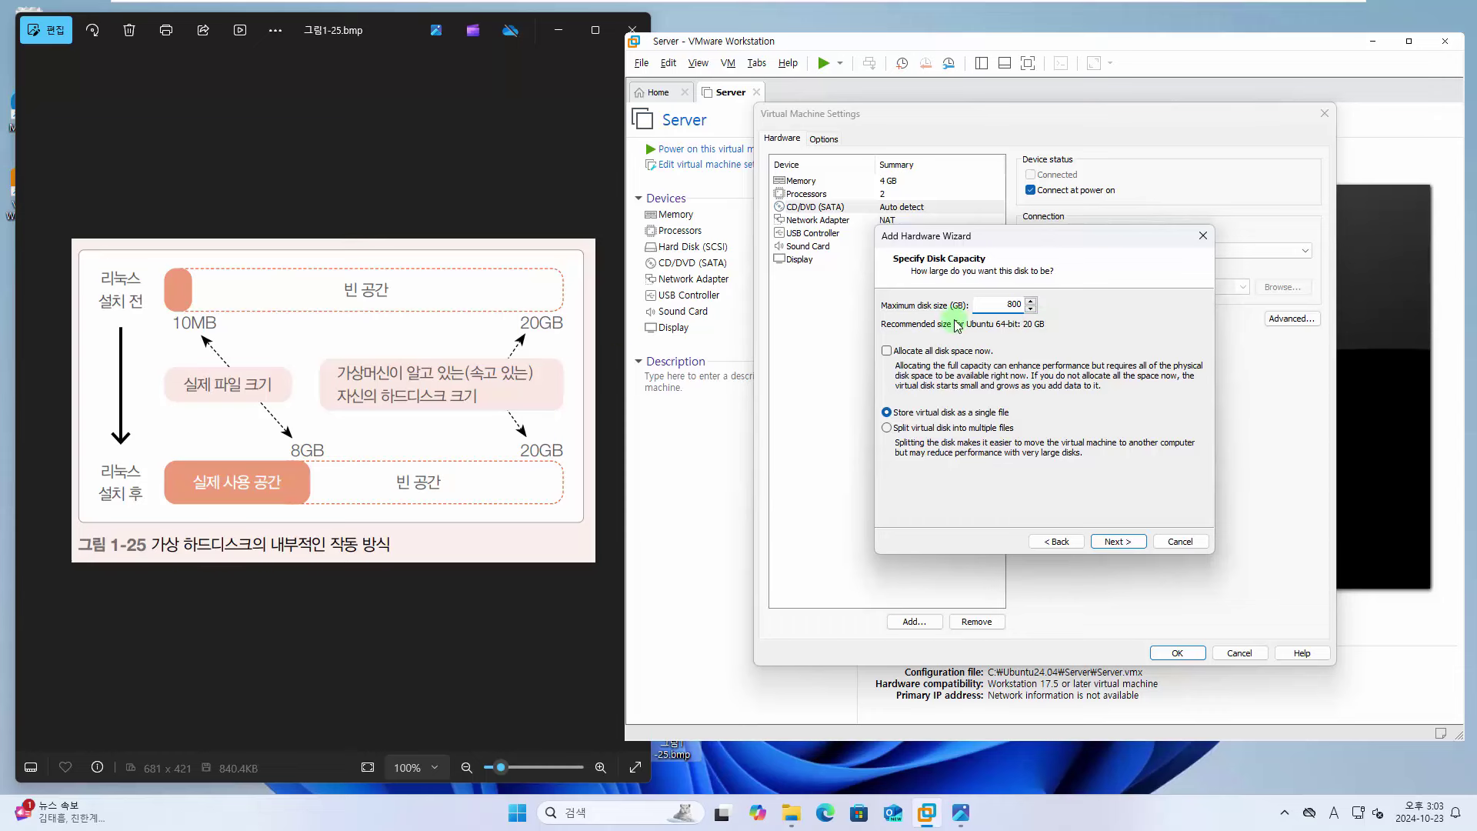
{"action": "type", "text": "0"}
{"action": "left_click", "coordinate": [1017, 304]}
{"action": "left_click", "coordinate": [1112, 542]}
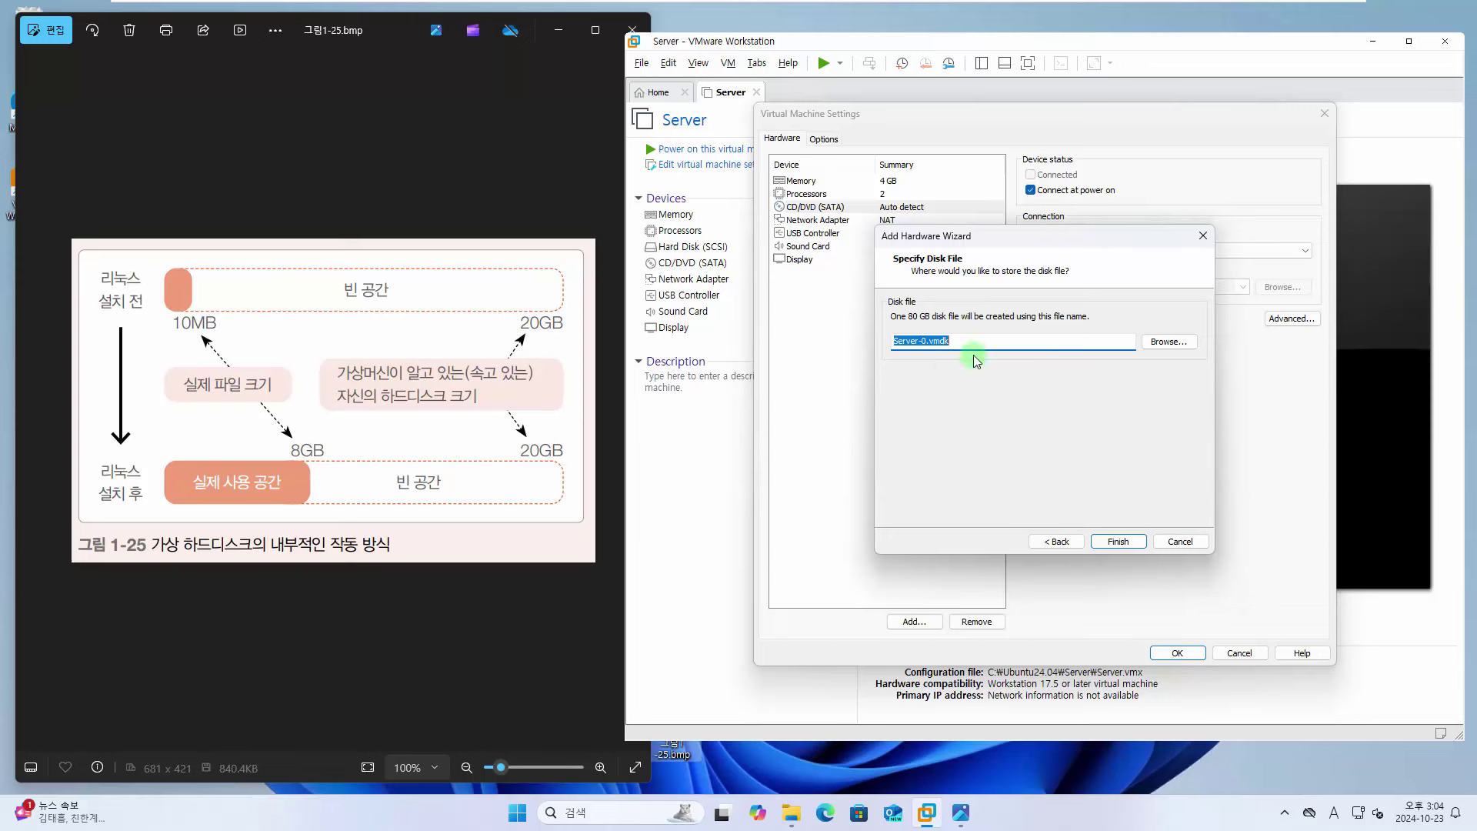
{"action": "left_click", "coordinate": [1117, 541]}
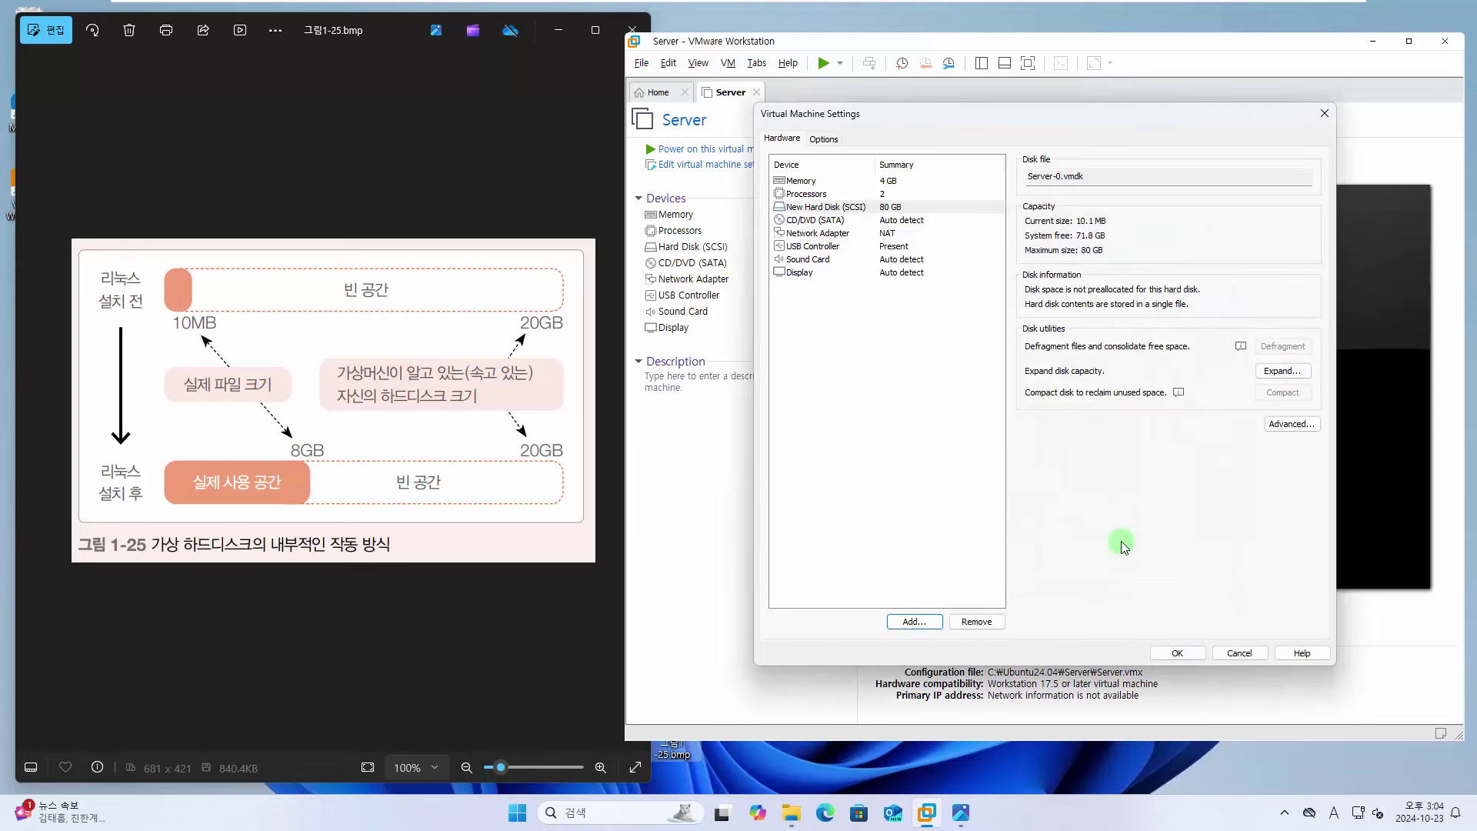
{"action": "left_click", "coordinate": [860, 208]}
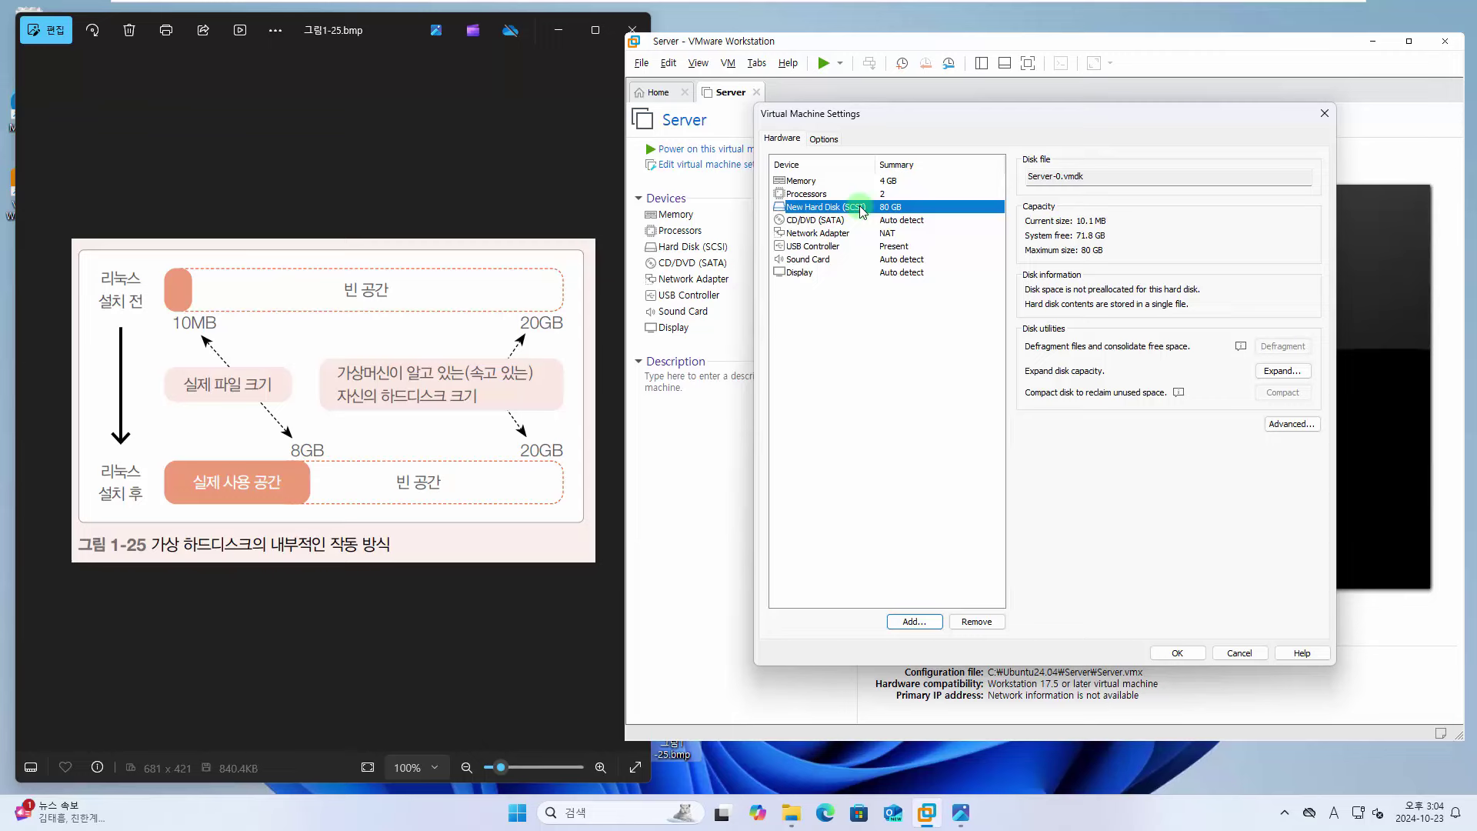
Step: In File Explorer, go to C:\Ubuntu24.04\Server and delete the old split disk files Server-s001.vmdk through Server-s006.vmdk
{"action": "left_click", "coordinate": [793, 815]}
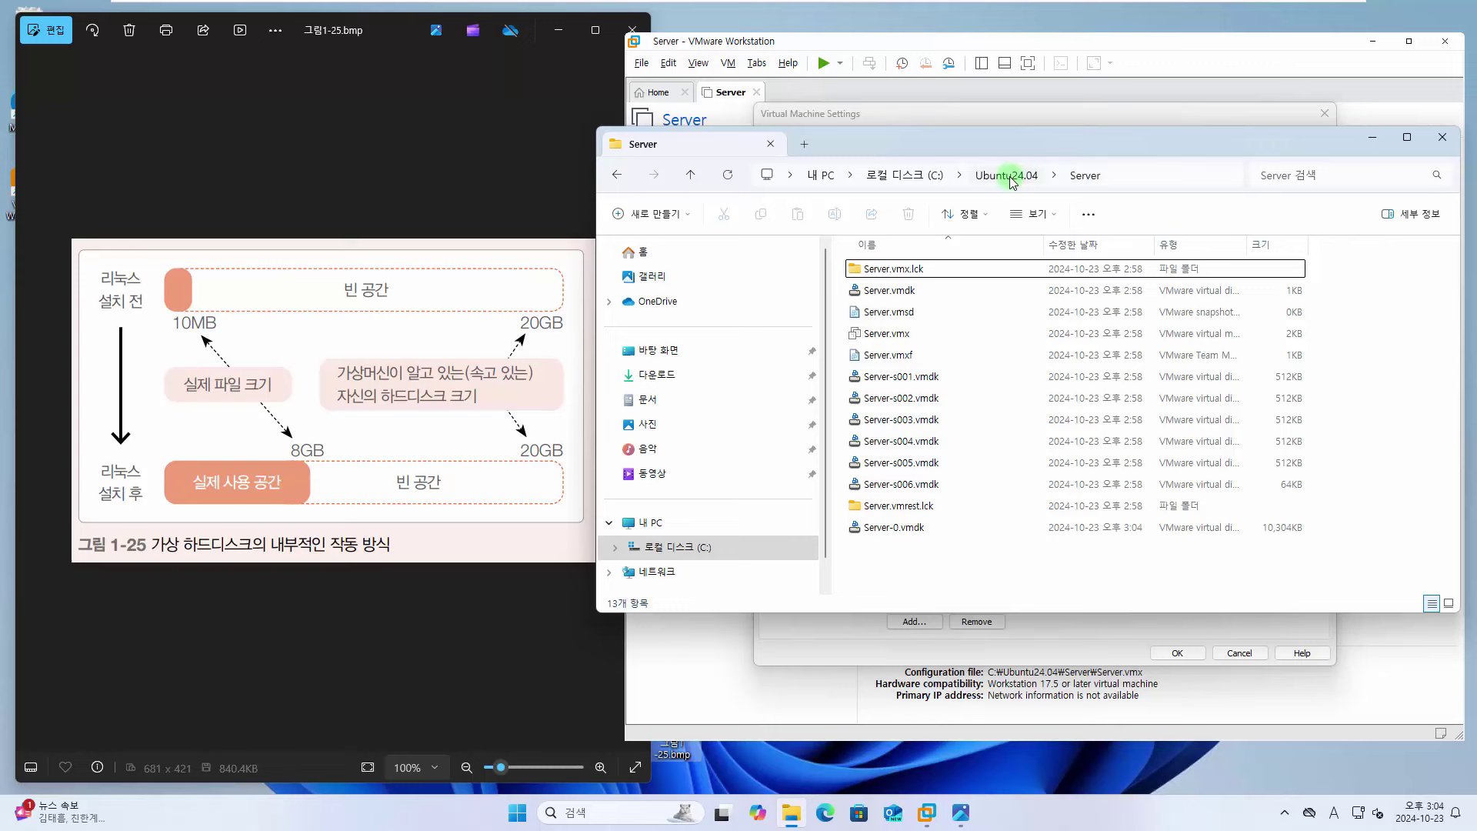
{"action": "left_click", "coordinate": [1010, 177]}
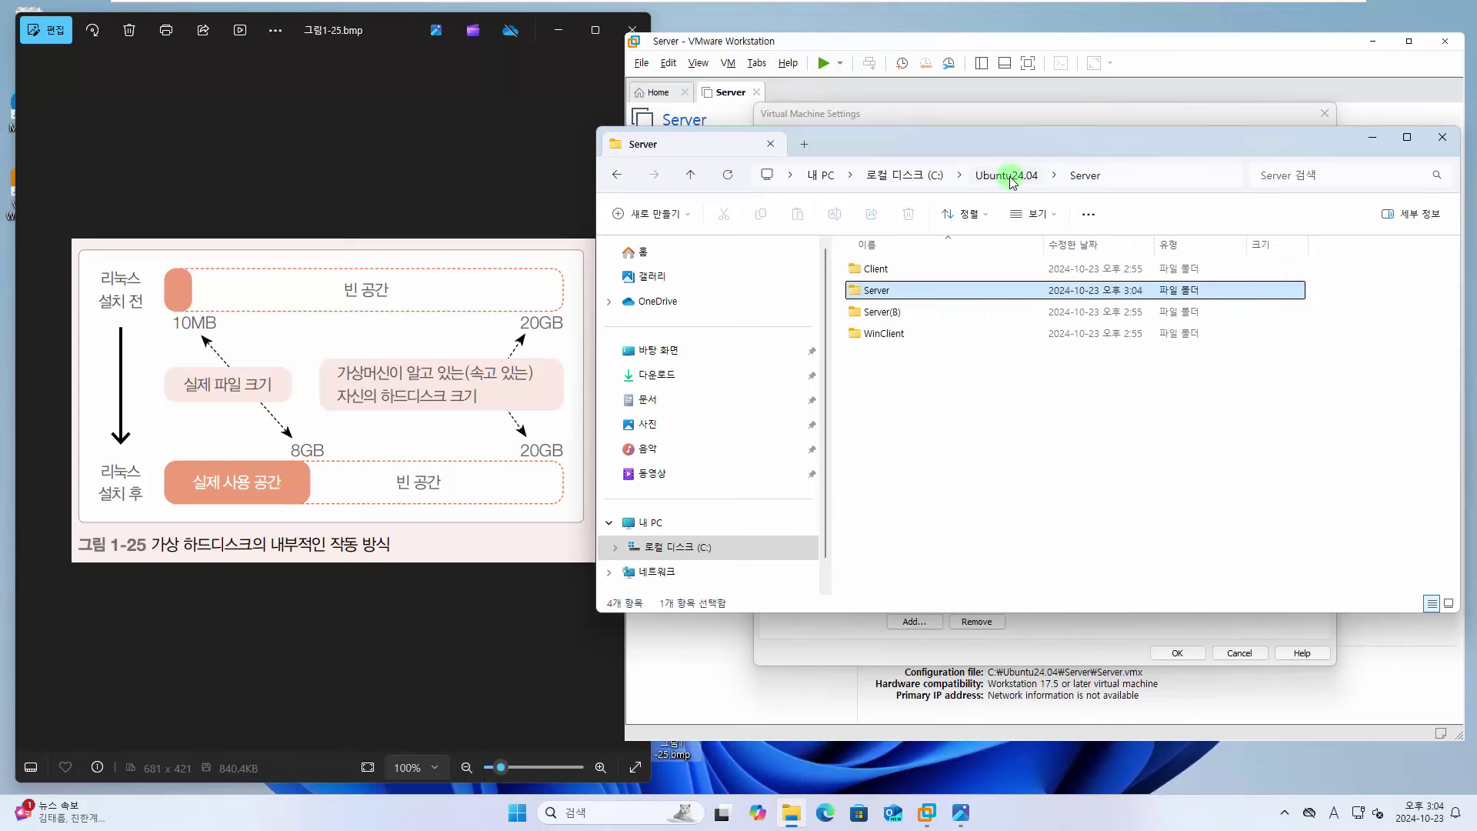
{"action": "left_click", "coordinate": [916, 179]}
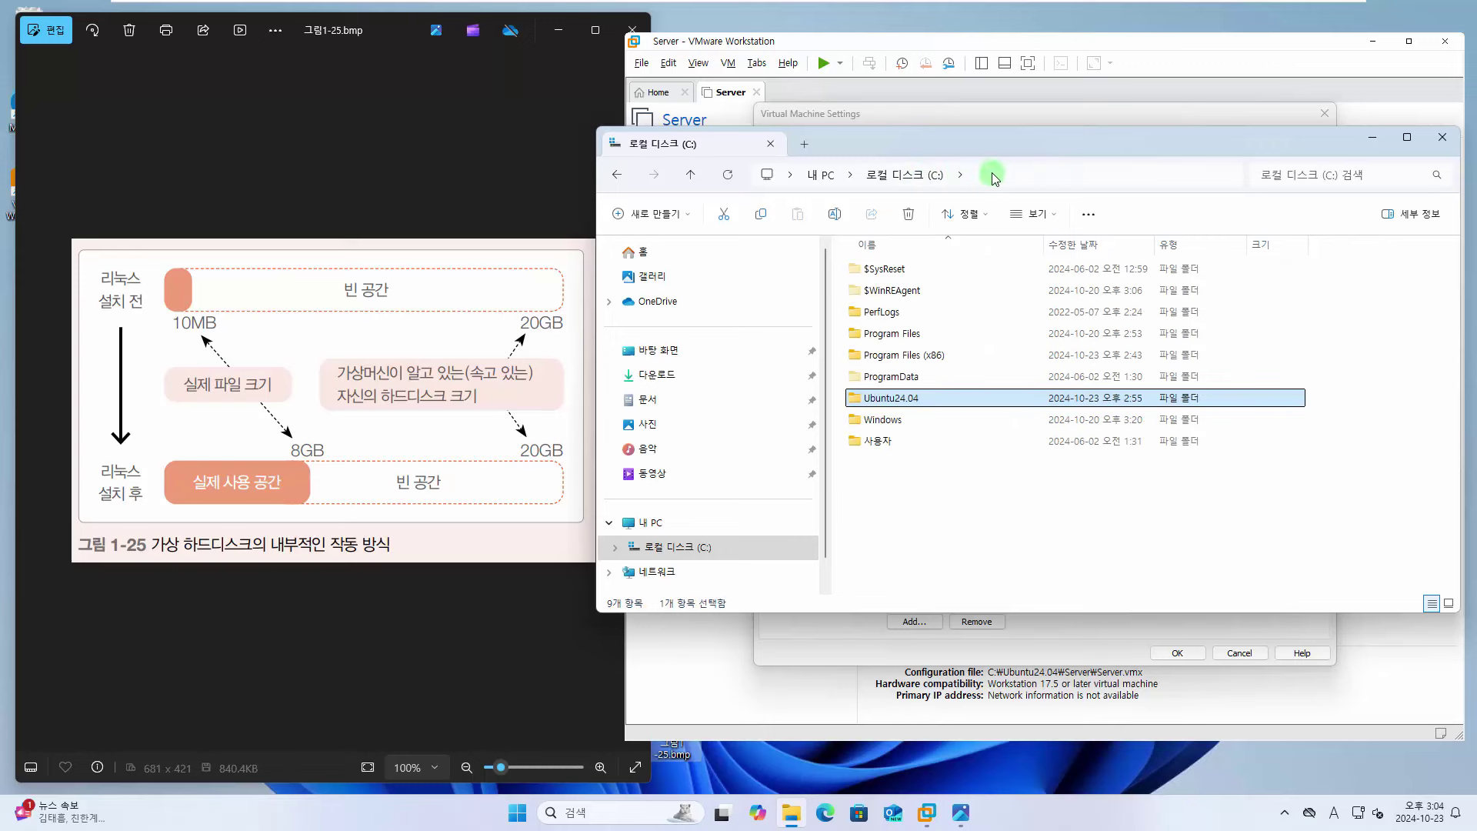
{"action": "double_click", "coordinate": [904, 406]}
{"action": "double_click", "coordinate": [885, 294]}
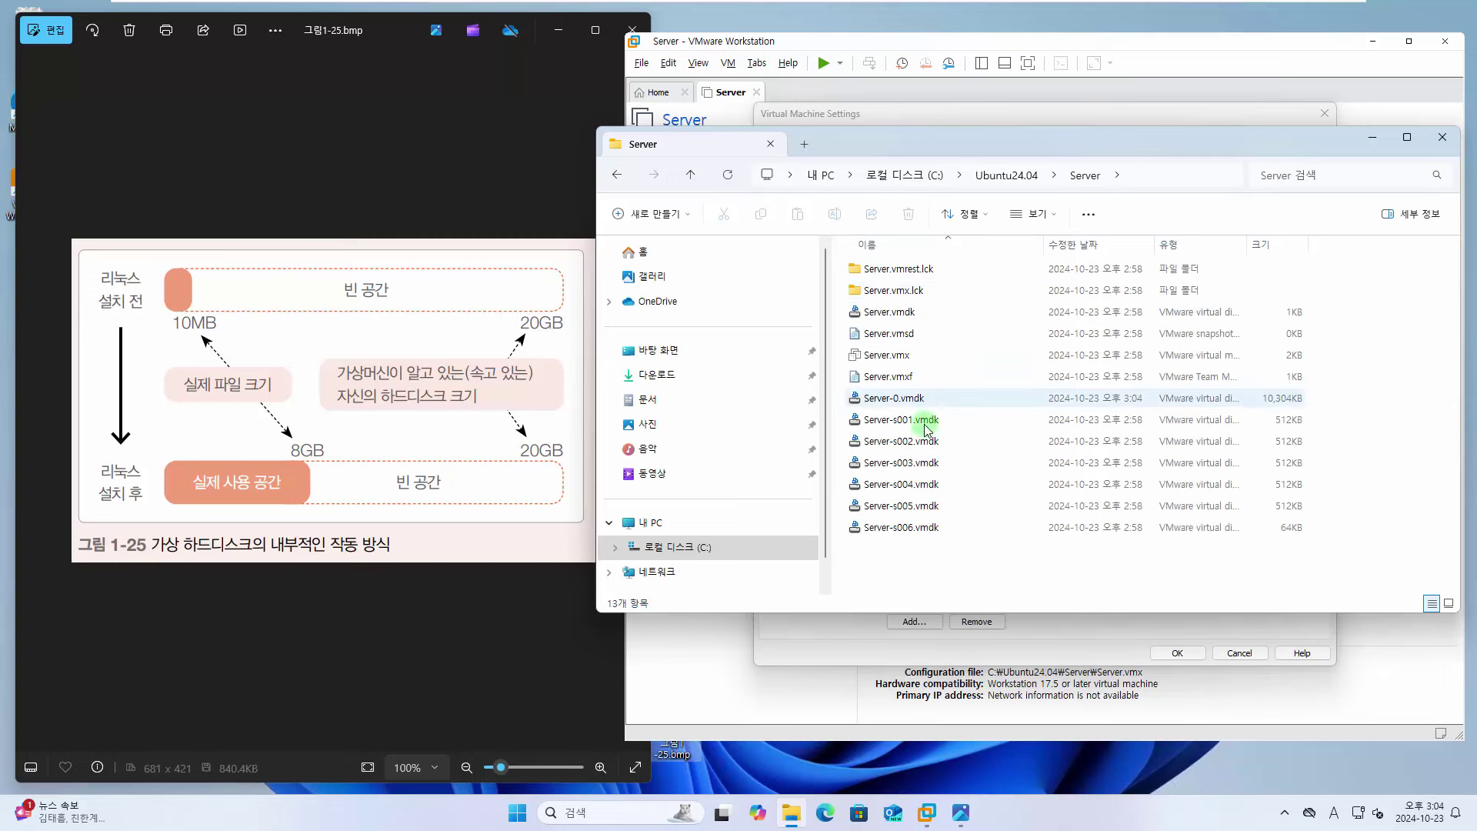
{"action": "left_click", "coordinate": [906, 400]}
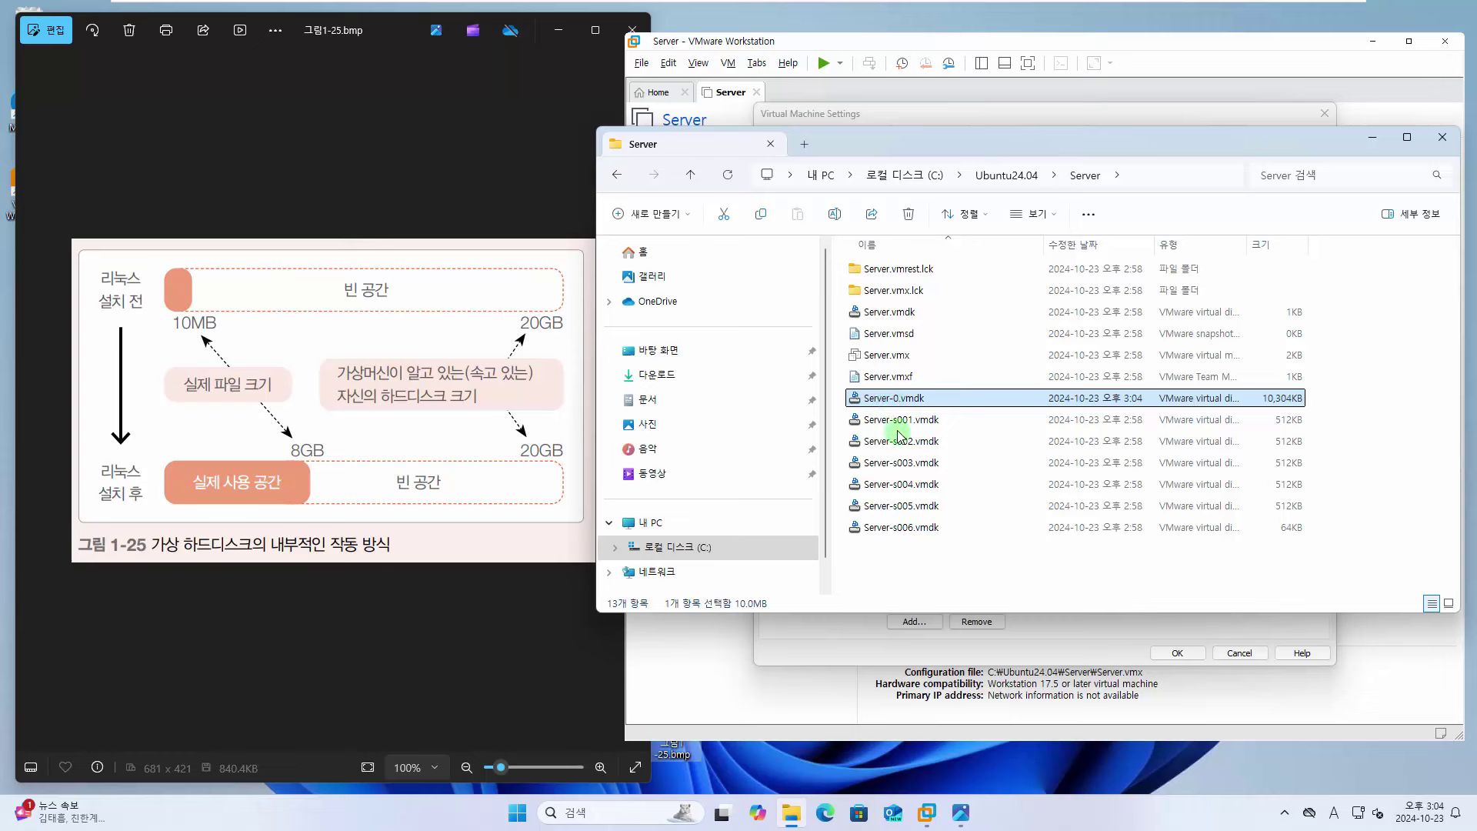
{"action": "left_click_drag", "start_coordinate": [1010, 555], "coordinate": [897, 424]}
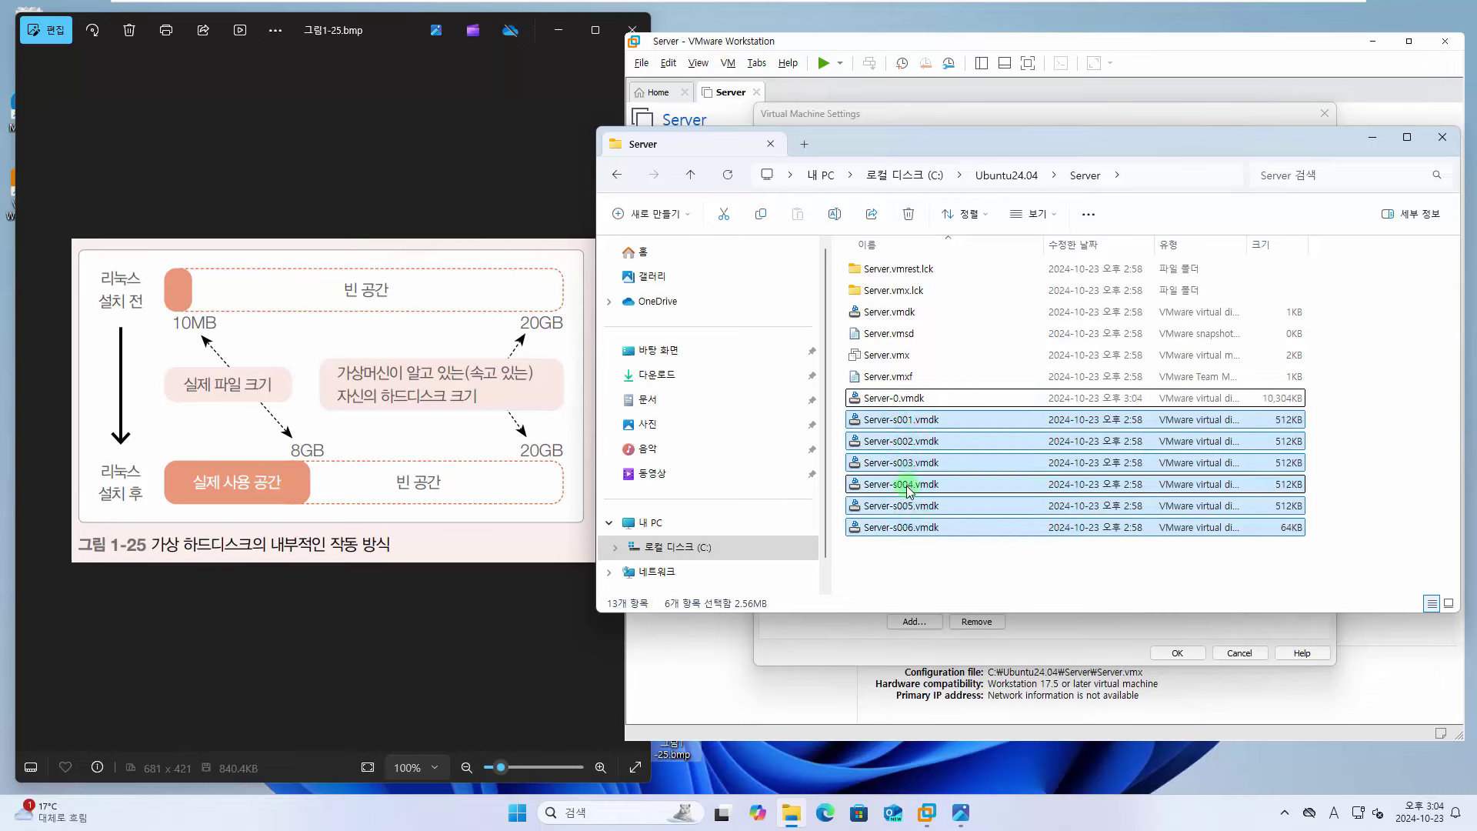
{"action": "key", "text": "Delete"}
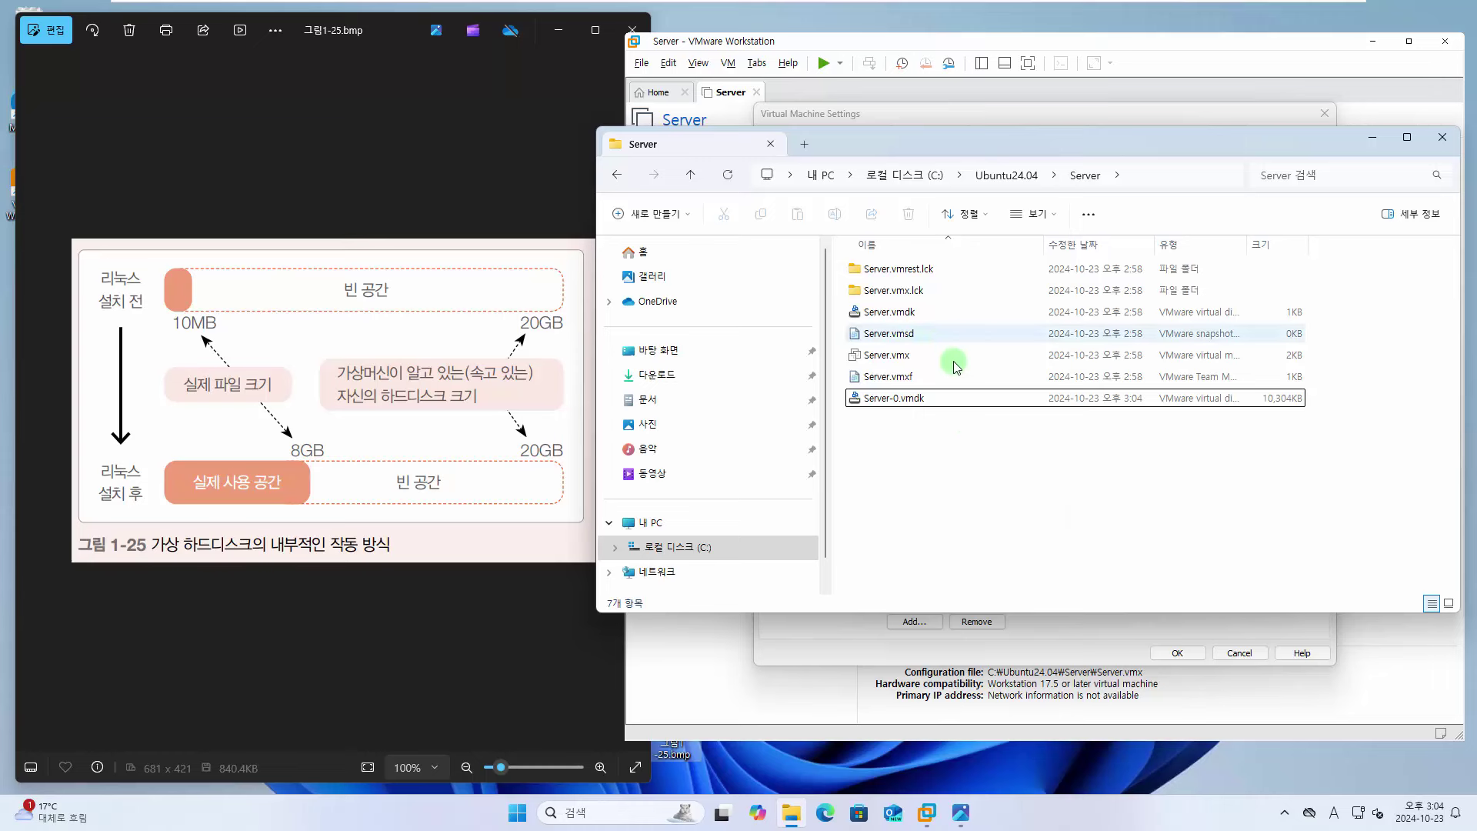
{"action": "left_click", "coordinate": [980, 401]}
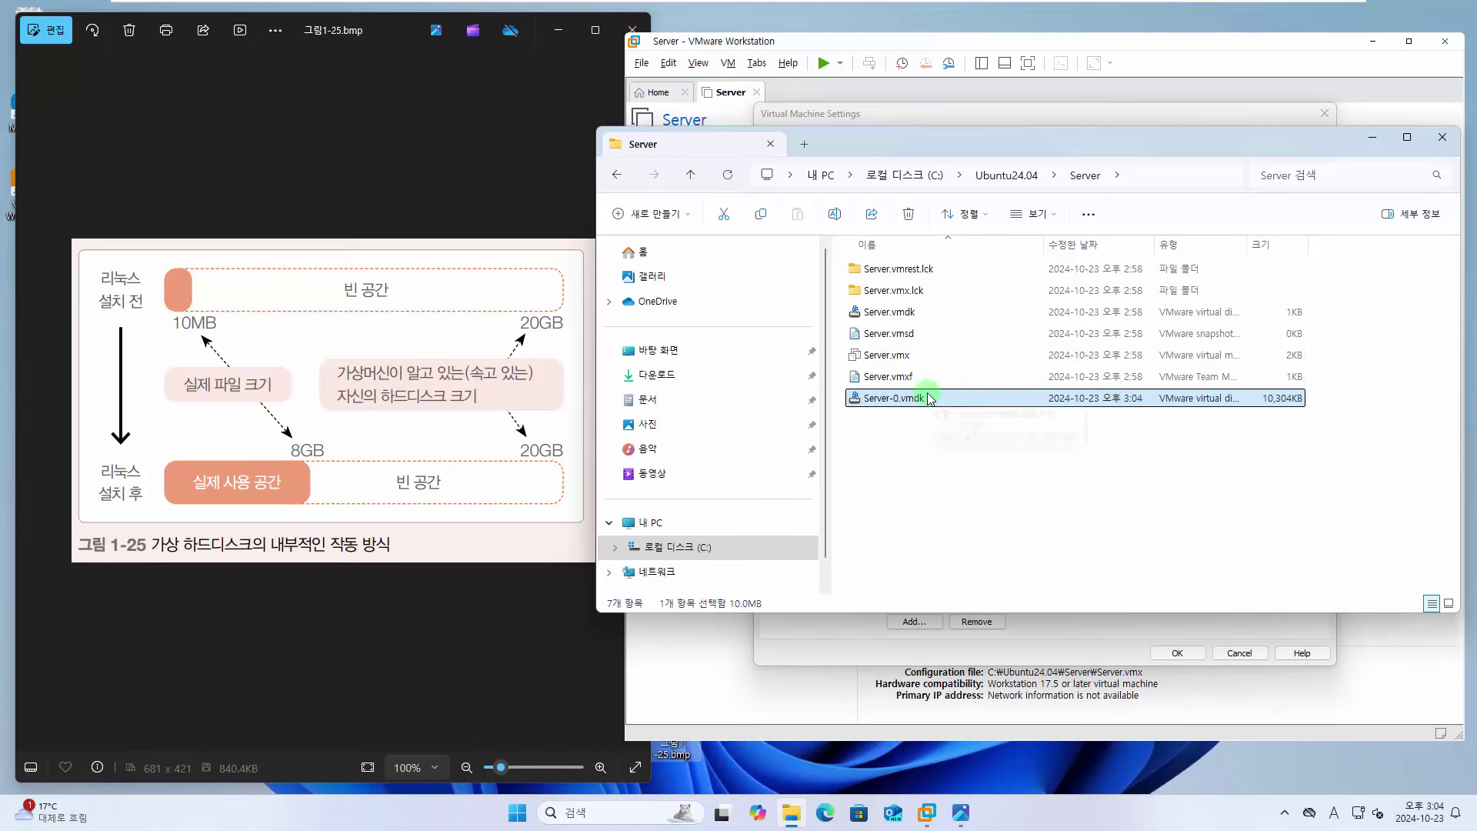
{"action": "left_click", "coordinate": [1373, 137]}
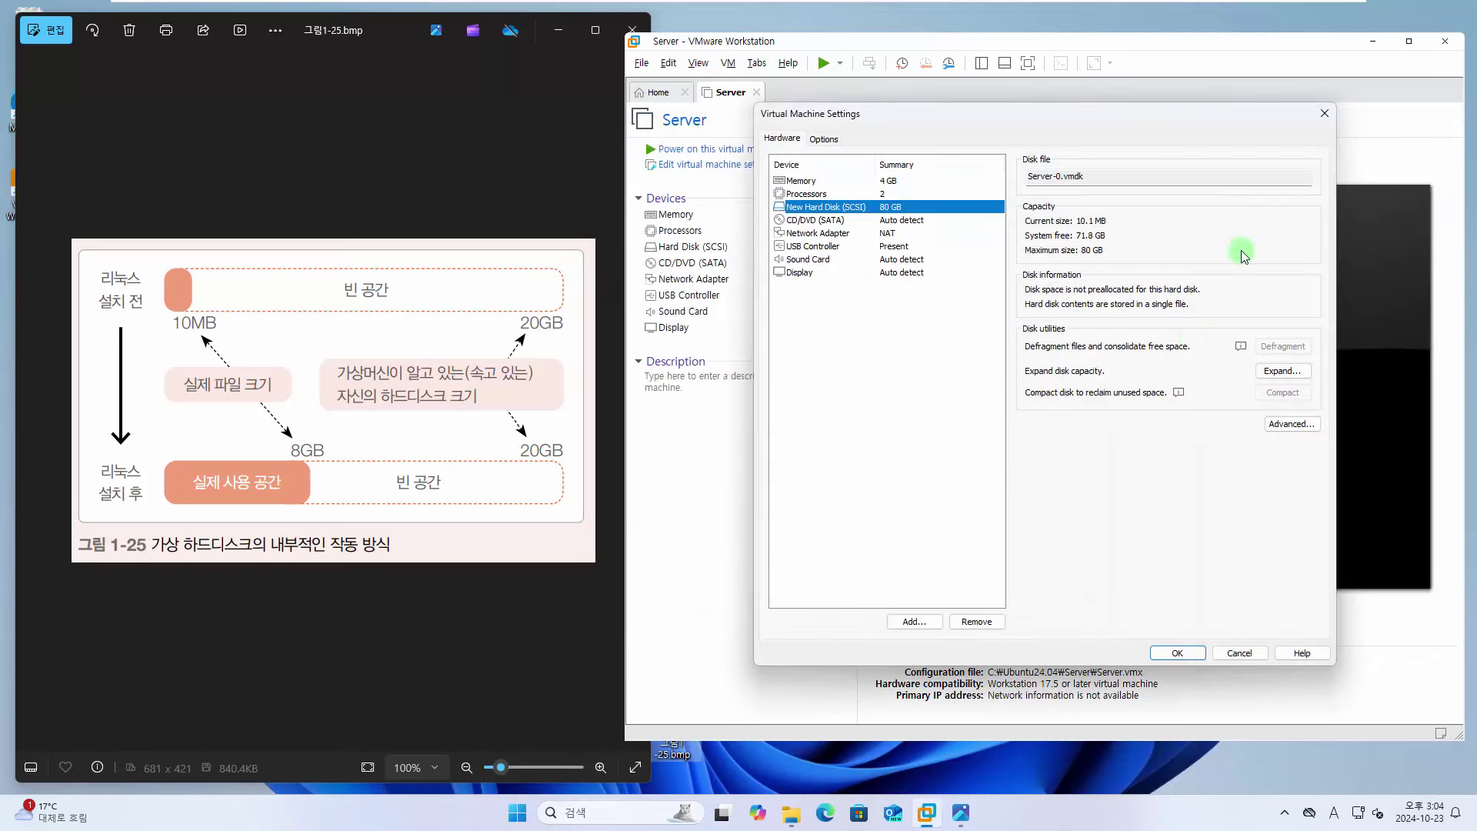
Step: Check the CD/DVD and network adapter settings, and remove the USB controller and sound card from the virtual machine
{"action": "left_click", "coordinate": [841, 222]}
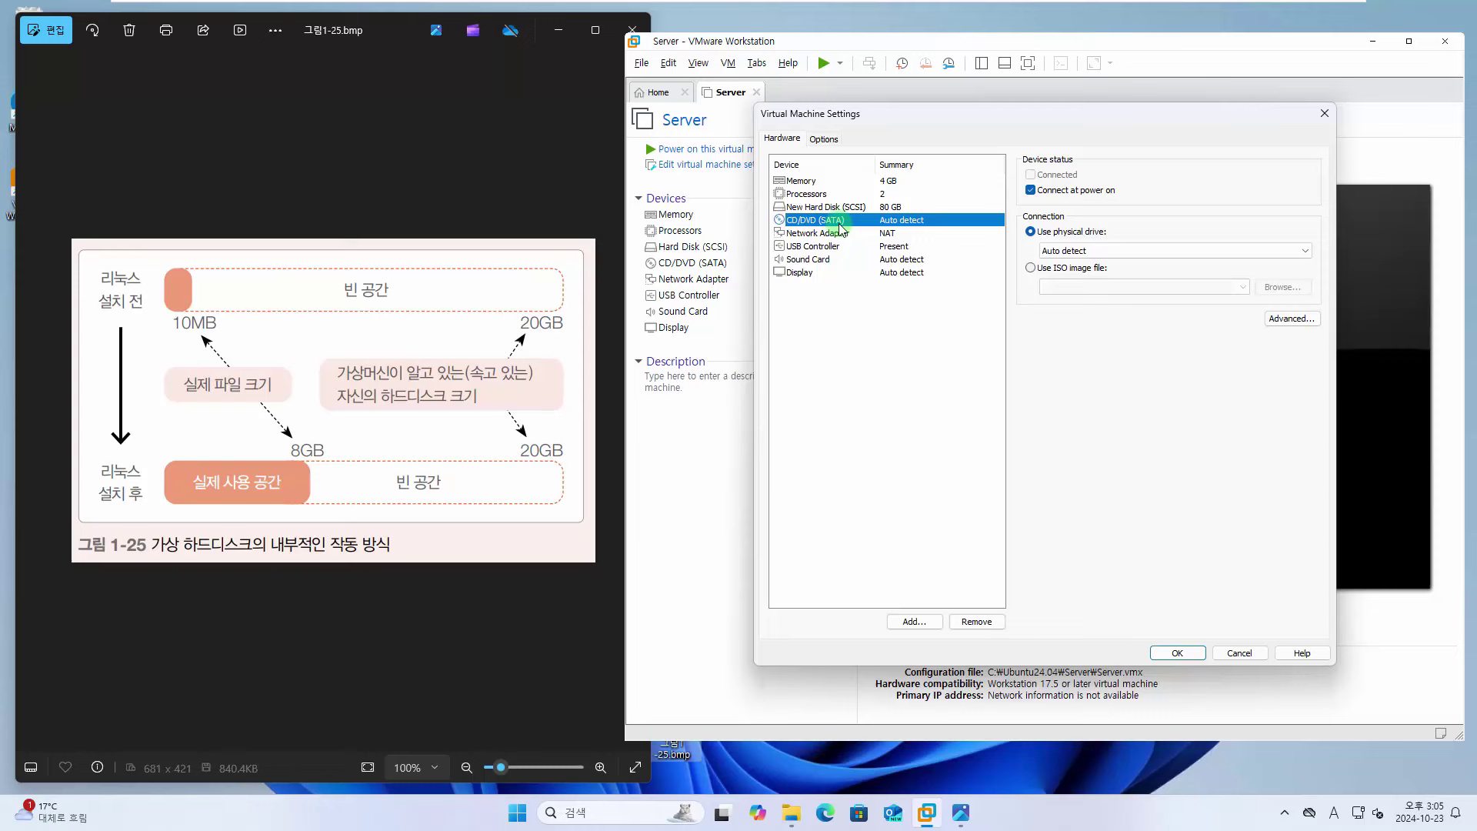
{"action": "left_click", "coordinate": [833, 237]}
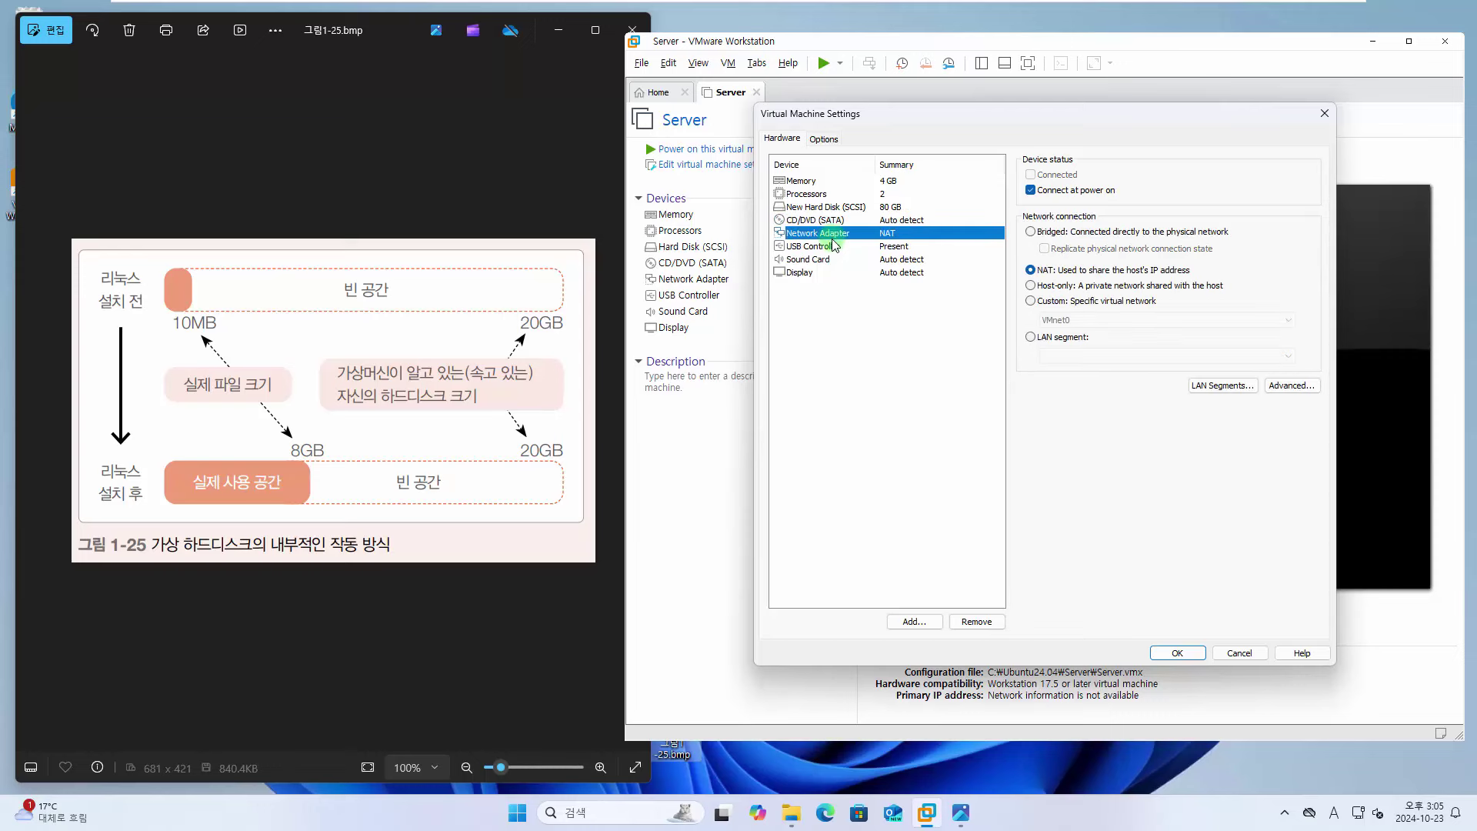
{"action": "left_click", "coordinate": [835, 248]}
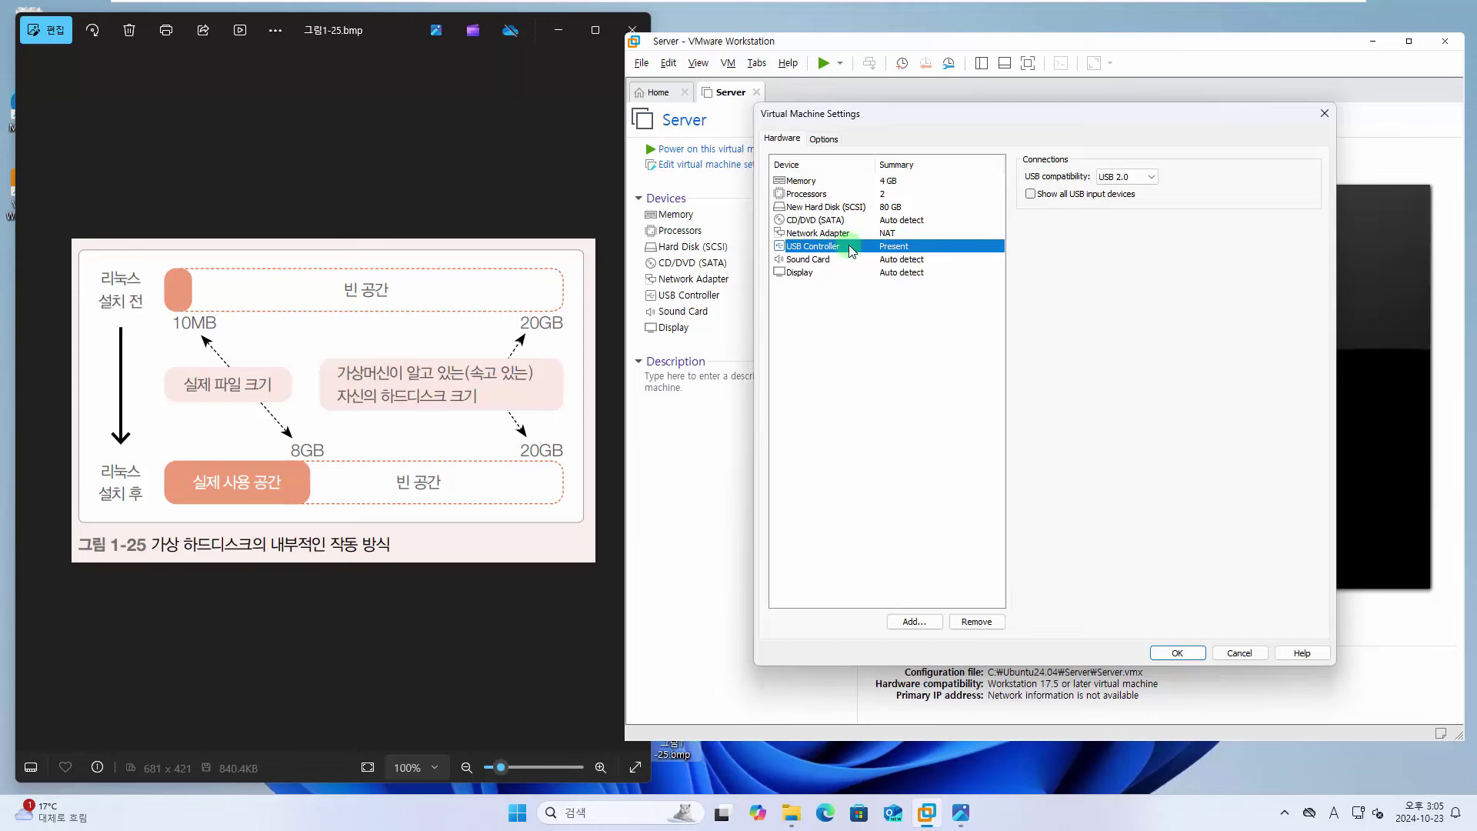
{"action": "left_click", "coordinate": [976, 622]}
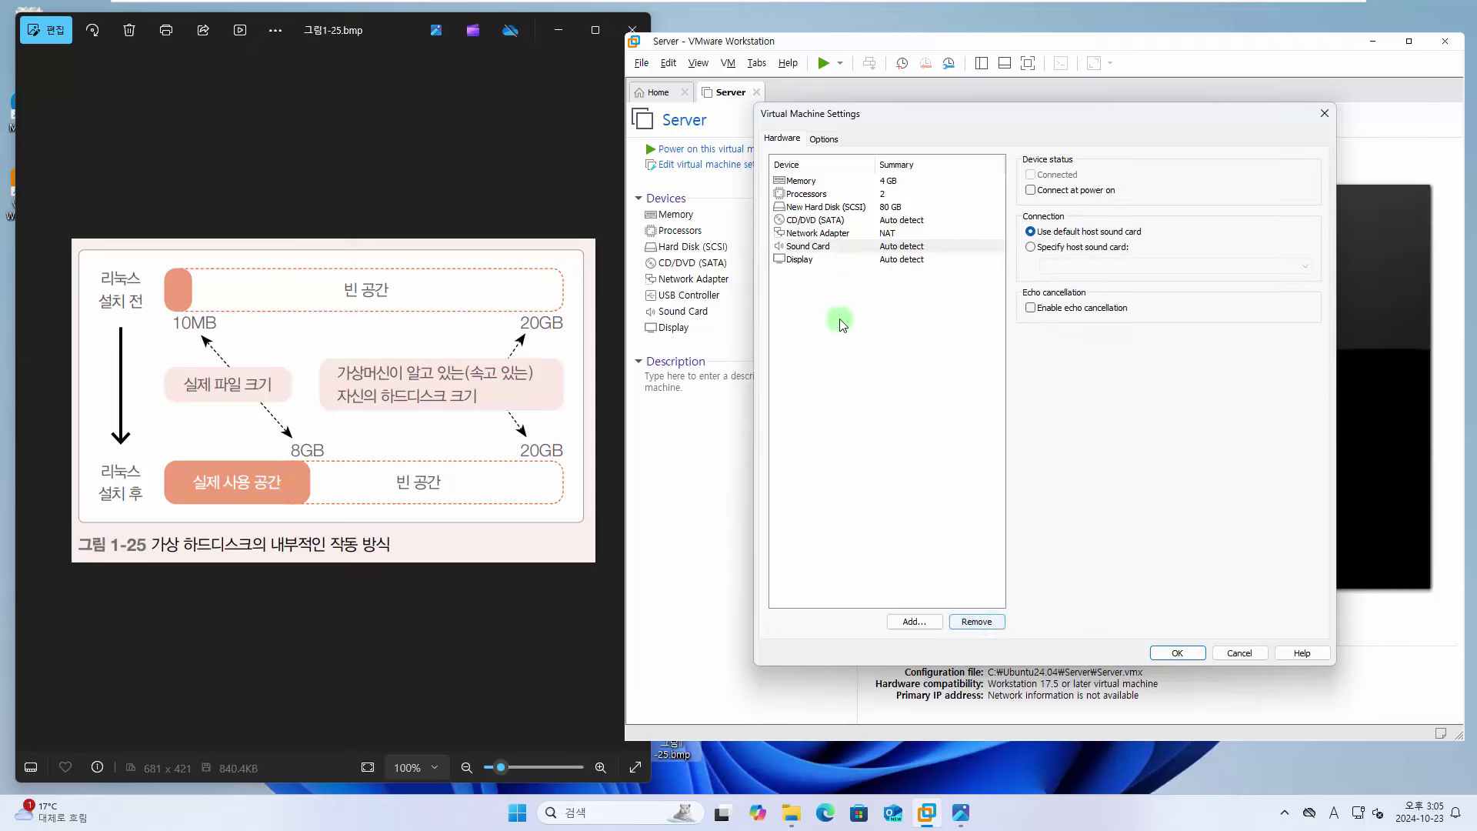
{"action": "left_click", "coordinate": [865, 250]}
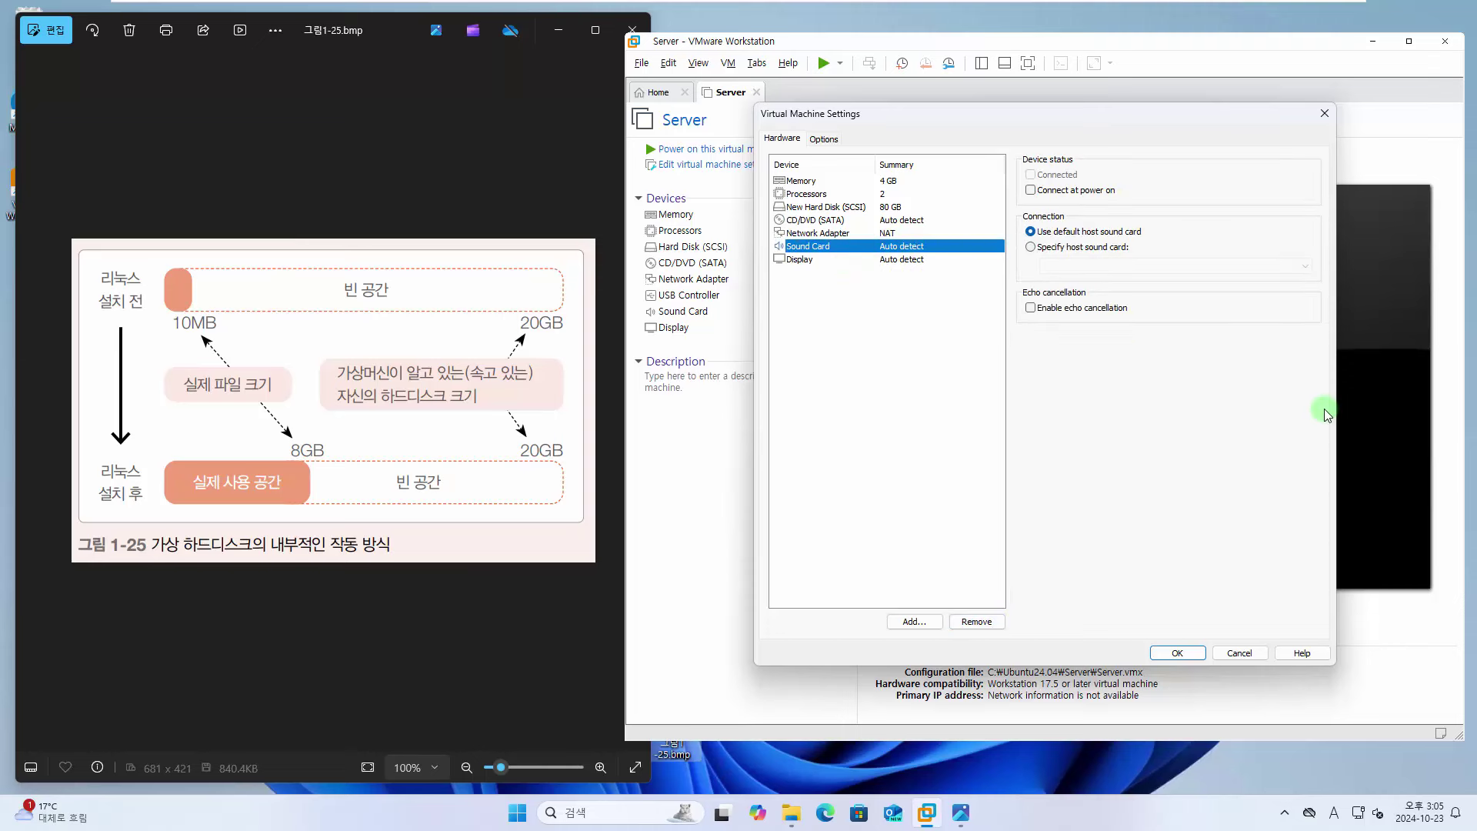
{"action": "left_click", "coordinate": [976, 621]}
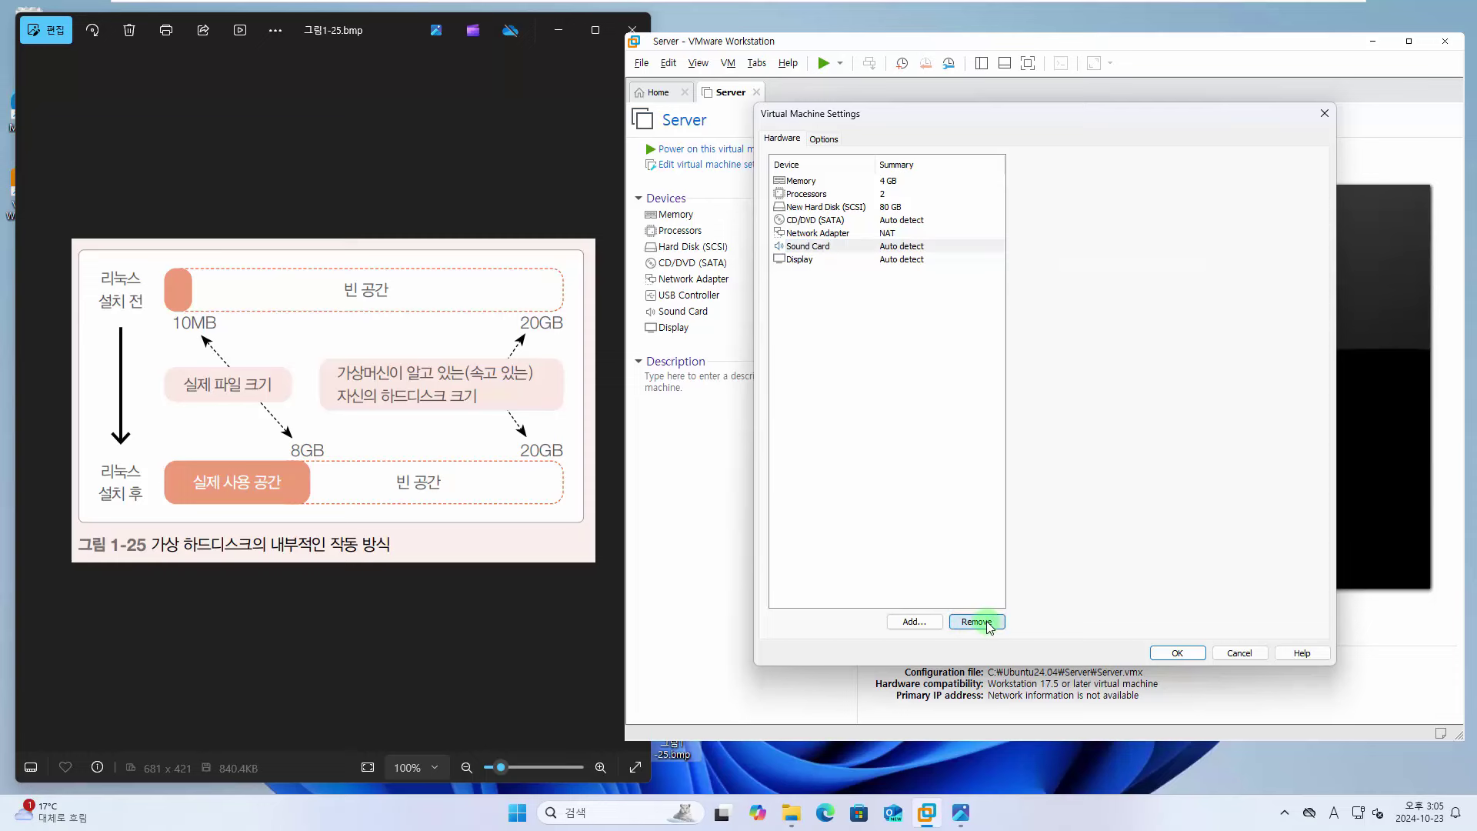
Step: Review the settings of the remaining devices, including display, processors, hard disk, CD/DVD and memory
{"action": "left_click", "coordinate": [851, 247]}
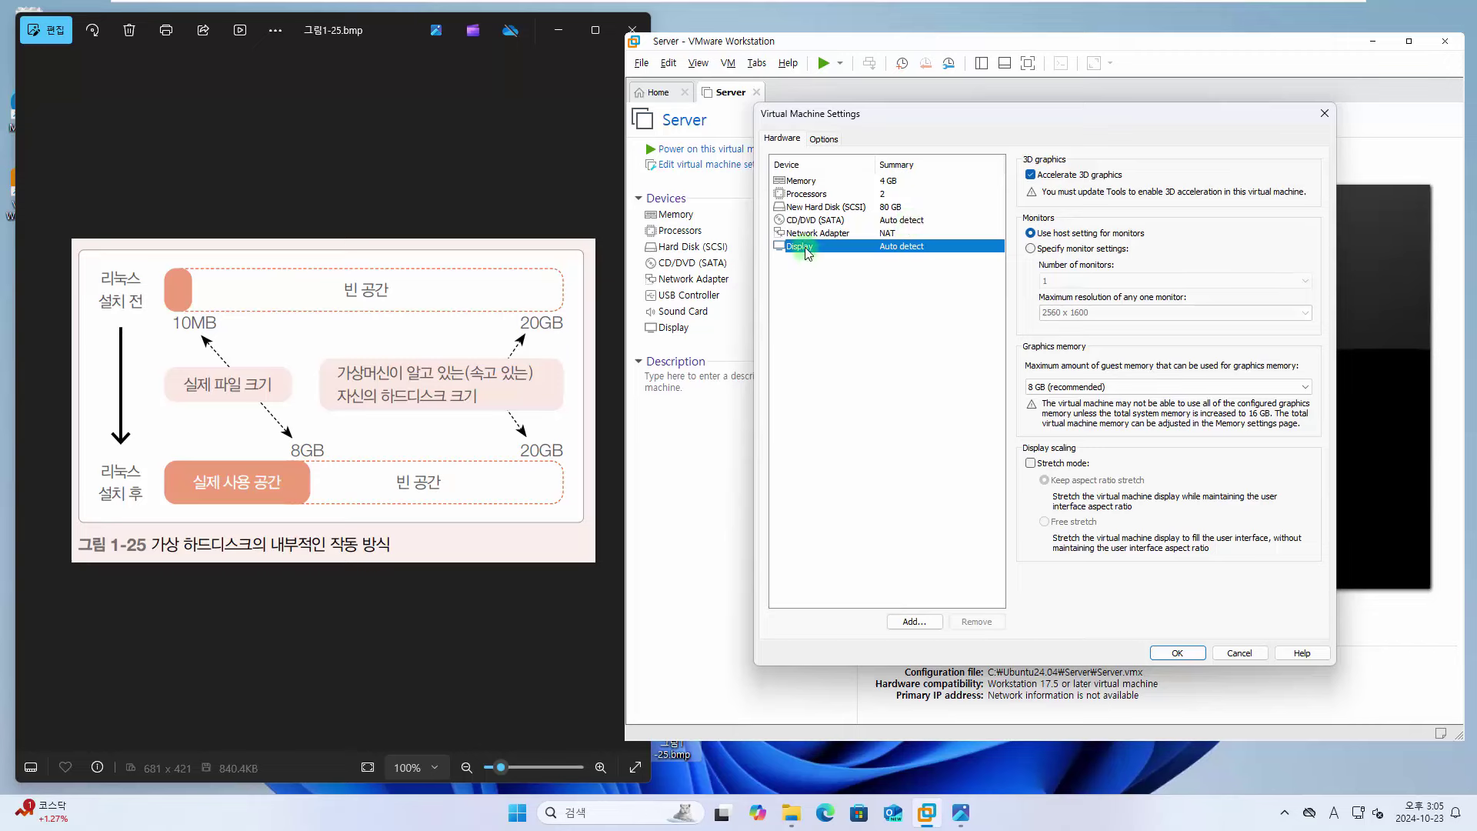
{"action": "left_click", "coordinate": [801, 182]}
{"action": "left_click", "coordinate": [805, 194]}
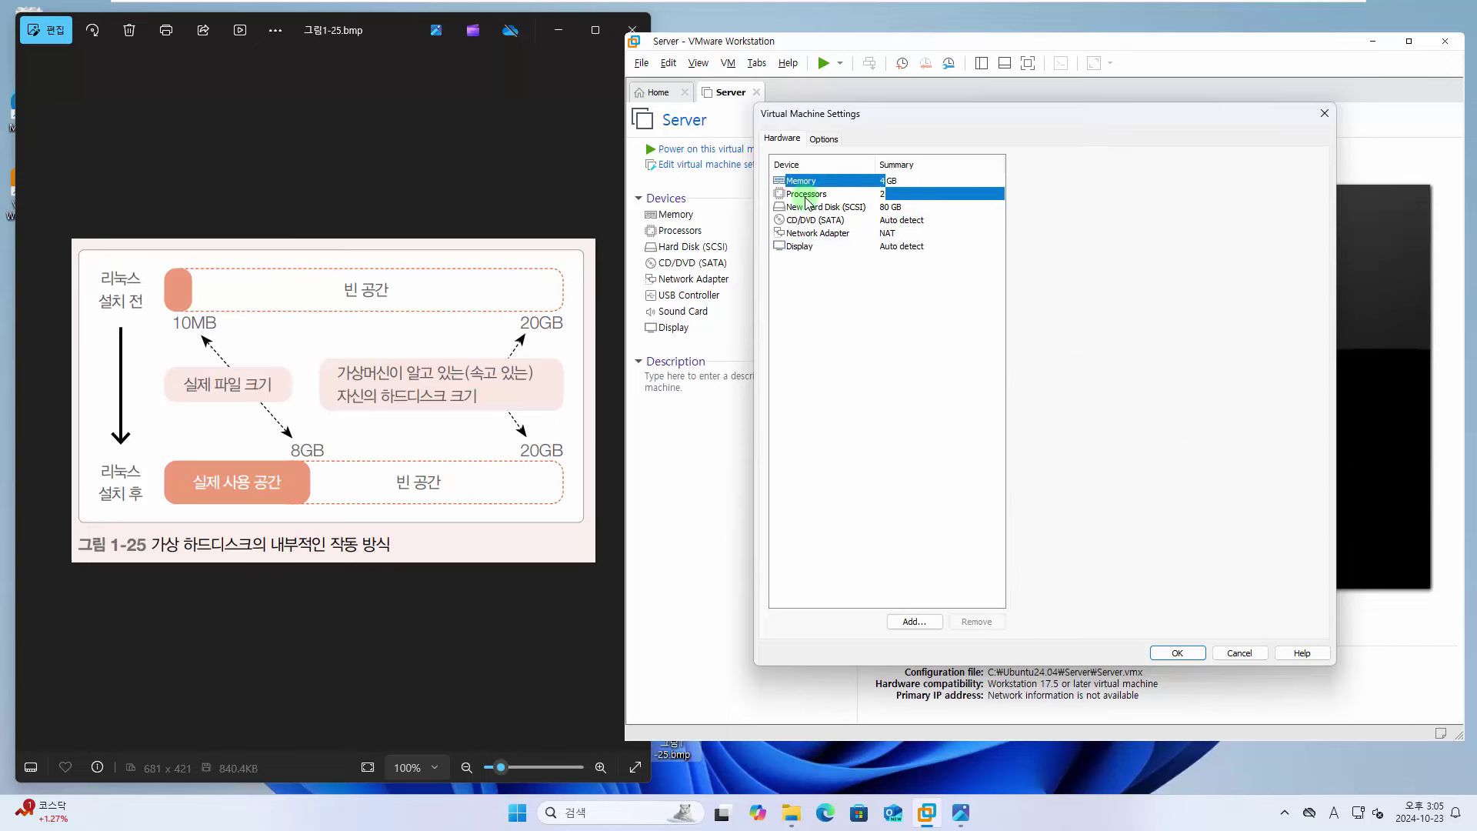
{"action": "left_click", "coordinate": [806, 208]}
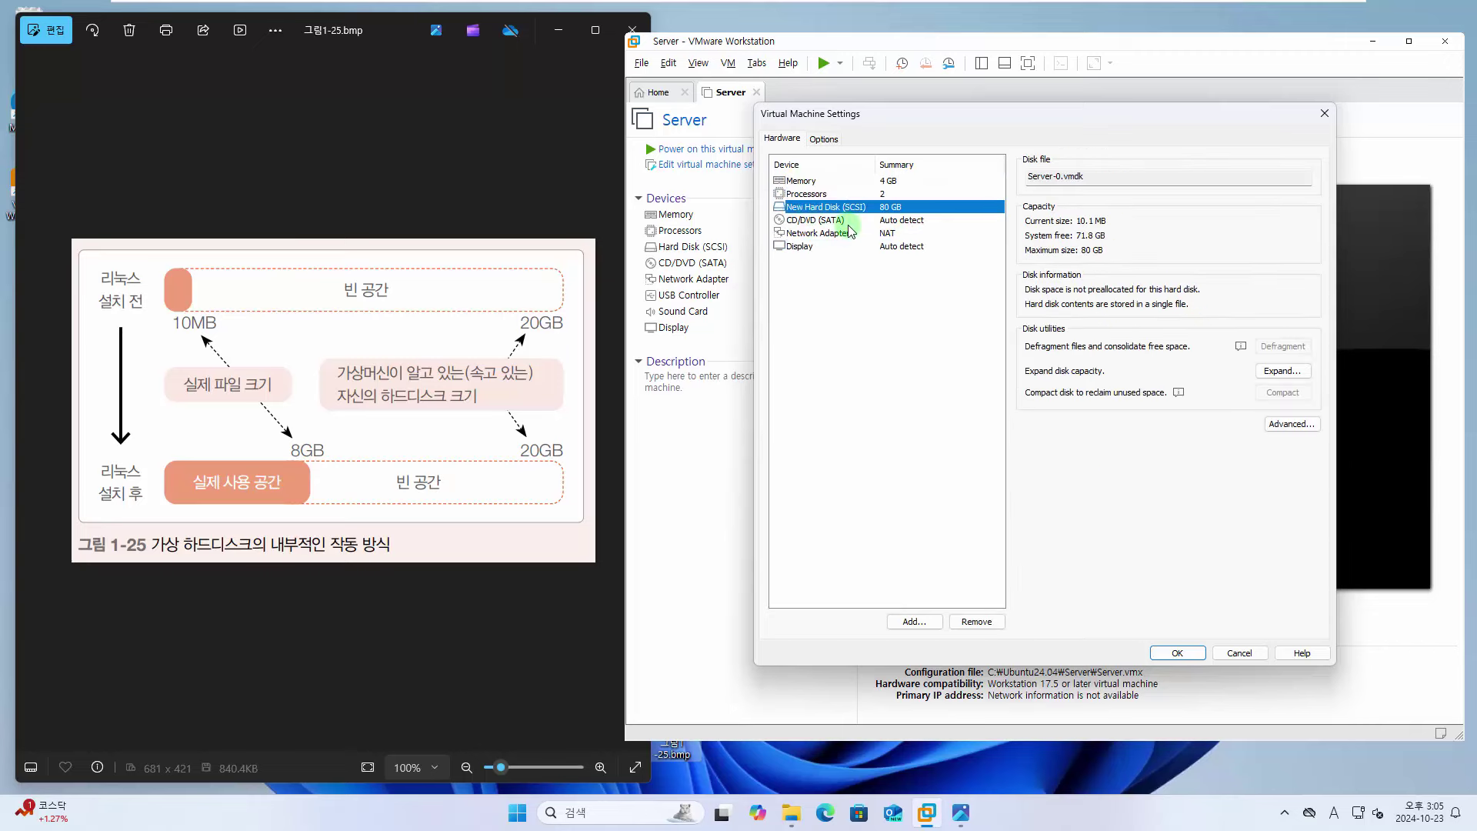
{"action": "left_click", "coordinate": [844, 220]}
{"action": "left_click", "coordinate": [847, 246]}
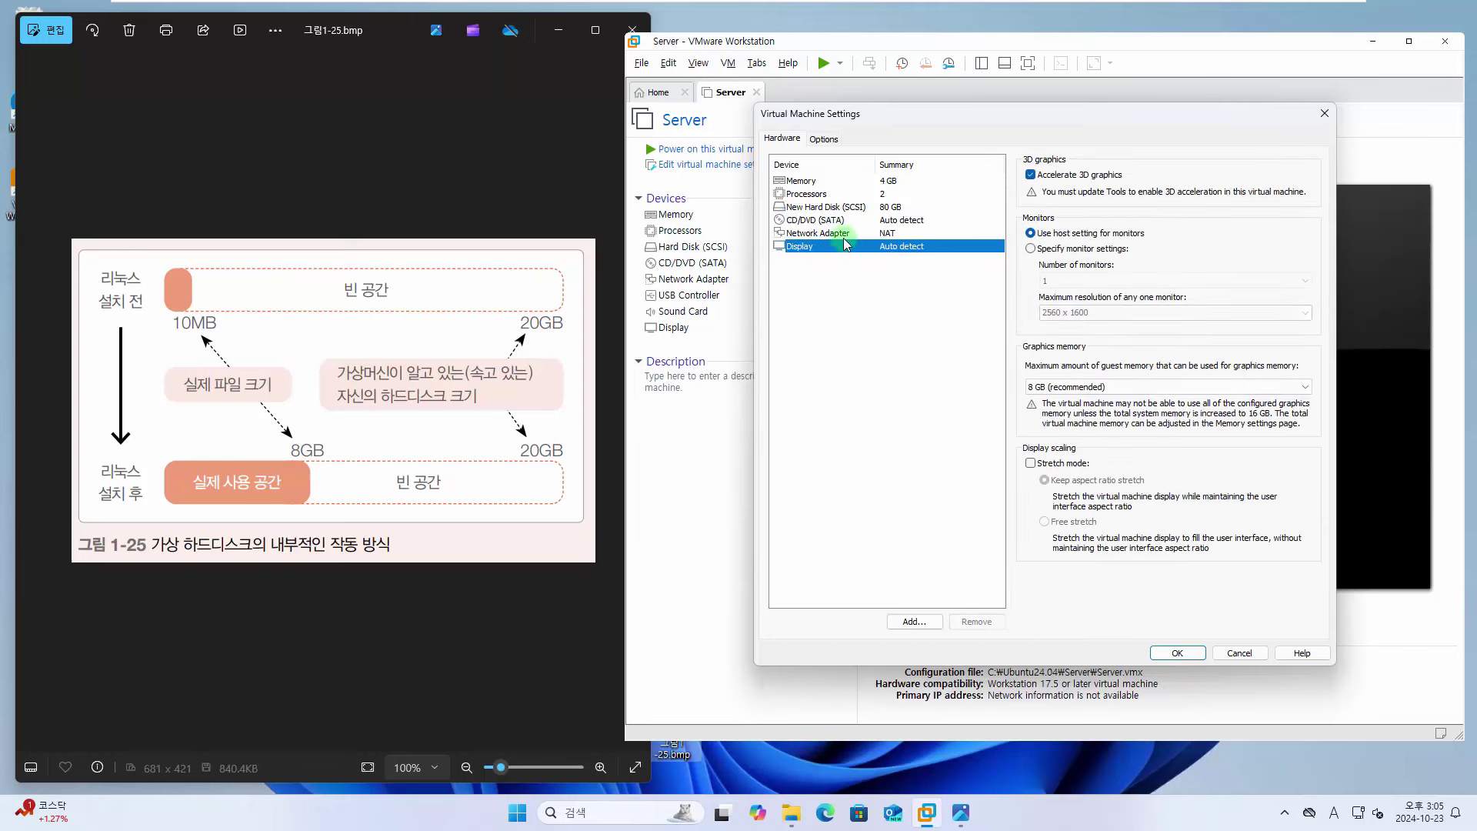
{"action": "left_click", "coordinate": [892, 329]}
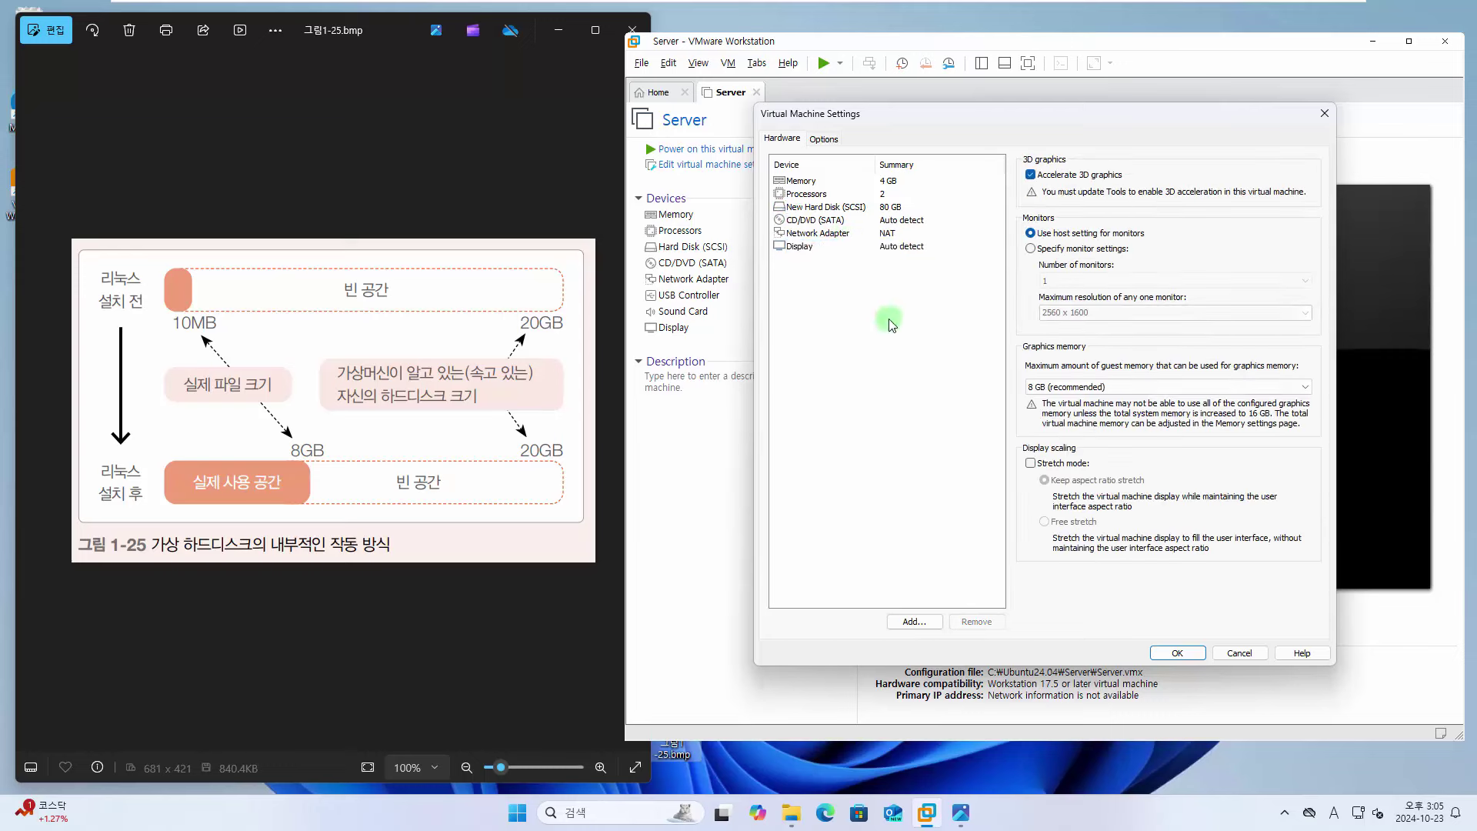
{"action": "left_click", "coordinate": [865, 183]}
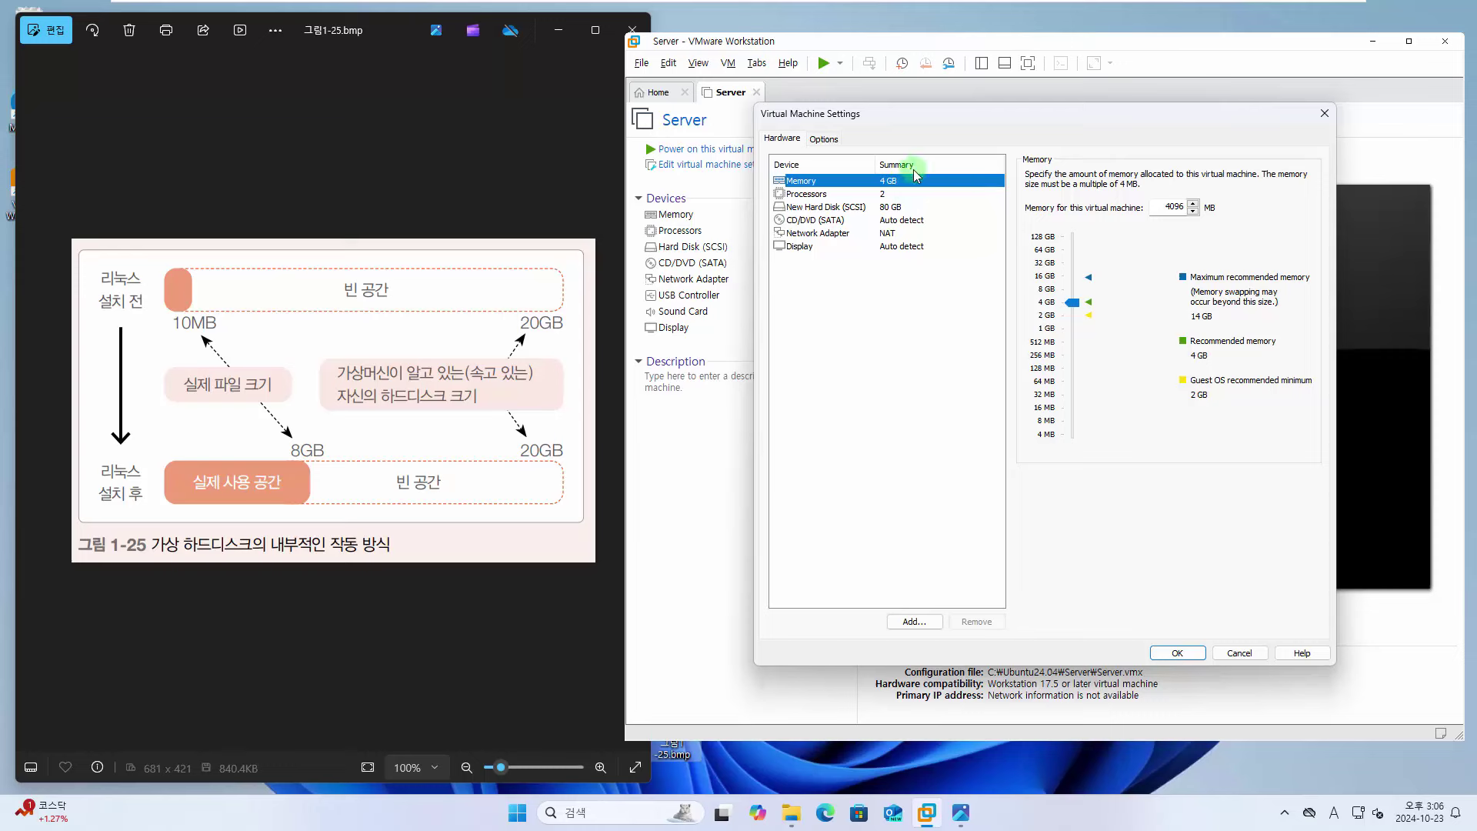
Step: Set the number of processors to 2 after trying 16, and save the virtual machine's hardware settings
{"action": "left_click", "coordinate": [883, 196]}
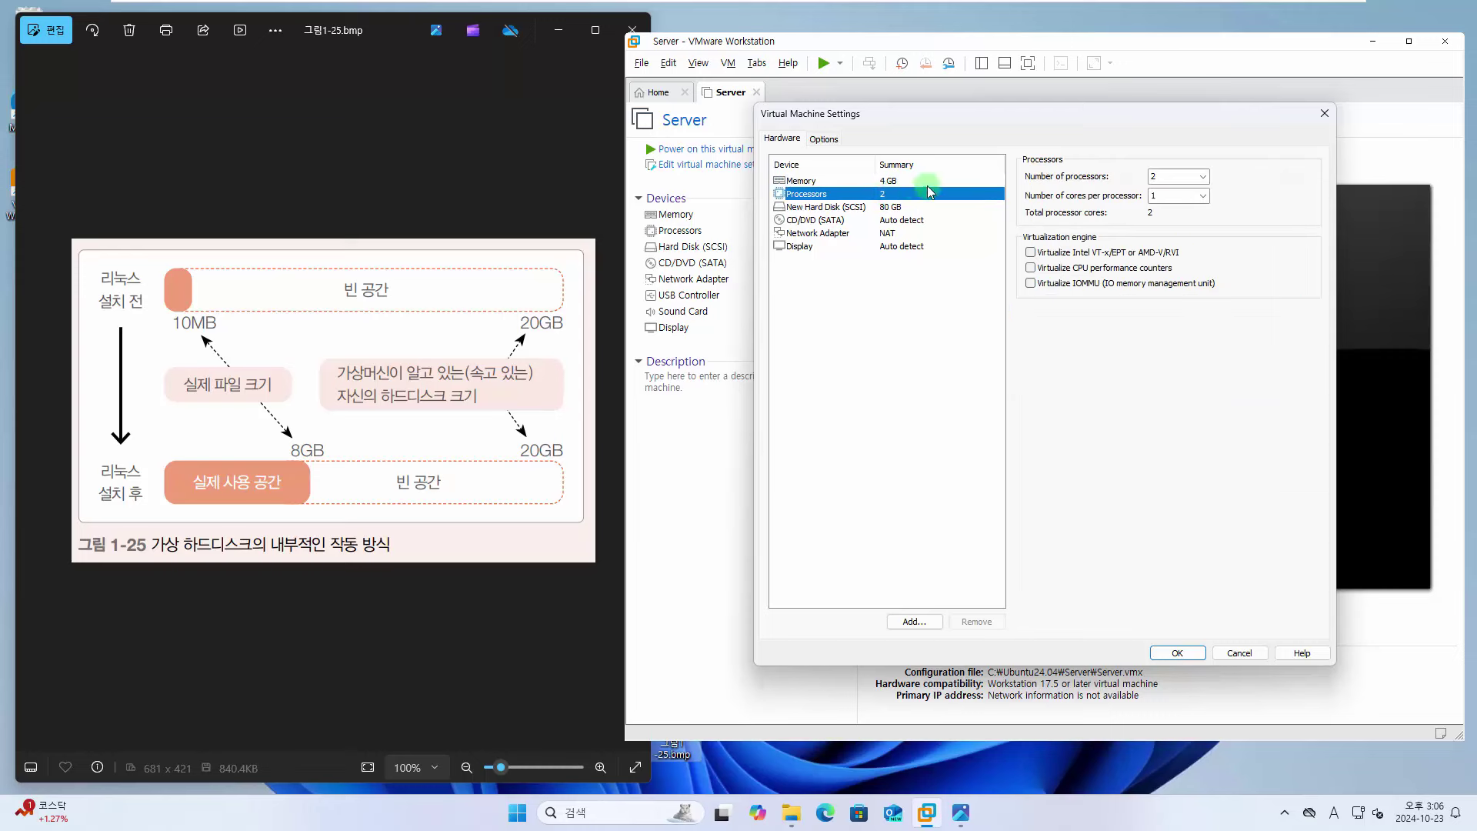
{"action": "left_click", "coordinate": [1204, 176]}
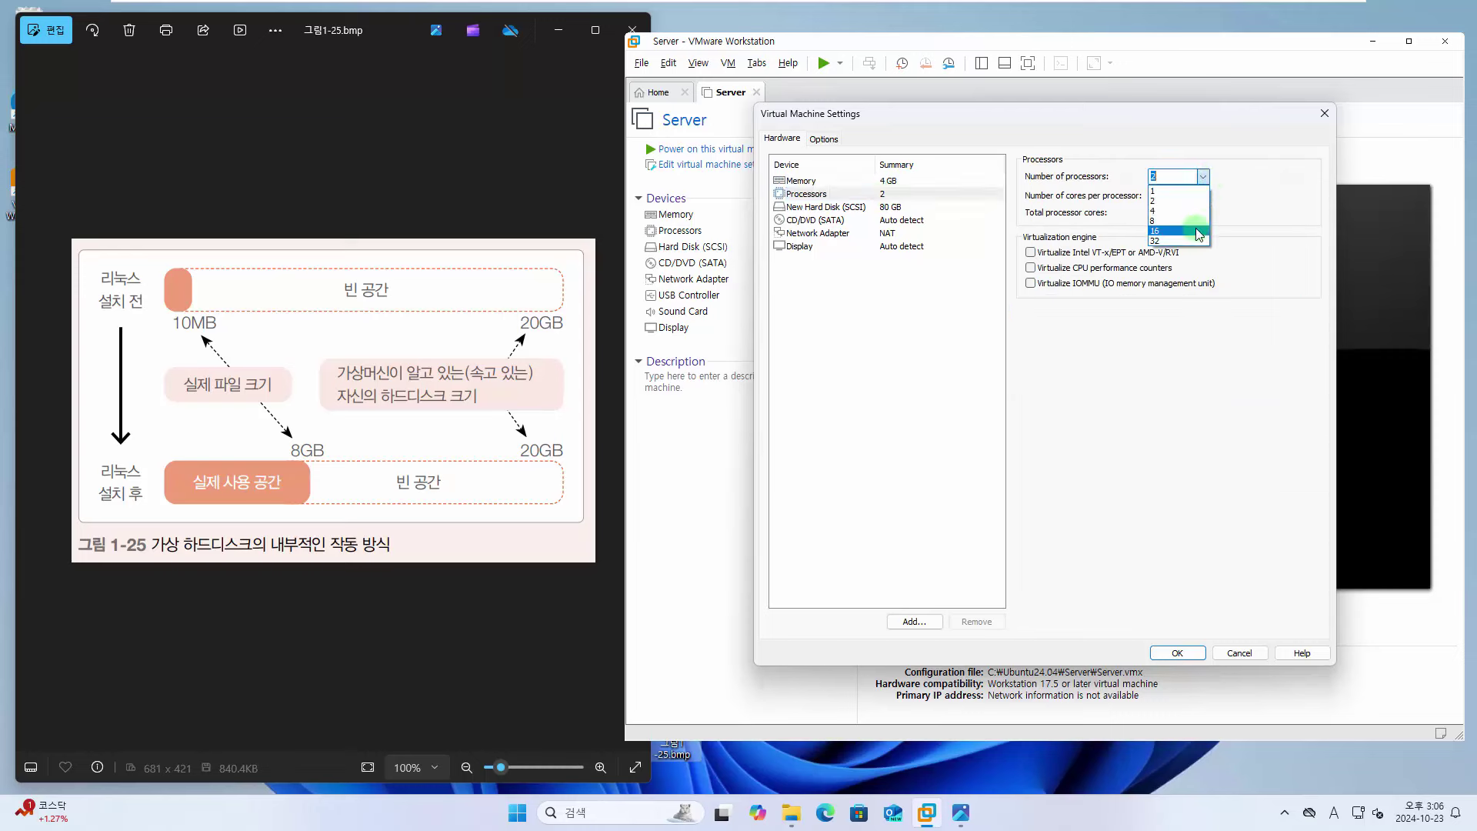
{"action": "left_click", "coordinate": [1199, 230]}
{"action": "left_click", "coordinate": [1204, 176]}
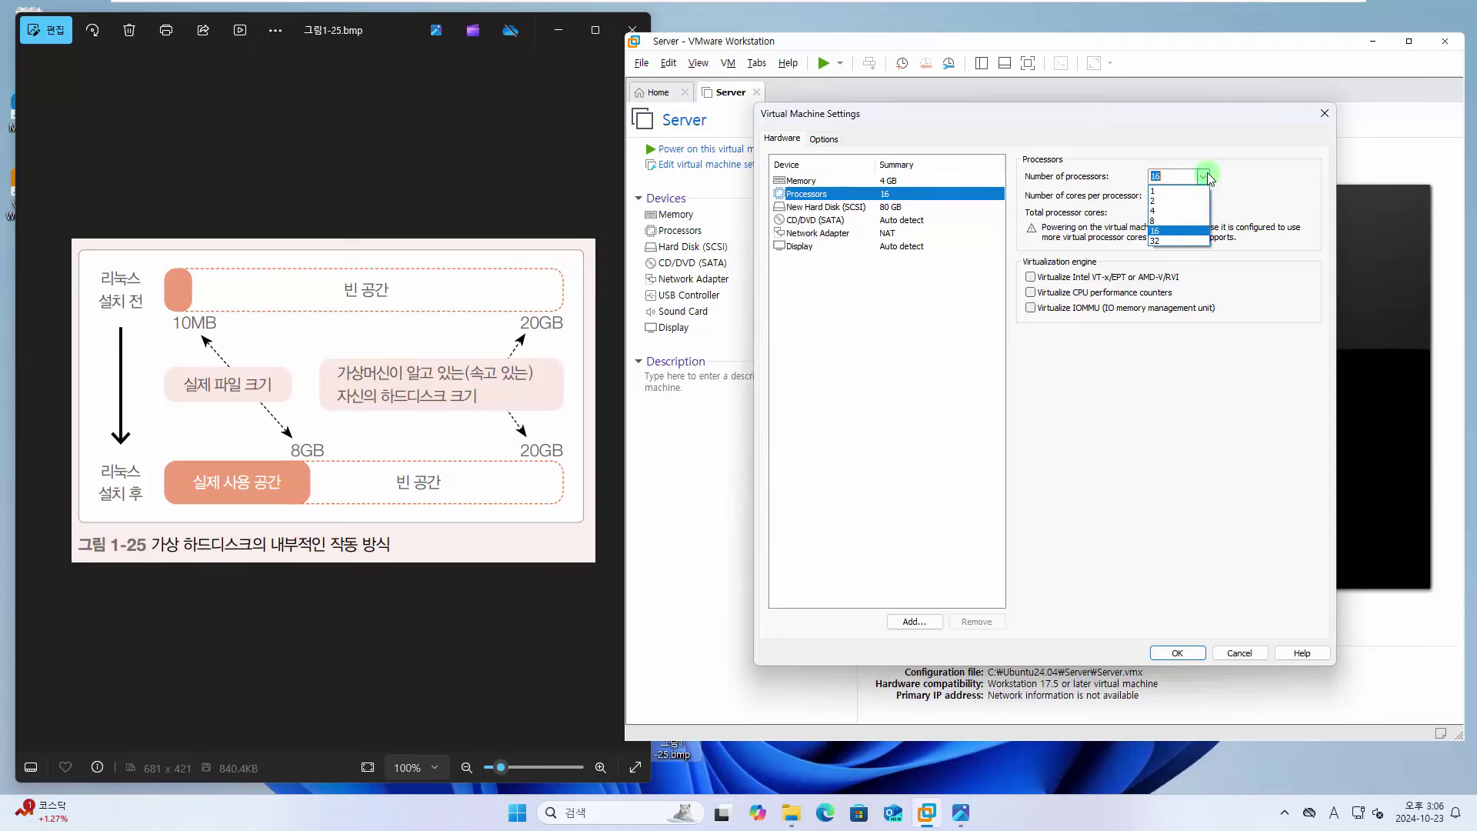
{"action": "left_click", "coordinate": [1197, 201]}
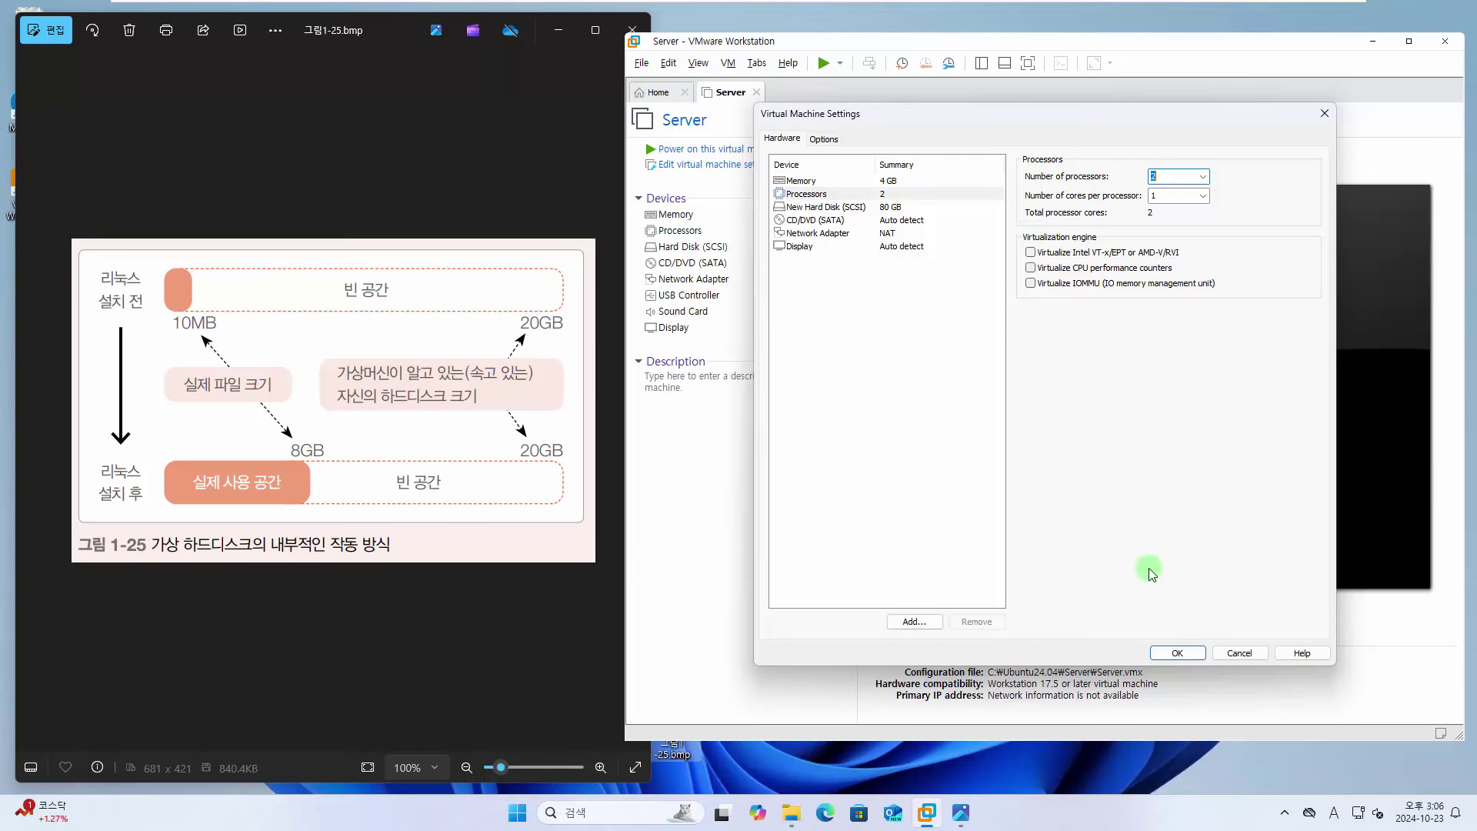
{"action": "left_click", "coordinate": [1179, 655]}
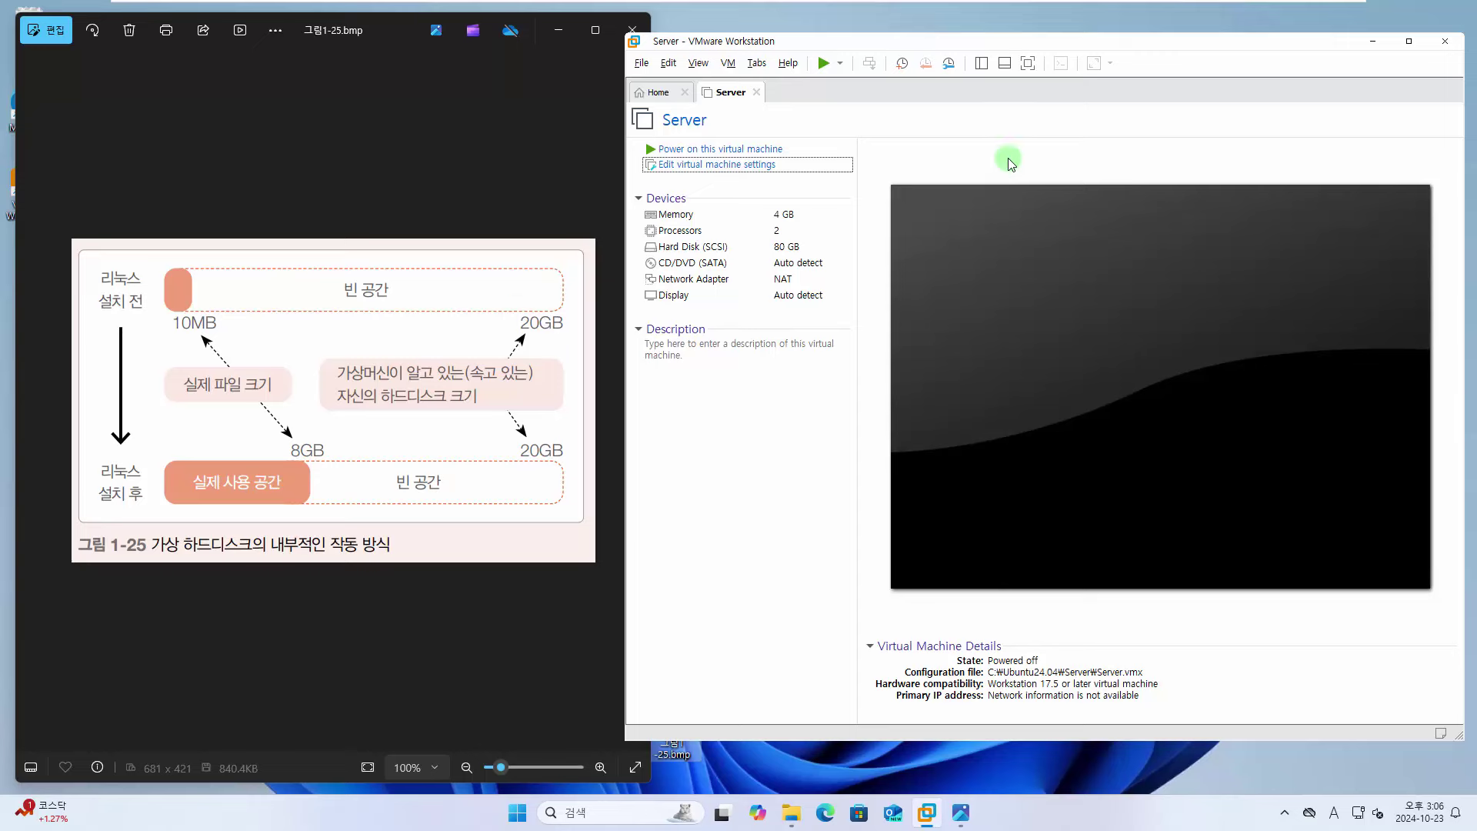
Step: Display the network diagram 그림1-3.bmp in the image viewer and move the VMware Workstation window beside it
{"action": "left_click", "coordinate": [34, 405]}
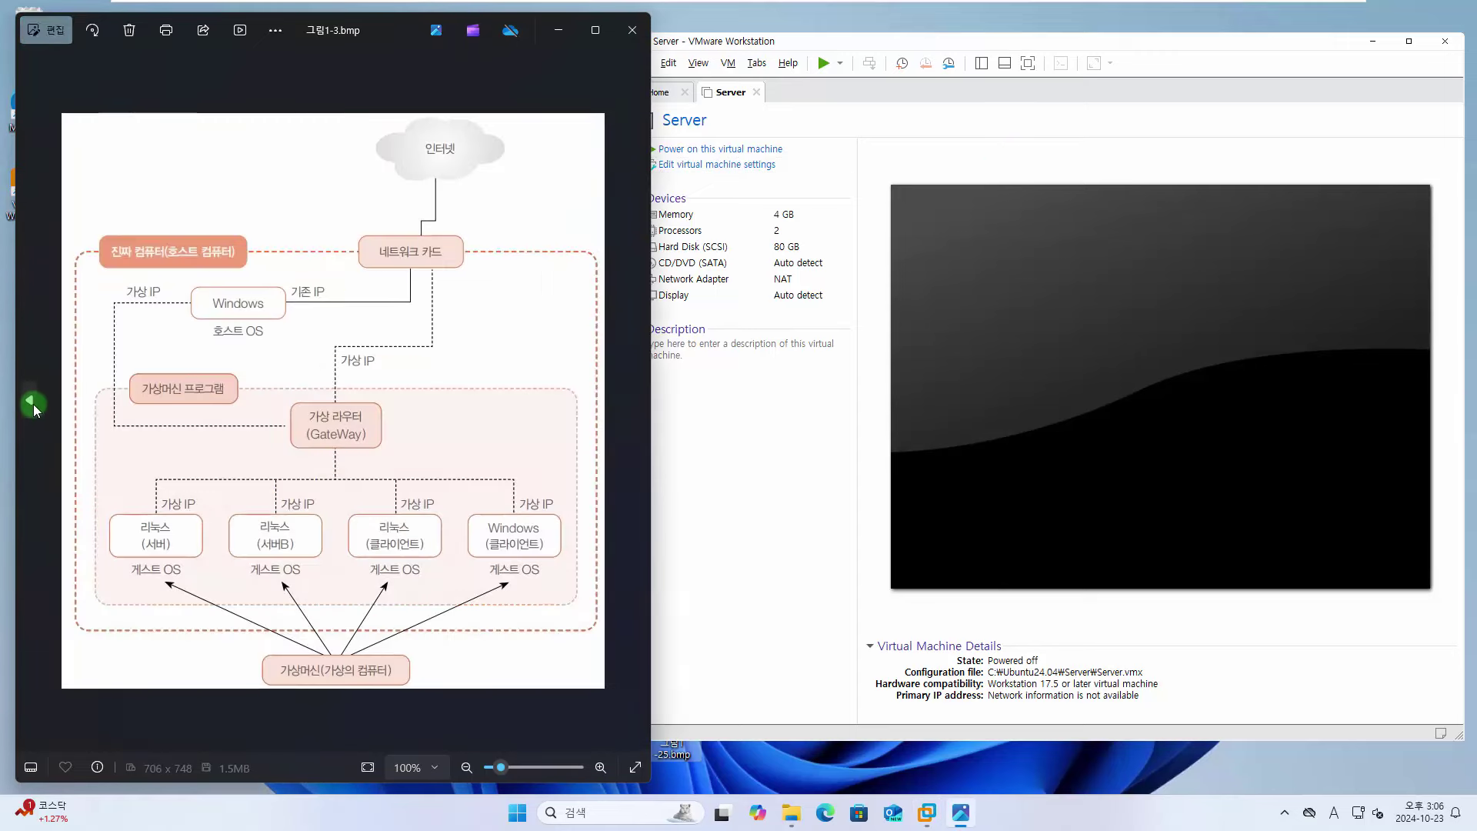
{"action": "left_click", "coordinate": [34, 404]}
{"action": "left_click", "coordinate": [634, 408]}
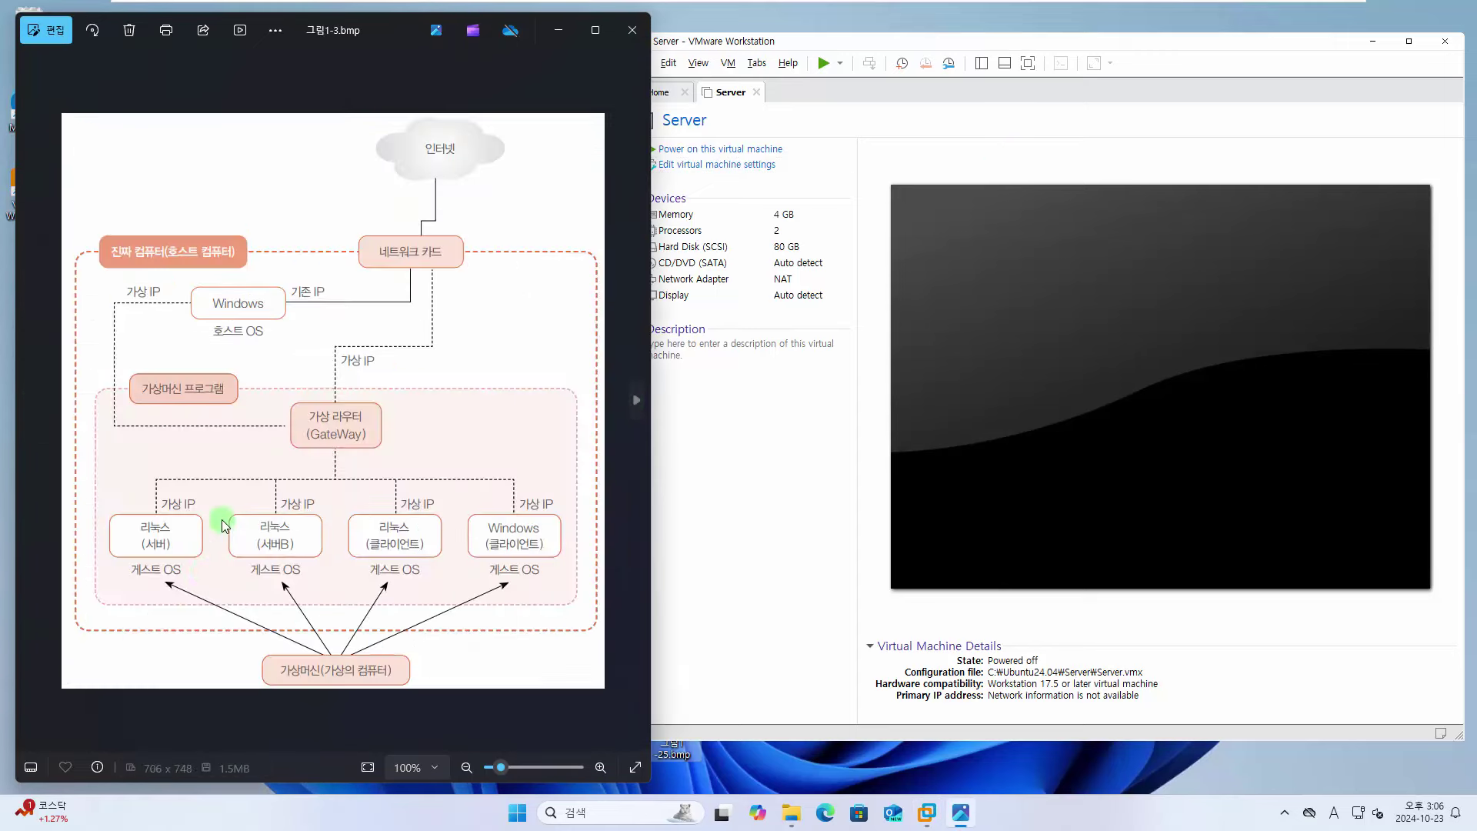
{"action": "left_click", "coordinate": [822, 464]}
{"action": "left_click_drag", "start_coordinate": [937, 46], "coordinate": [962, 47]}
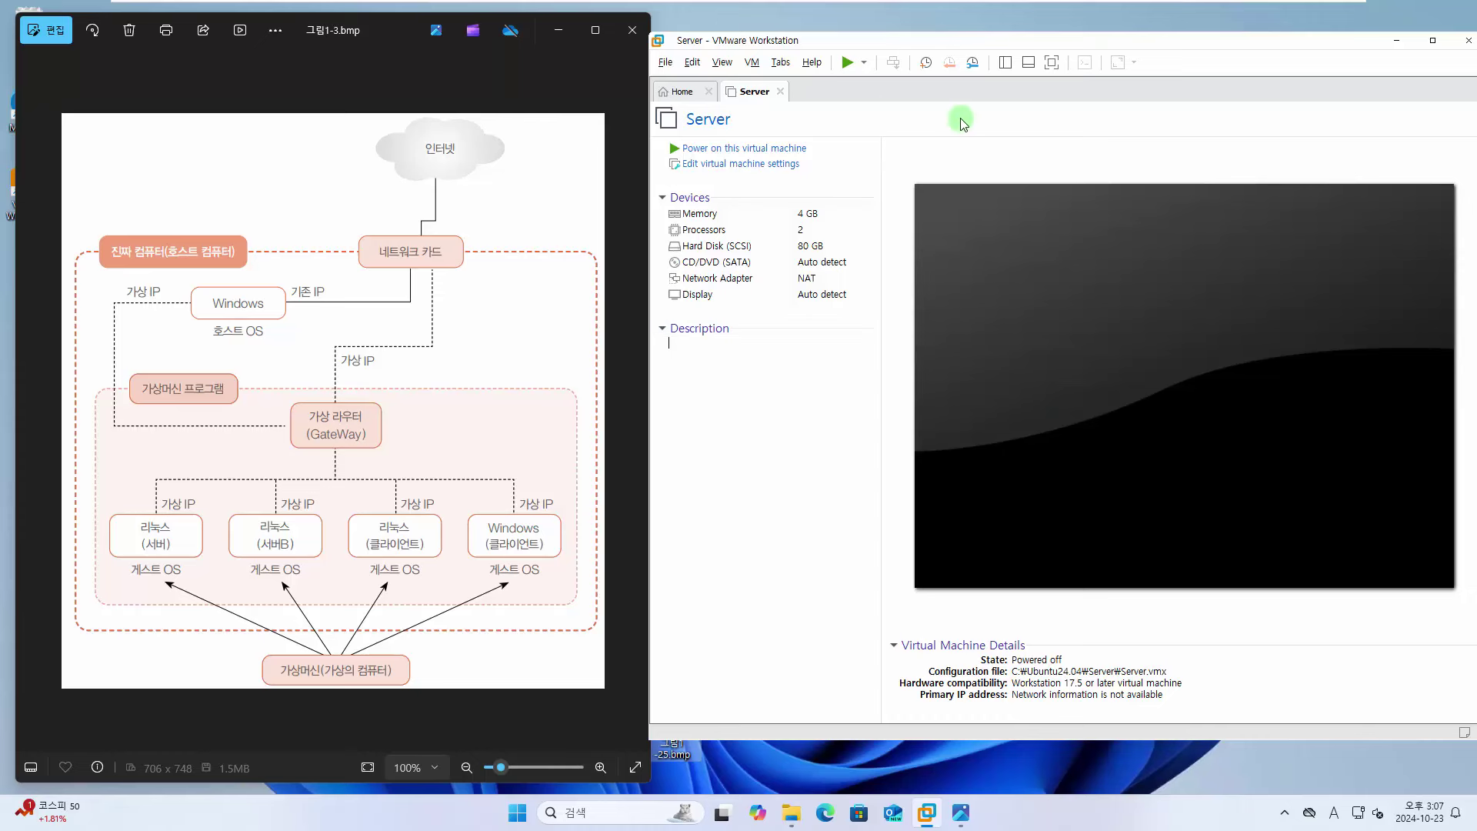
Step: Close the Server virtual machine and reopen it from C:\Ubuntu24.04\Server\Server.vmx
{"action": "left_click", "coordinate": [780, 91]}
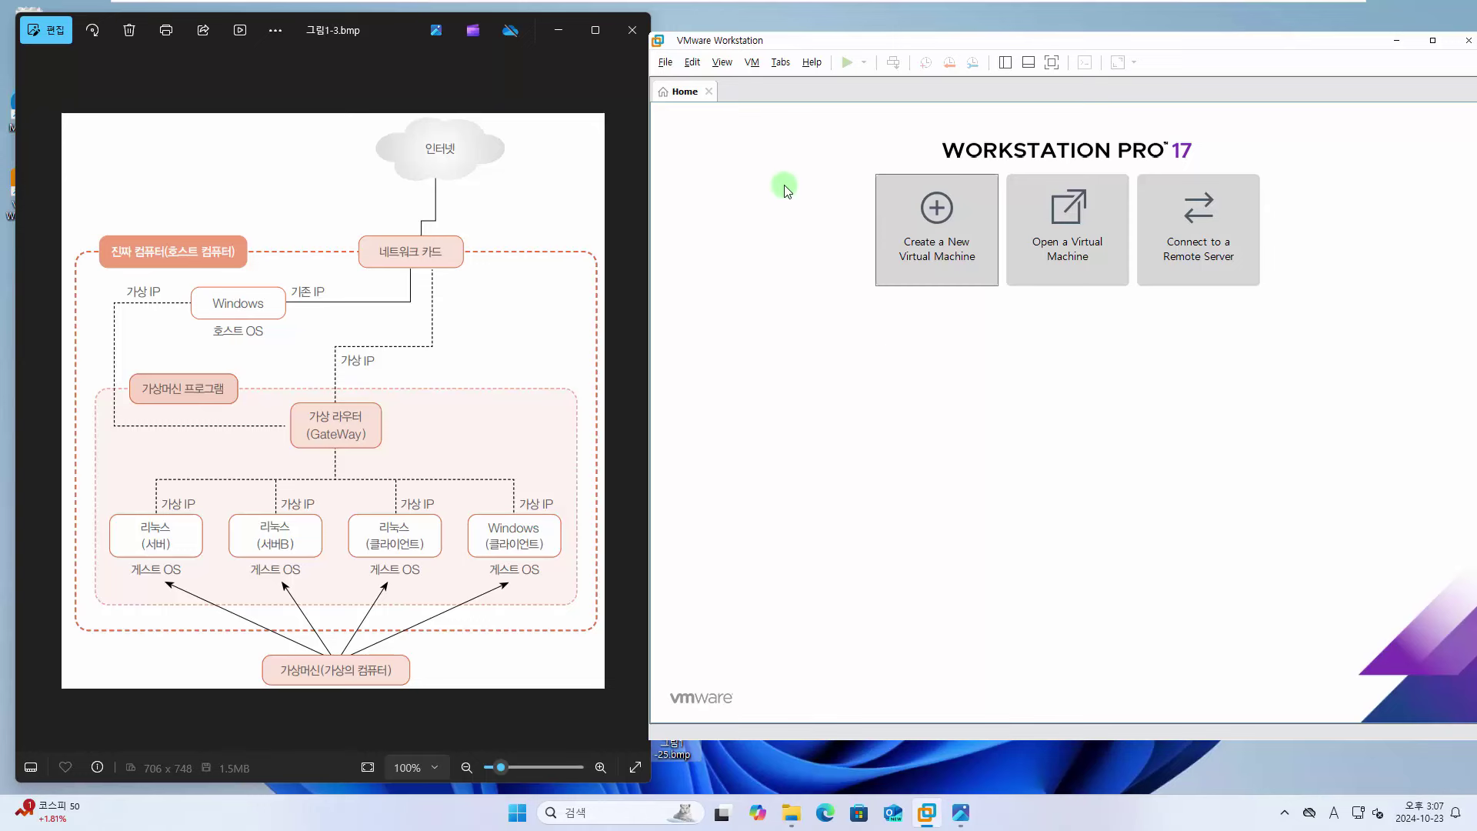
{"action": "left_click", "coordinate": [1086, 249]}
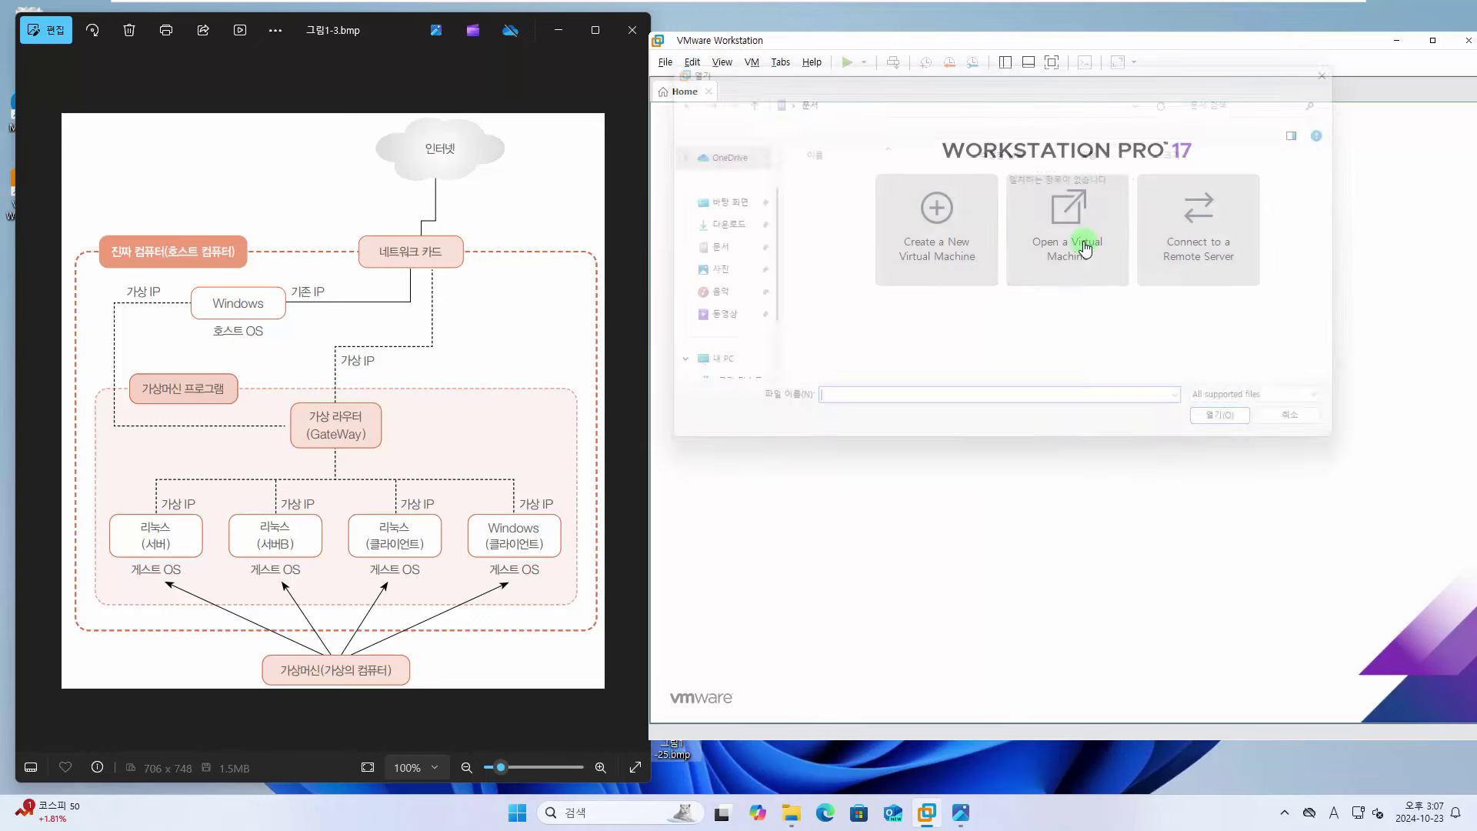
{"action": "scroll", "coordinate": [729, 319], "scroll_direction": "down", "scroll_amount": 1}
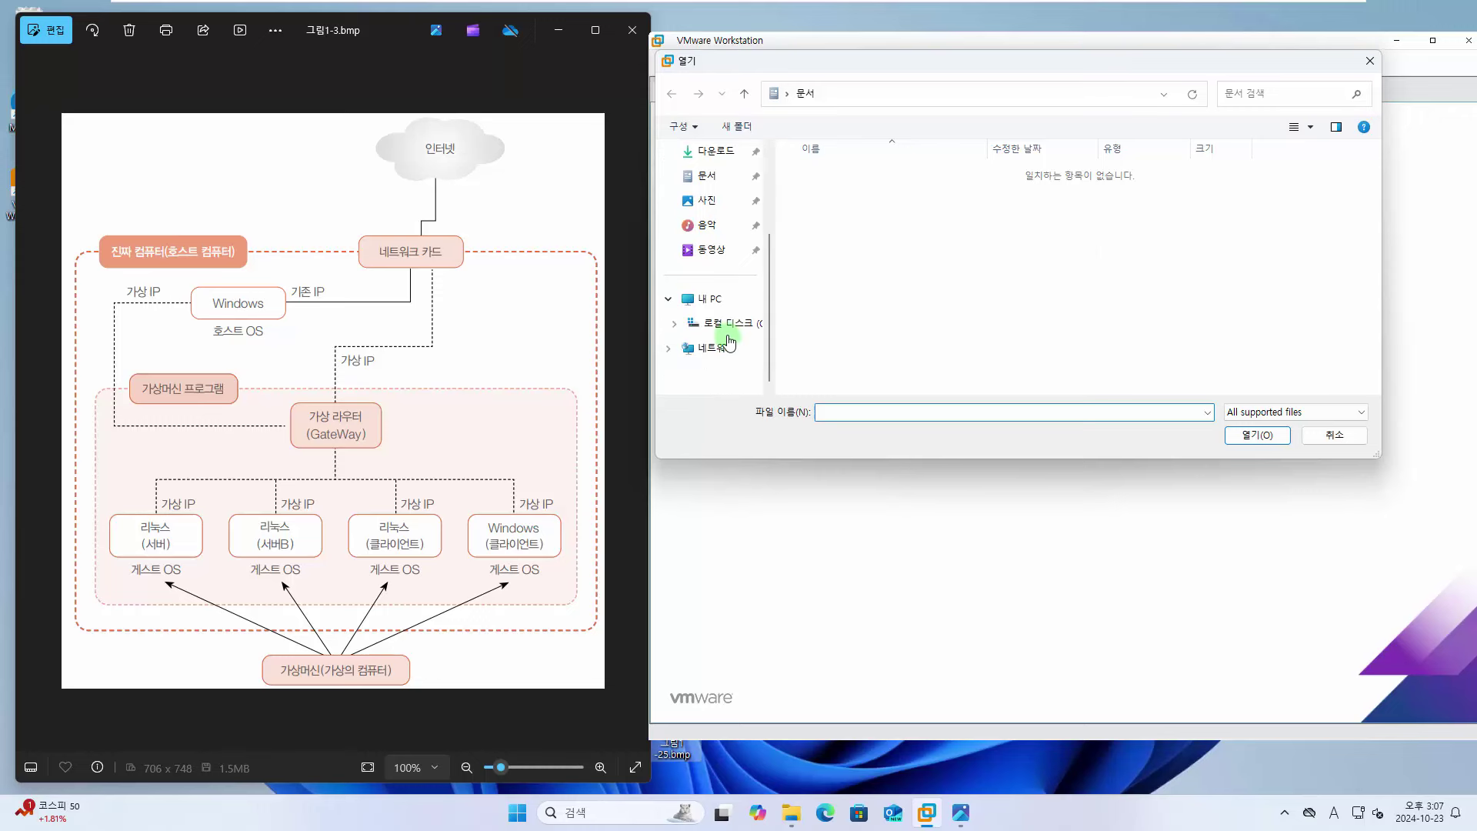
{"action": "left_click", "coordinate": [729, 334]}
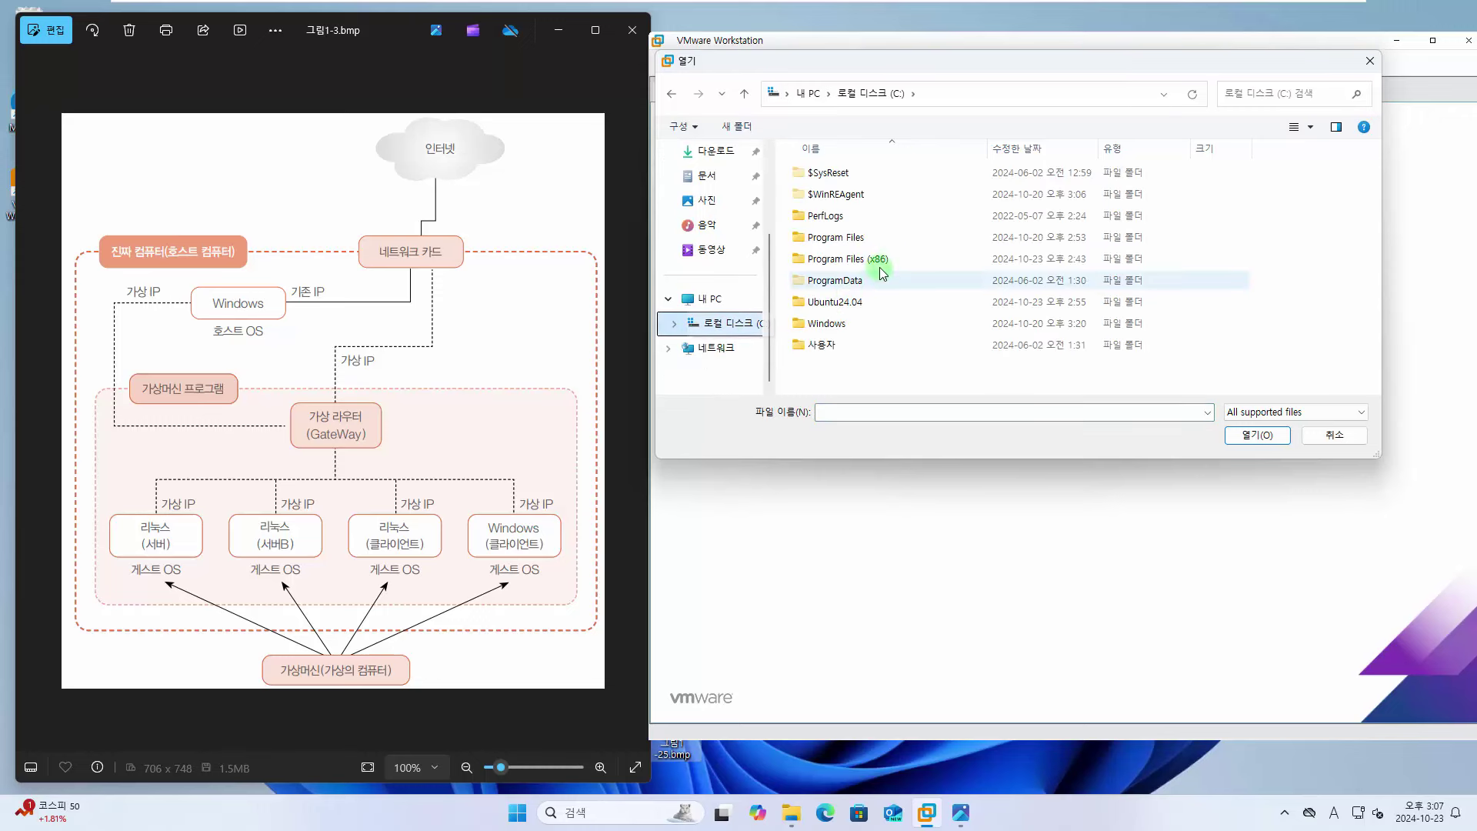
{"action": "left_click", "coordinate": [839, 302]}
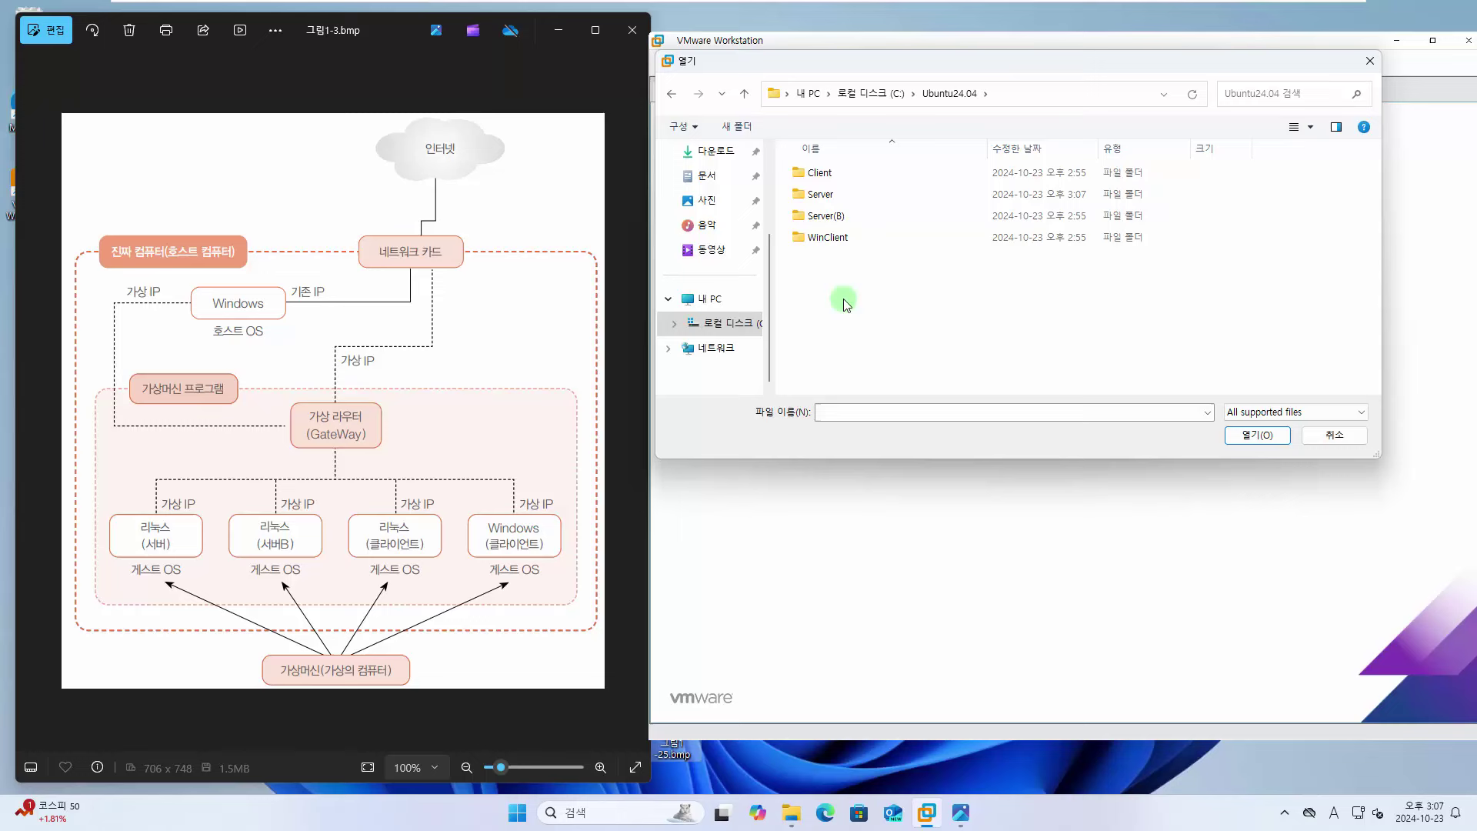
{"action": "double_click", "coordinate": [822, 194]}
{"action": "left_click", "coordinate": [844, 173]}
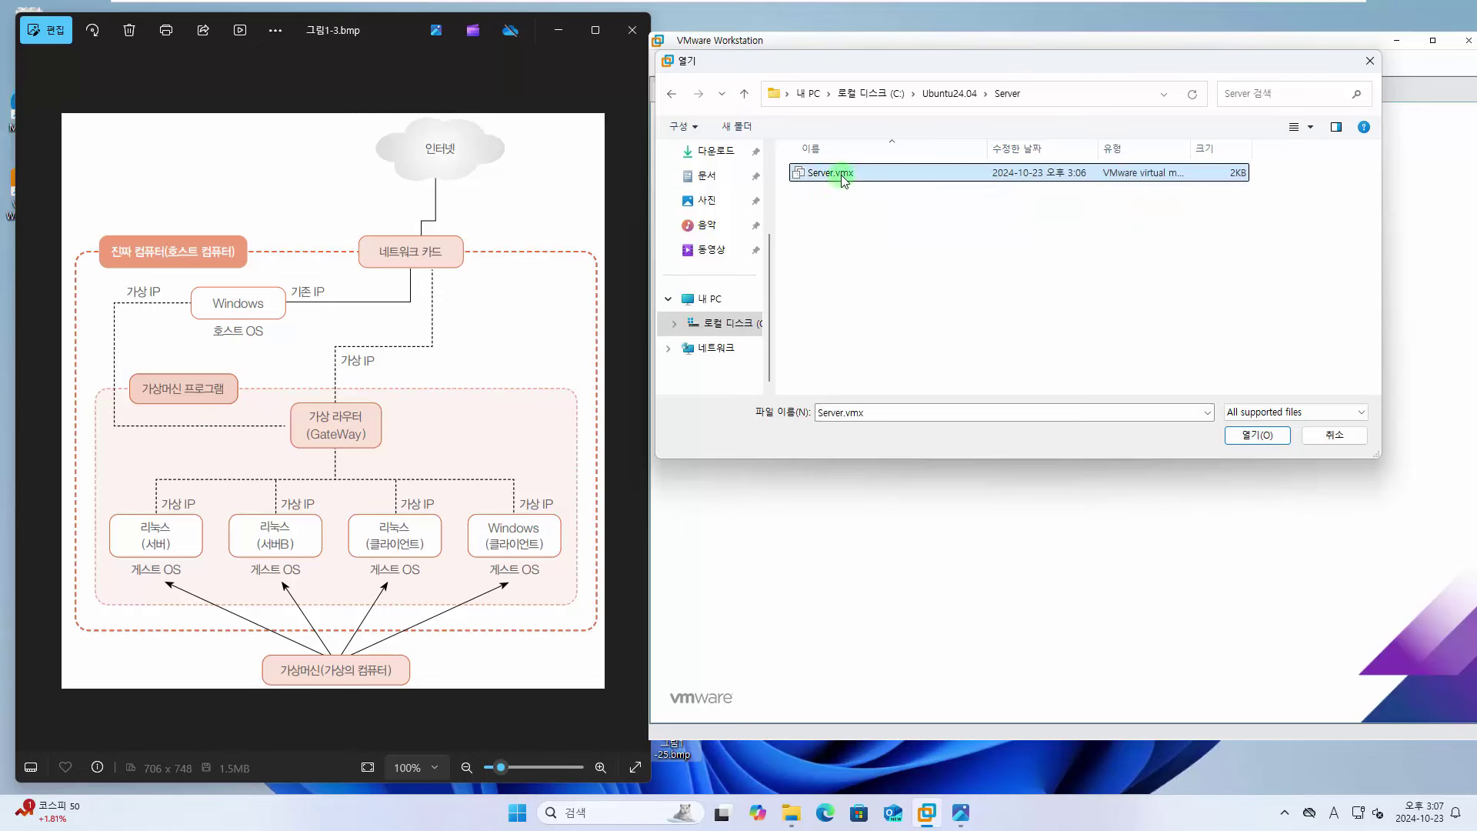
{"action": "left_click", "coordinate": [1250, 436]}
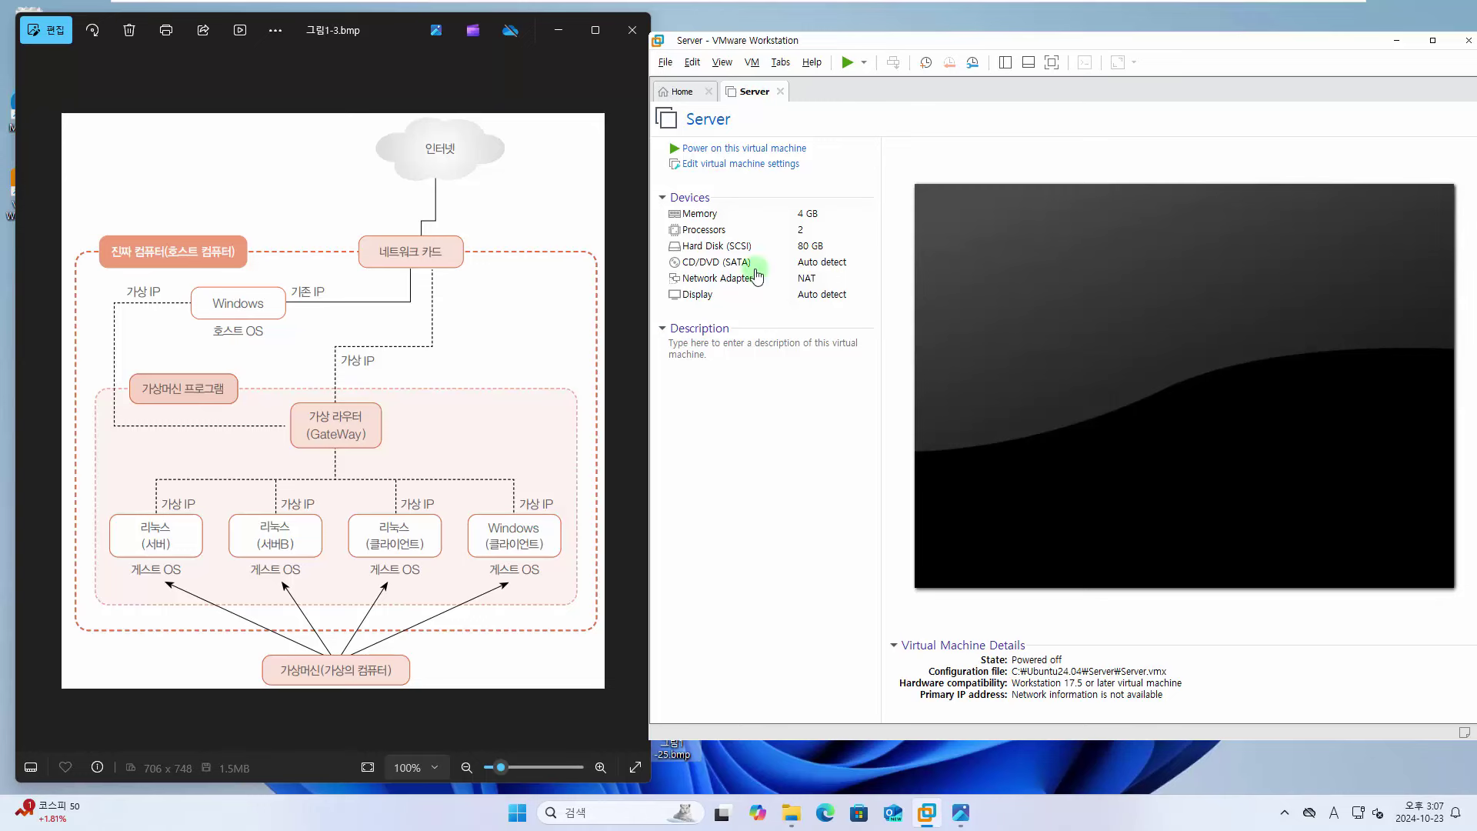
Step: Power on the Server virtual machine
{"action": "left_click", "coordinate": [684, 93]}
{"action": "left_click", "coordinate": [750, 92]}
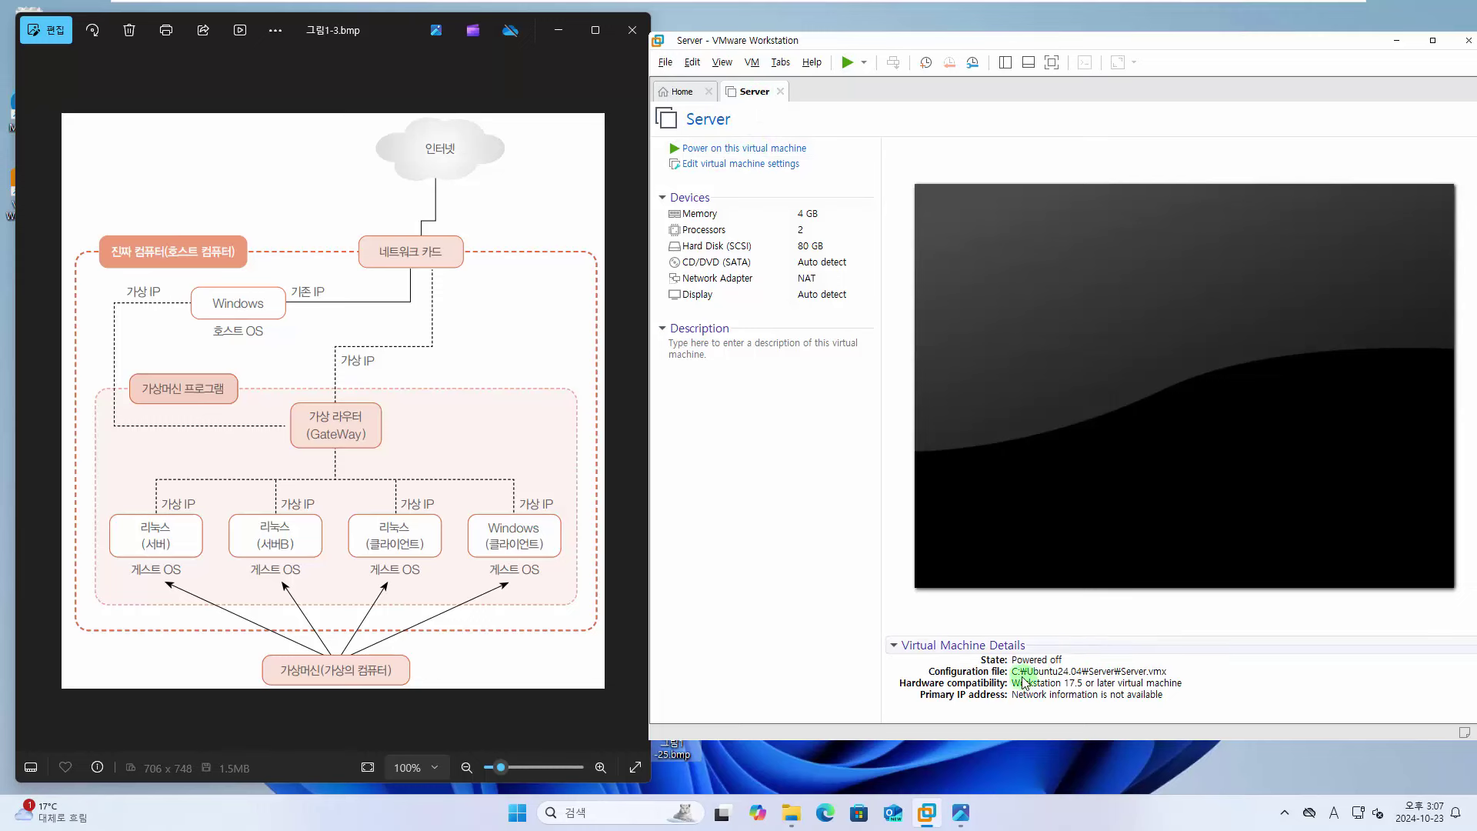
{"action": "left_click", "coordinate": [775, 153]}
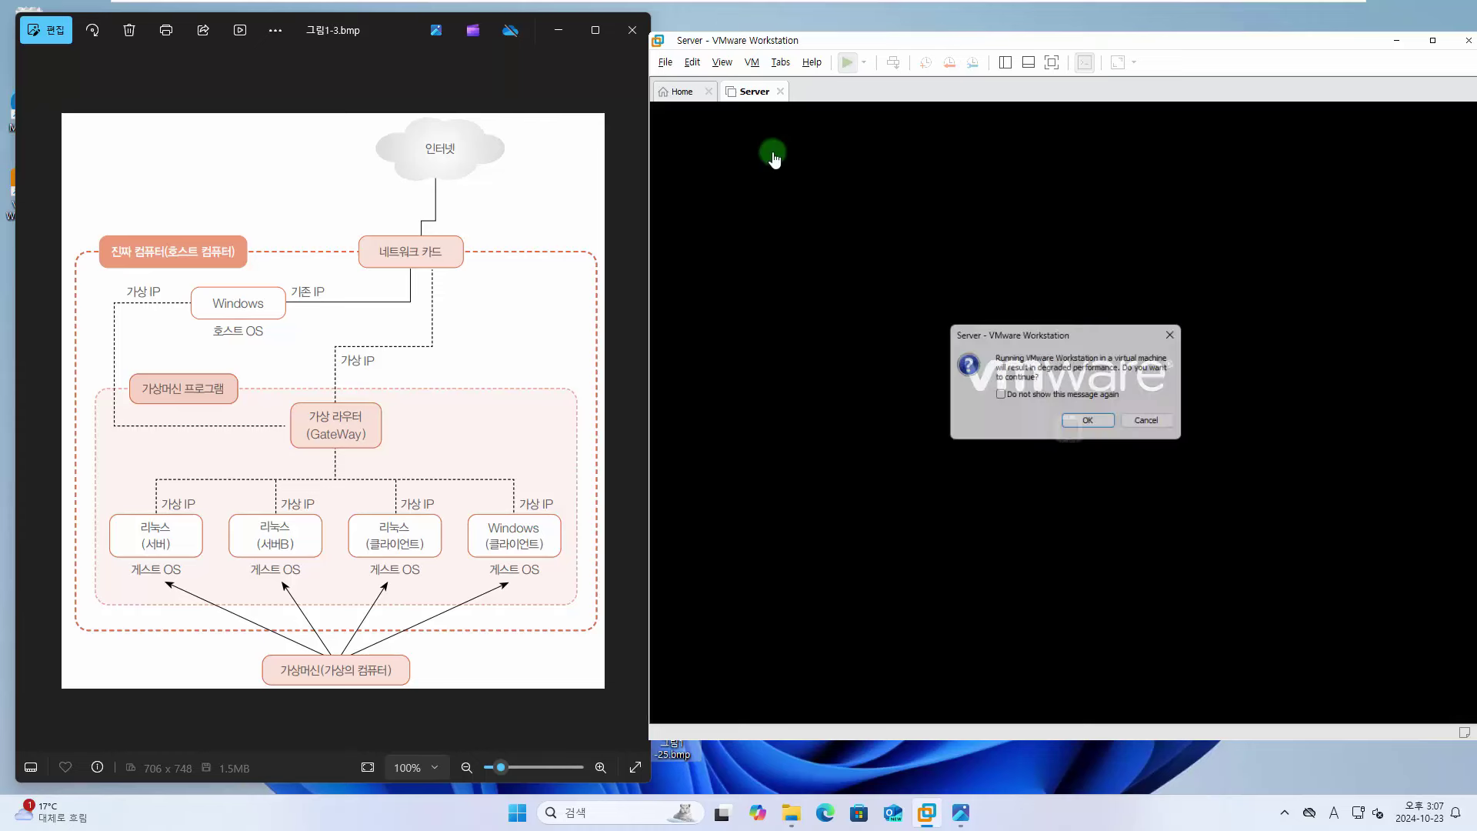
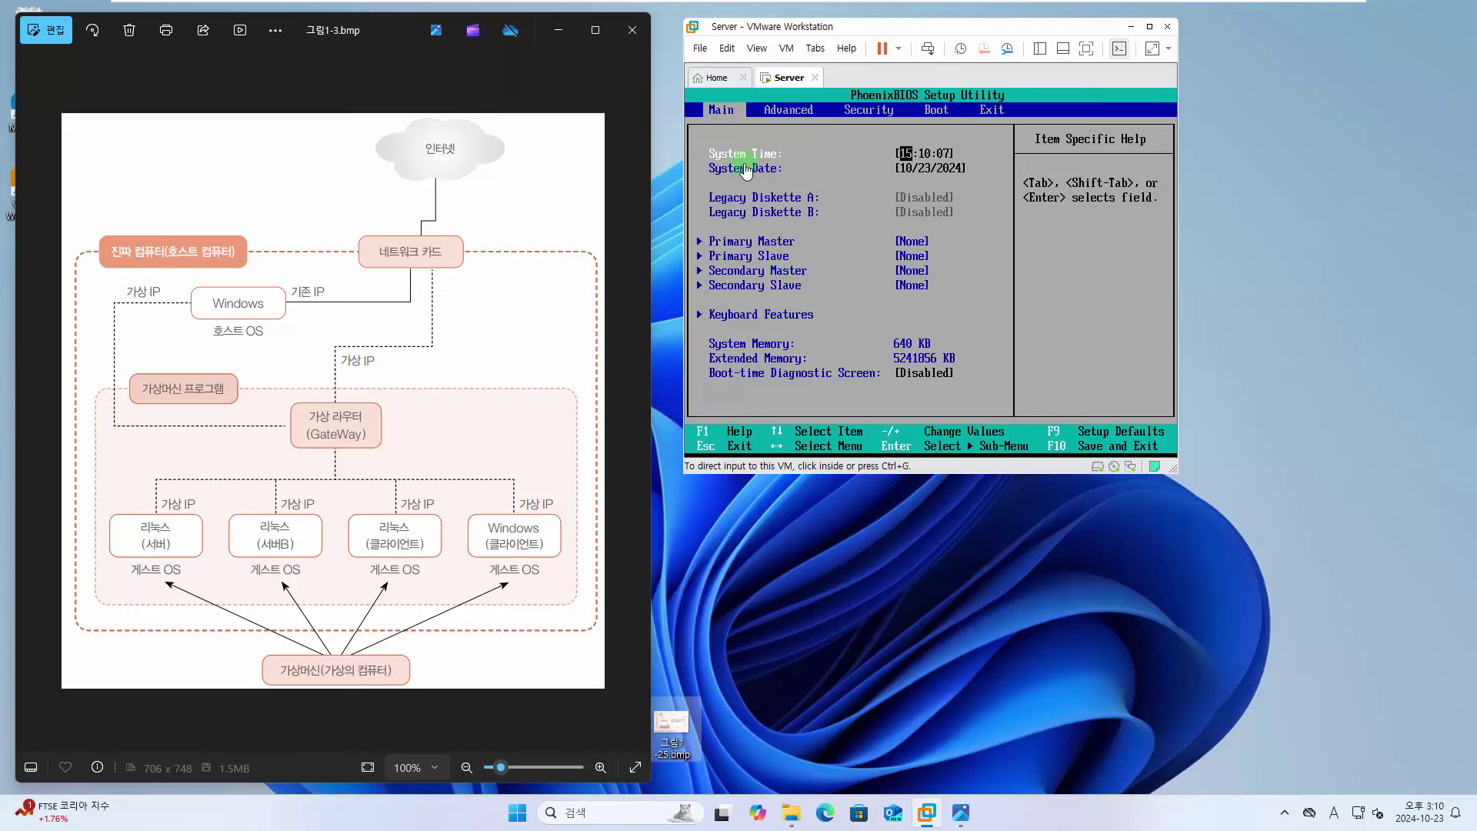
Step: Look through the Main and Boot pages of the virtual machine's BIOS setup, and return input control to the host computer
{"action": "left_click", "coordinate": [841, 177]}
{"action": "key", "text": "Right"}
{"action": "key", "text": "Right"}
{"action": "key", "text": "Right"}
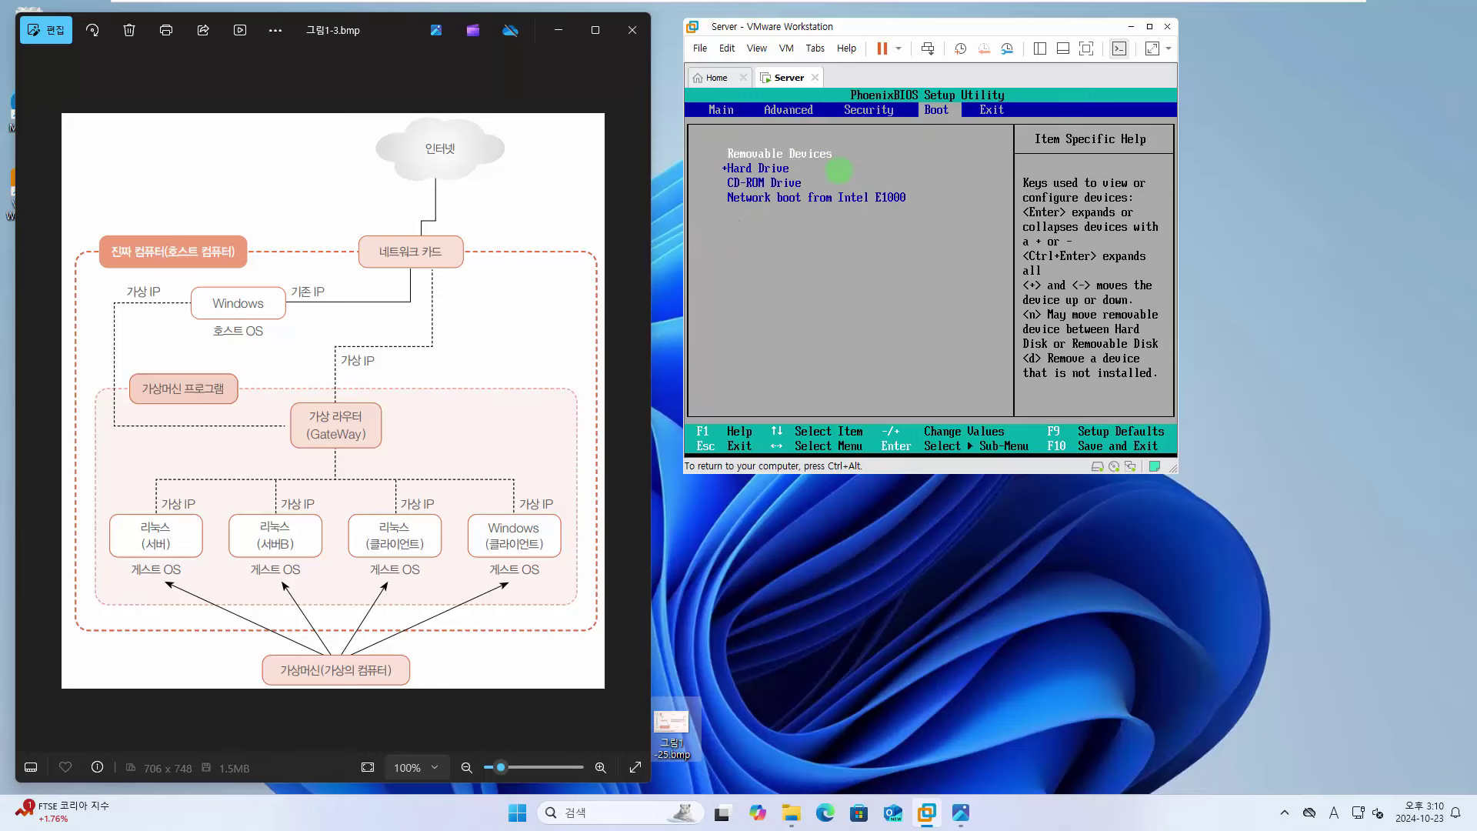
{"action": "key", "text": "Down"}
{"action": "key", "text": "Down"}
{"action": "key", "text": "Down"}
{"action": "key", "text": "Down"}
{"action": "key", "text": "Left"}
{"action": "key", "text": "Left"}
{"action": "key", "text": "Left"}
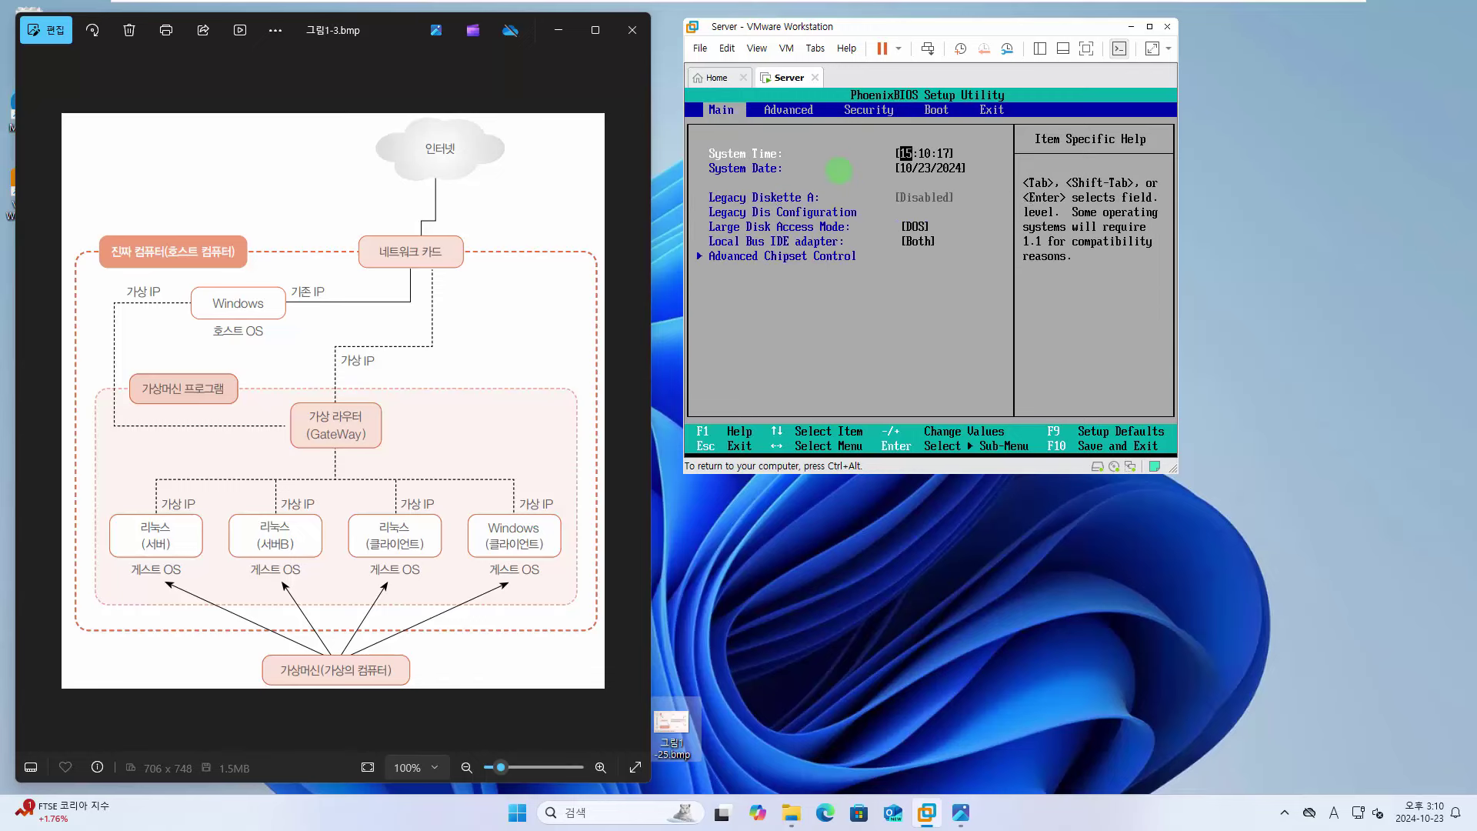
{"action": "key", "text": "ctrl+alt"}
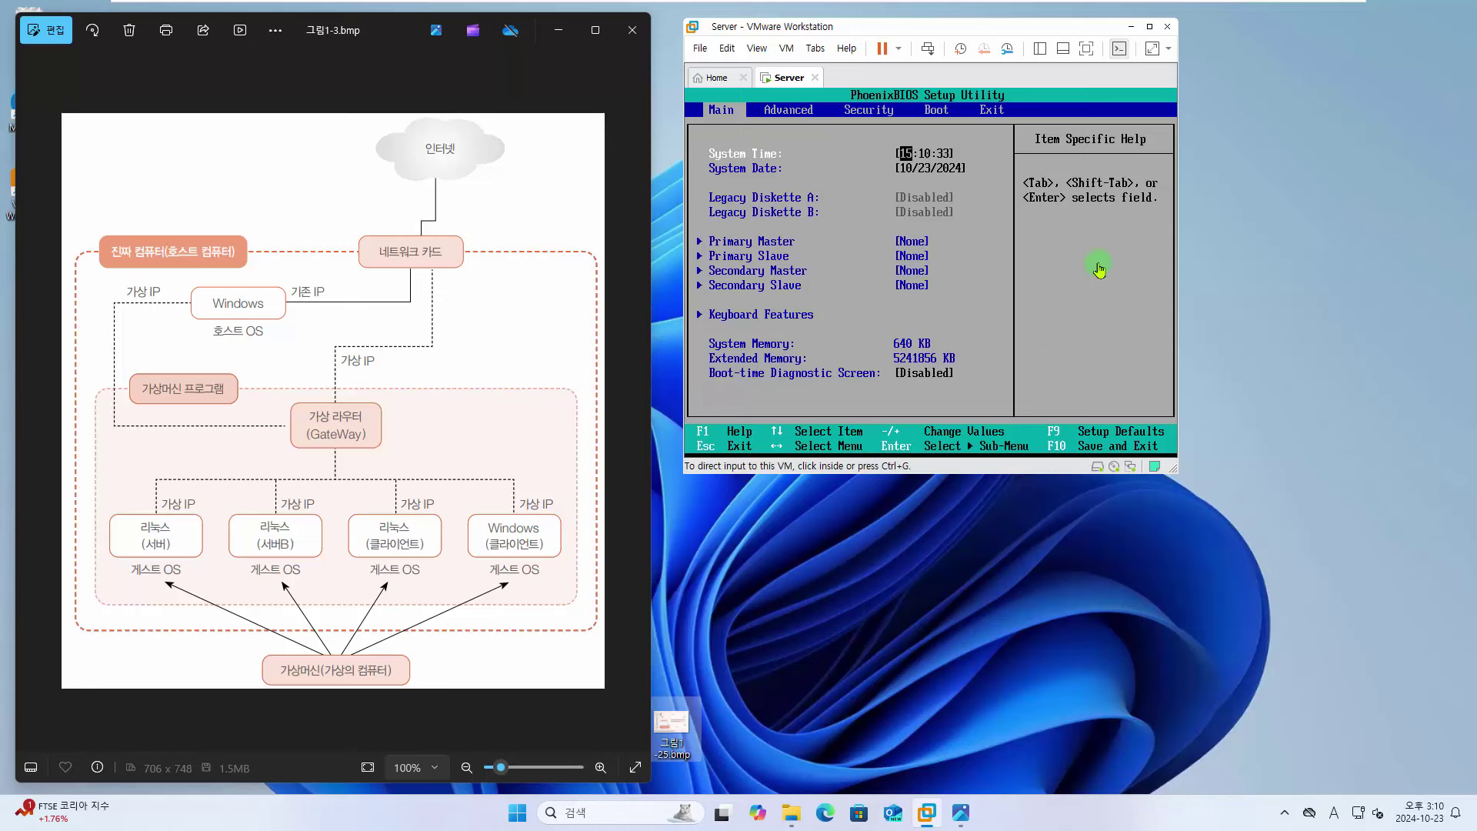
Step: Power off the Server virtual machine and confirm the shutdown
{"action": "left_click", "coordinate": [786, 49]}
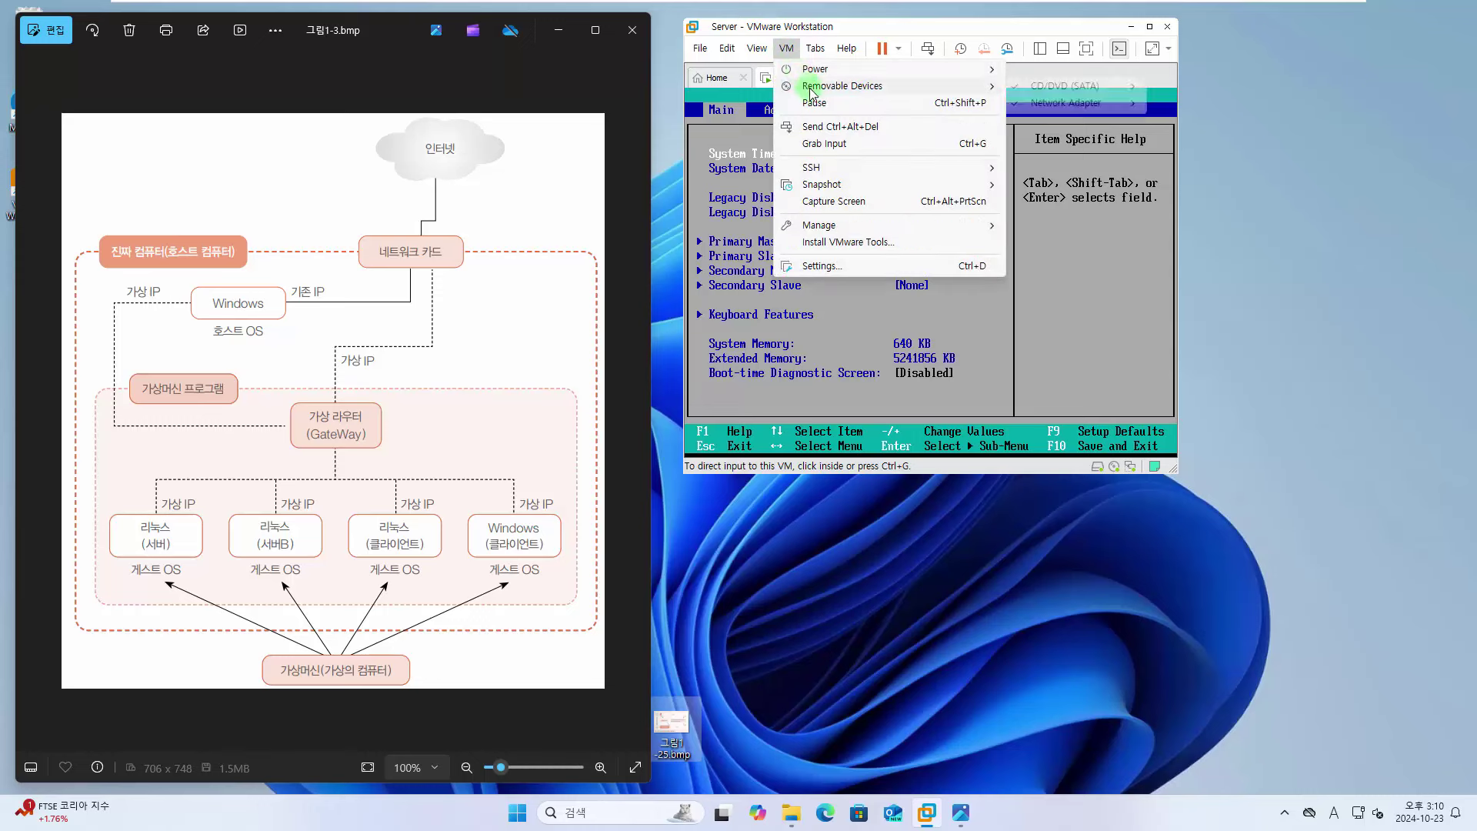
{"action": "left_click", "coordinate": [975, 74]}
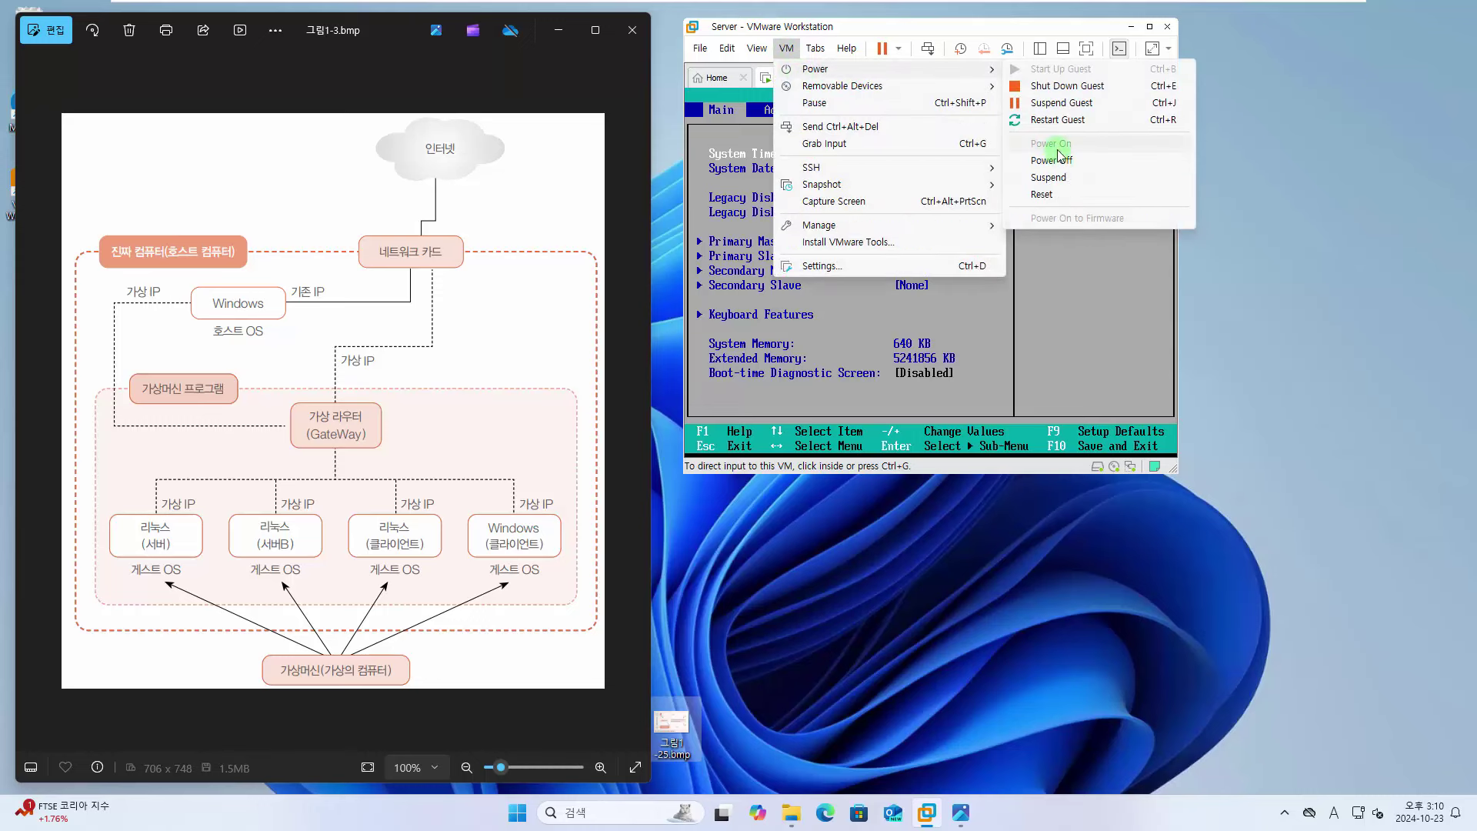
{"action": "left_click", "coordinate": [1023, 40]}
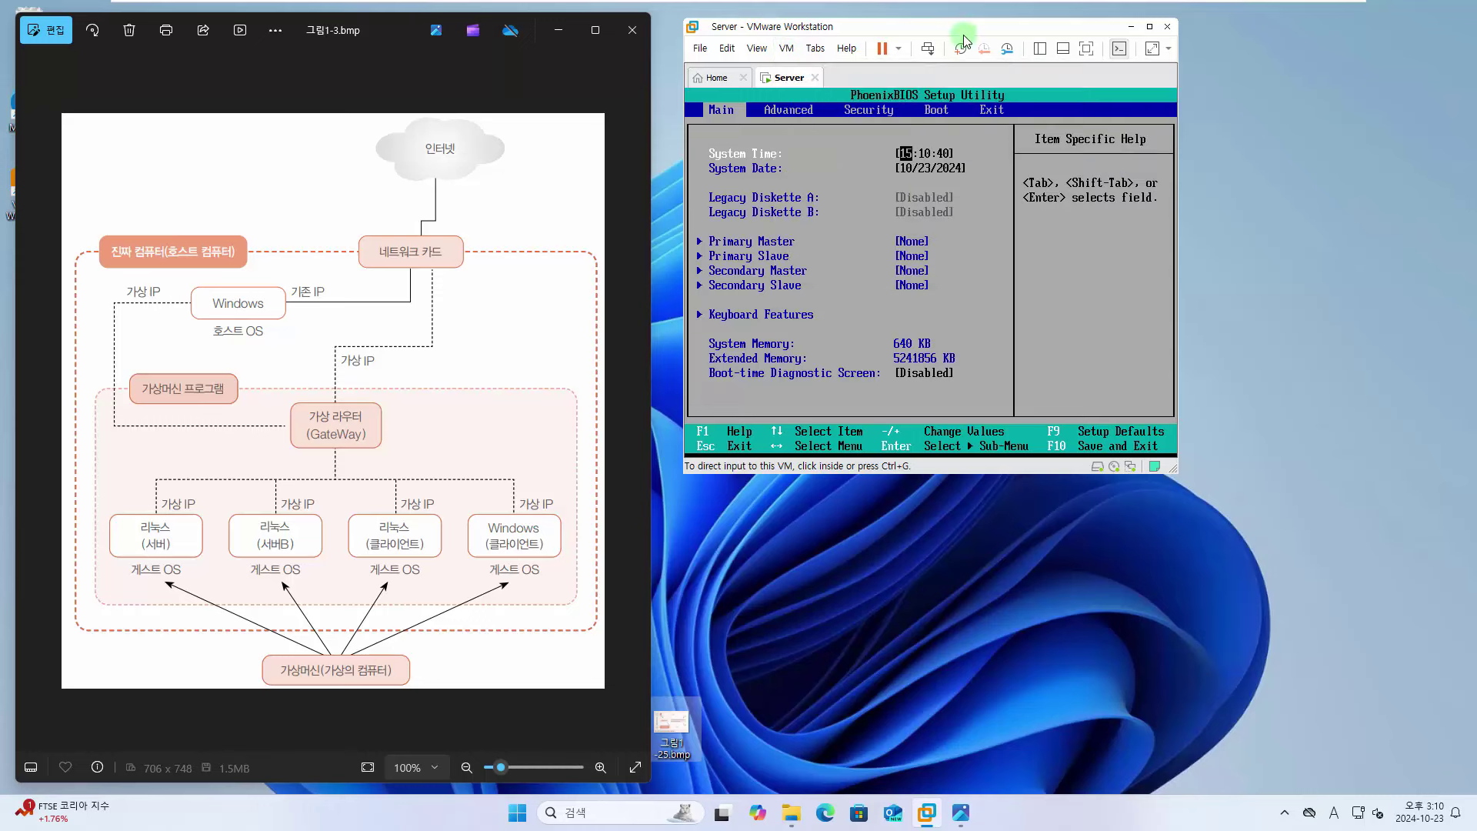
{"action": "left_click", "coordinate": [900, 50]}
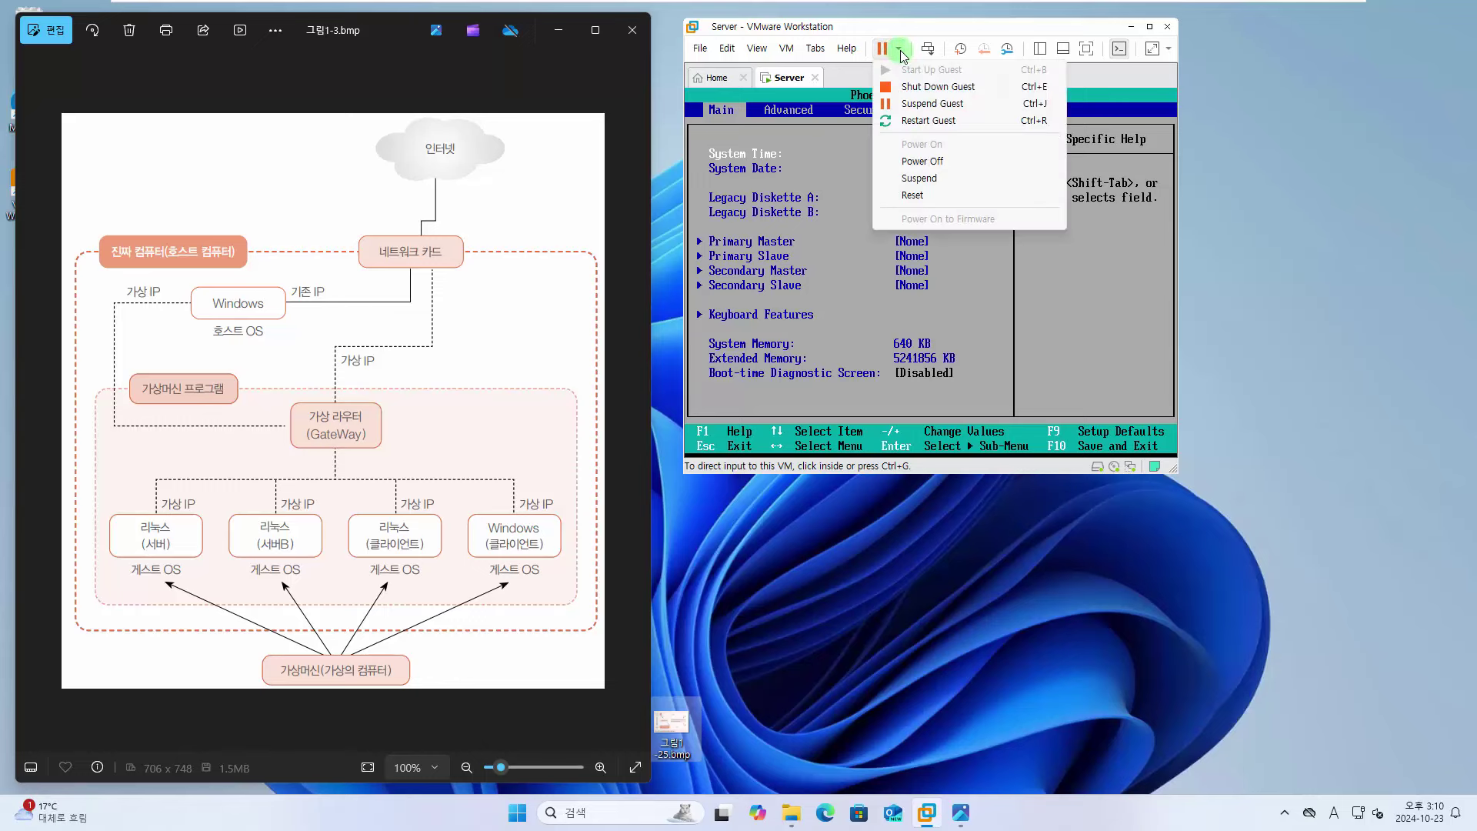
{"action": "left_click", "coordinate": [923, 162]}
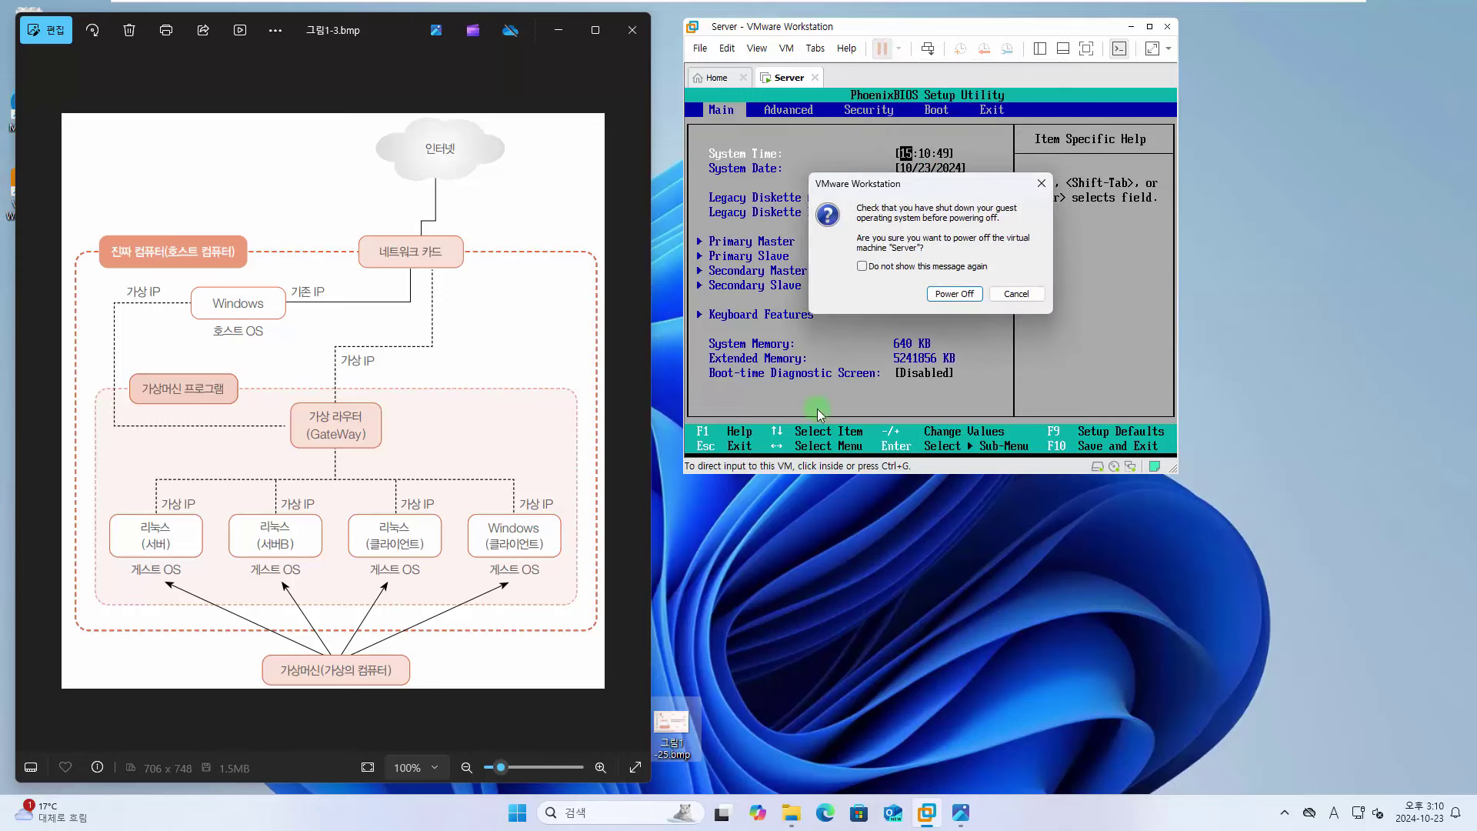
{"action": "left_click", "coordinate": [968, 298]}
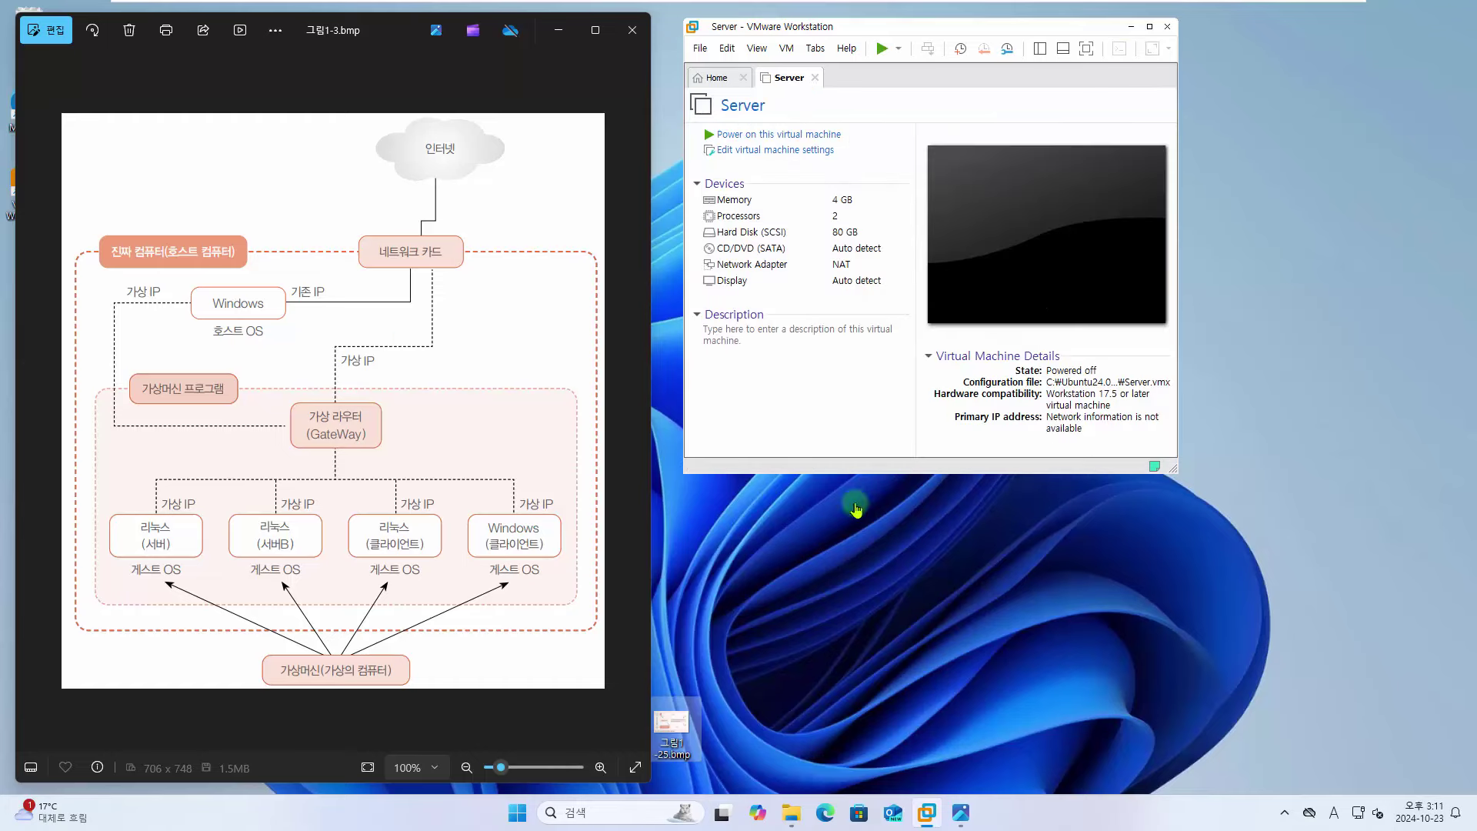
Step: Display the hardware specification table 표1-3.bmp in the image viewer and enlarge the VMware Workstation window
{"action": "left_click", "coordinate": [34, 408]}
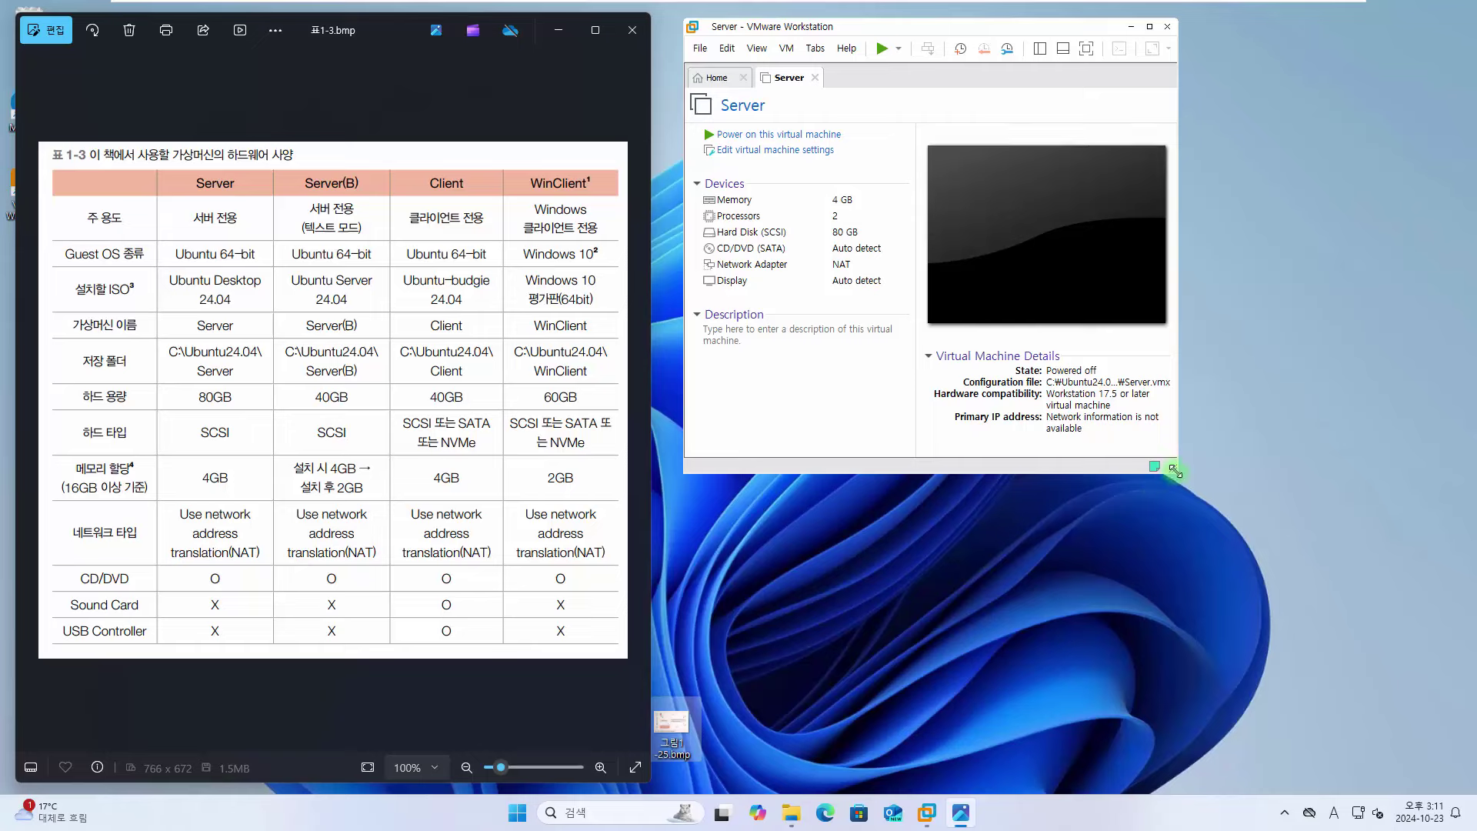
{"action": "left_click_drag", "start_coordinate": [1175, 470], "coordinate": [1312, 668]}
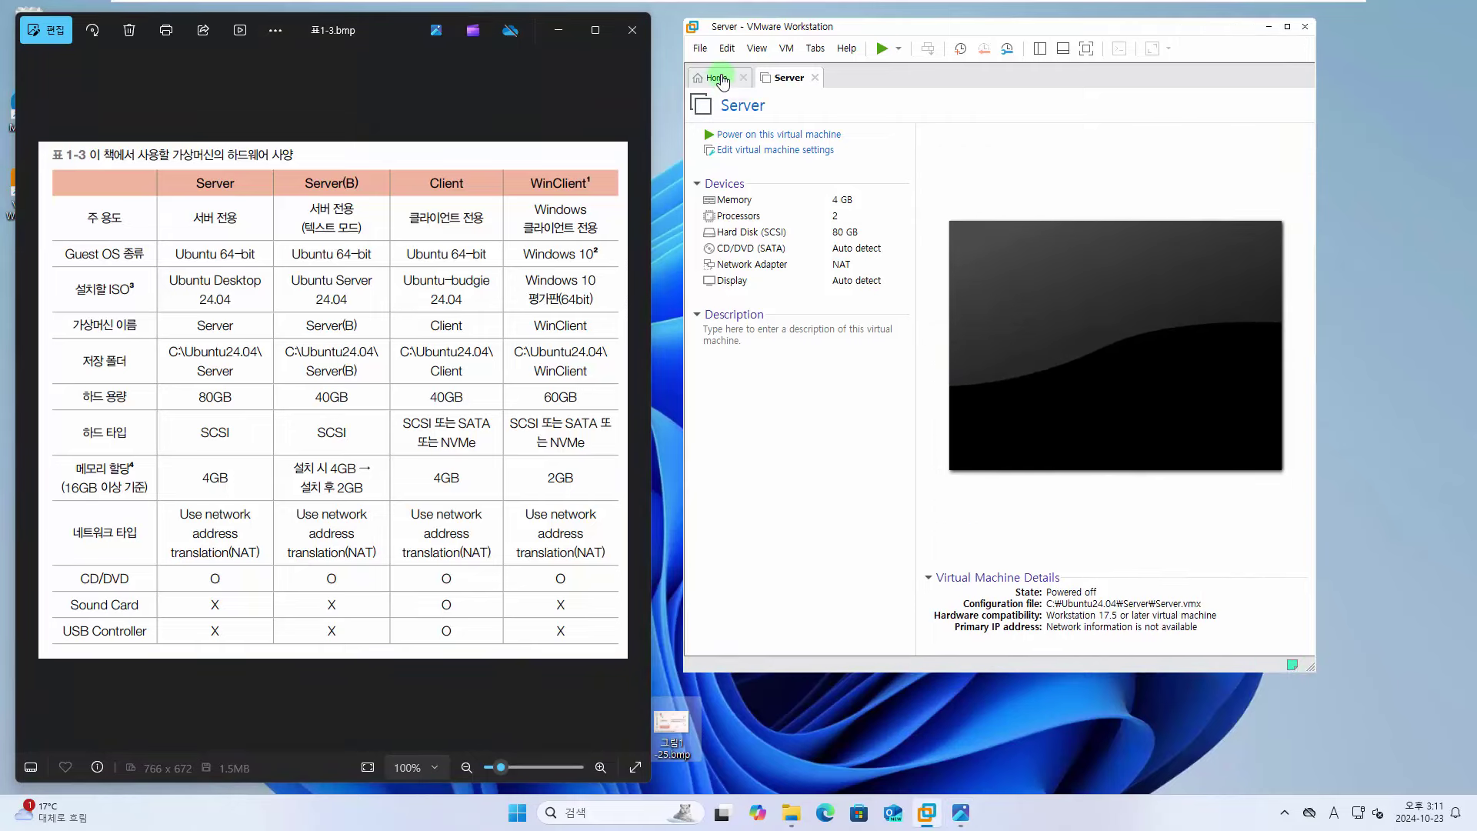
Step: Begin creating a typical virtual machine with the "I will install the operating system later" option and Linux, Ubuntu 64-bit as guest system
{"action": "left_click", "coordinate": [721, 80]}
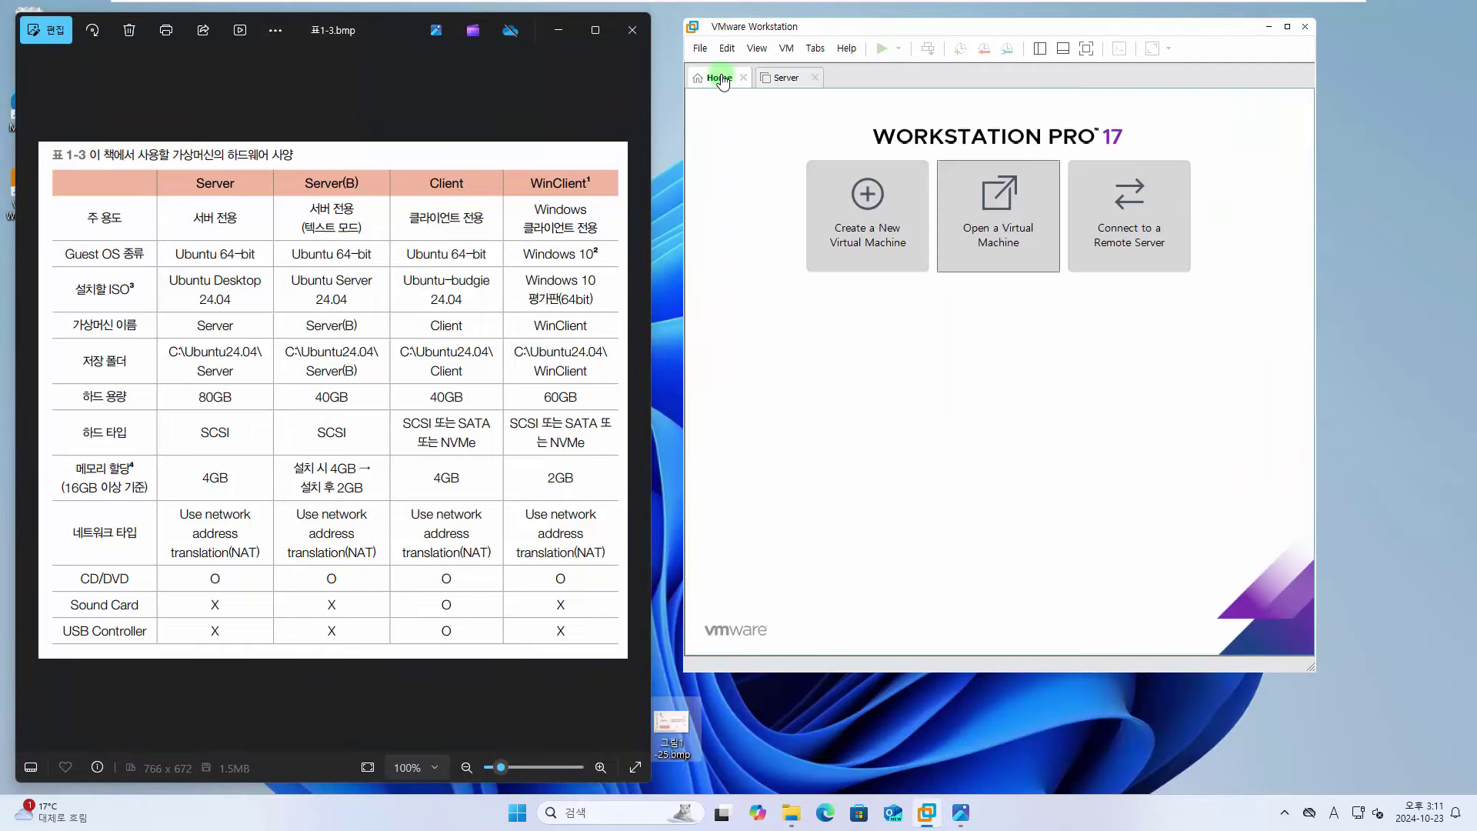
{"action": "left_click", "coordinate": [876, 208]}
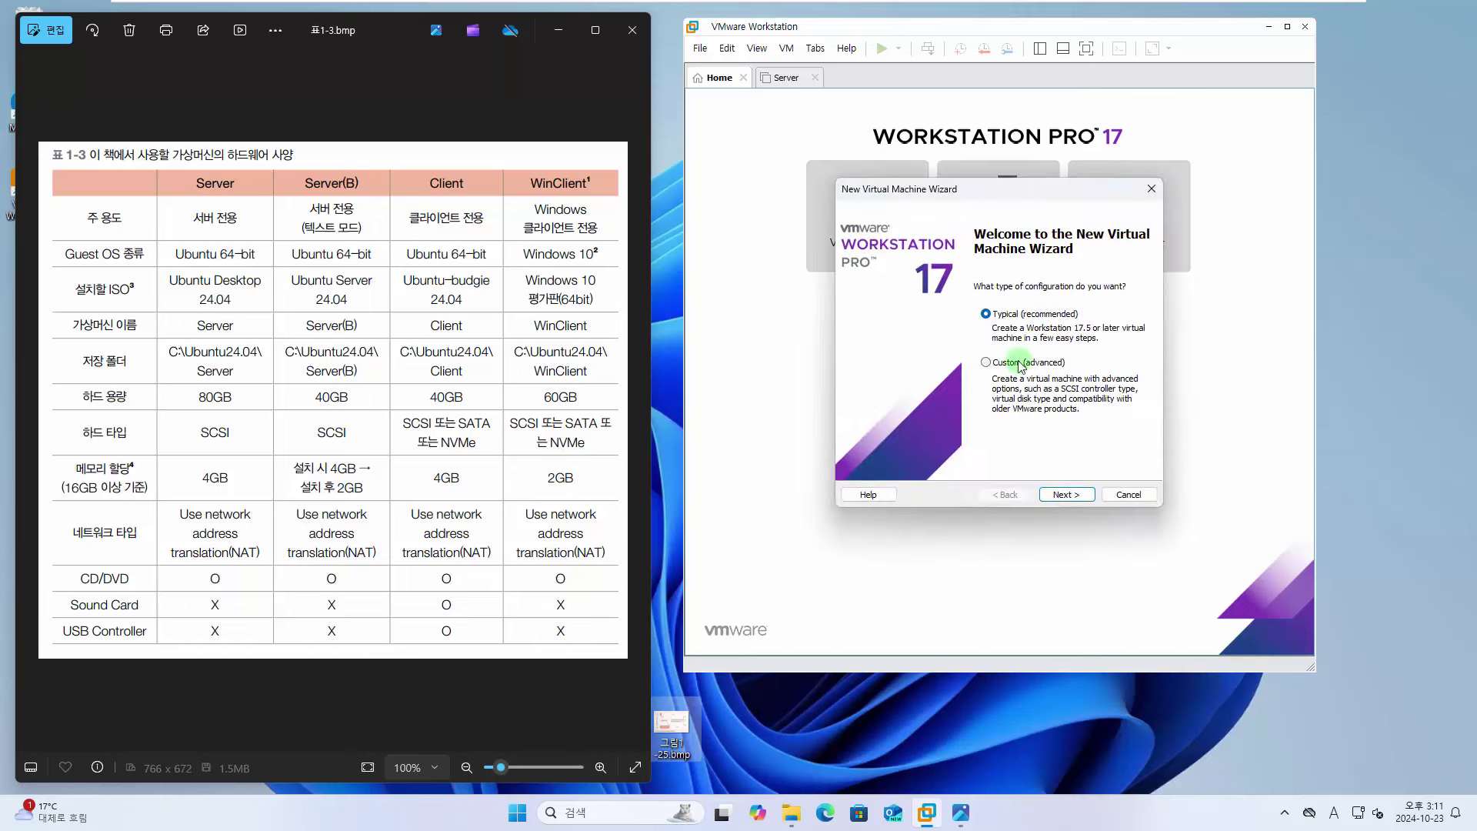
{"action": "left_click", "coordinate": [1066, 497]}
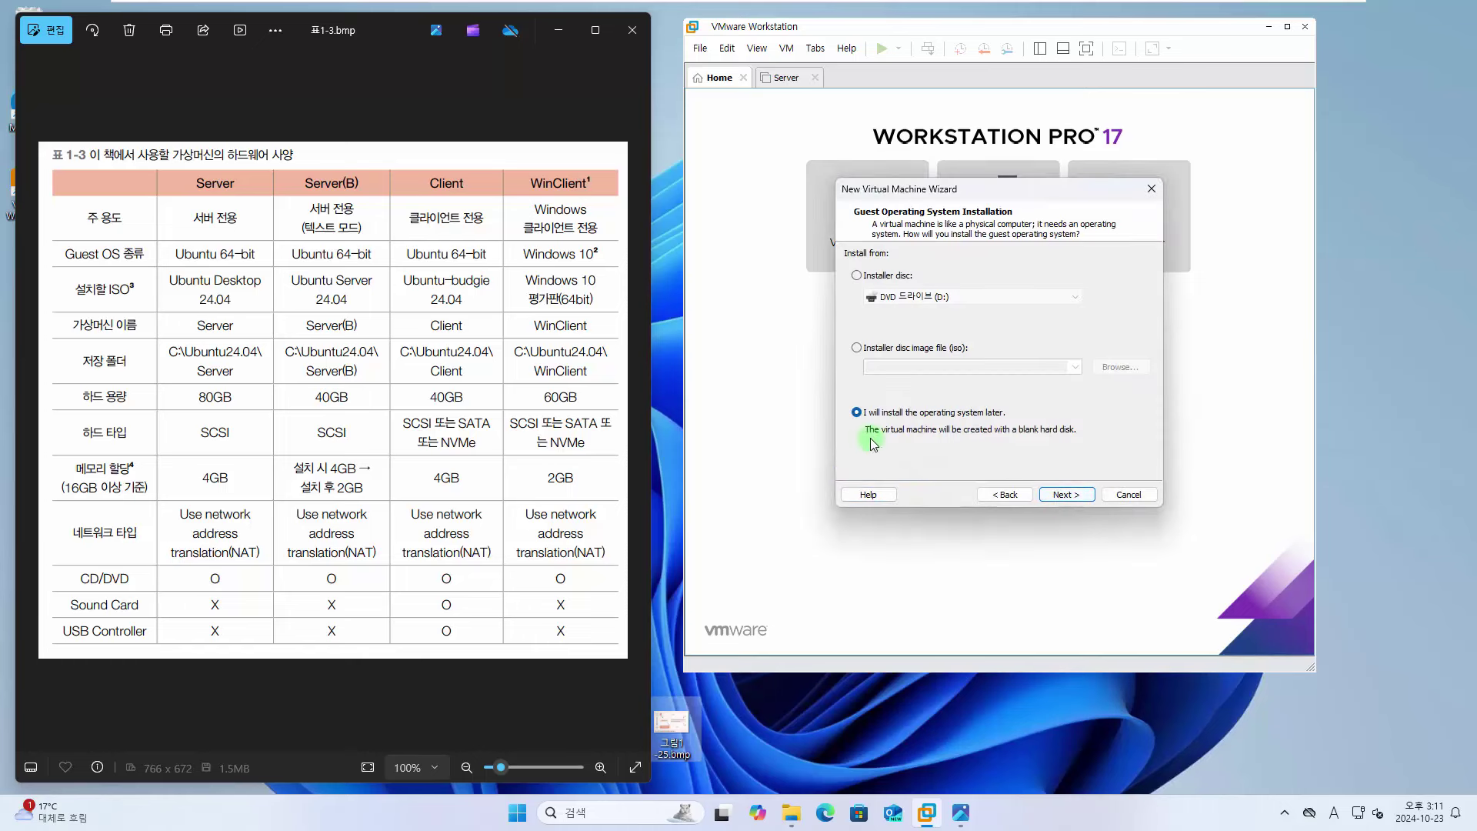
{"action": "left_click", "coordinate": [1064, 495]}
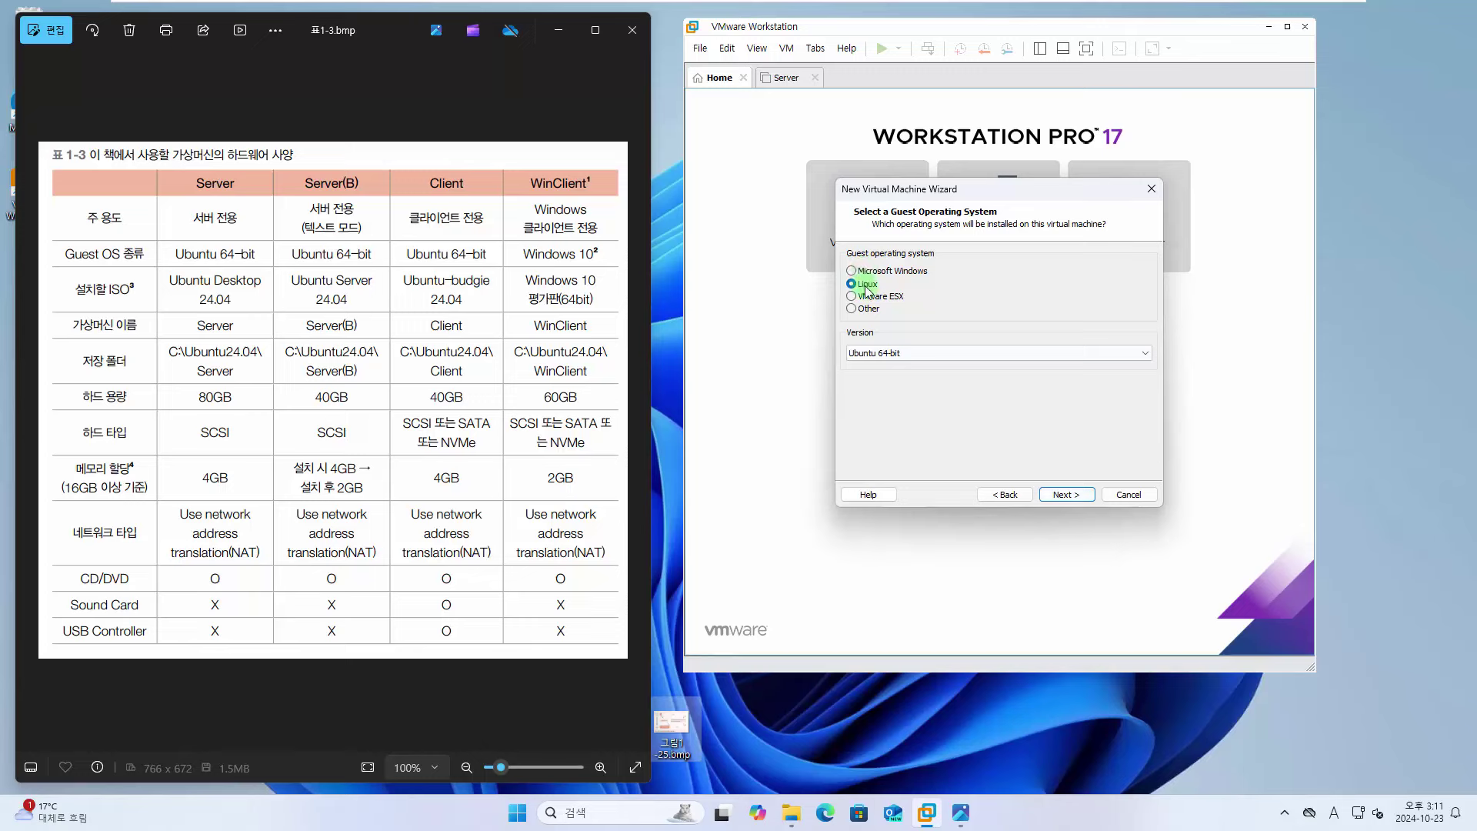
{"action": "left_click", "coordinate": [1066, 494]}
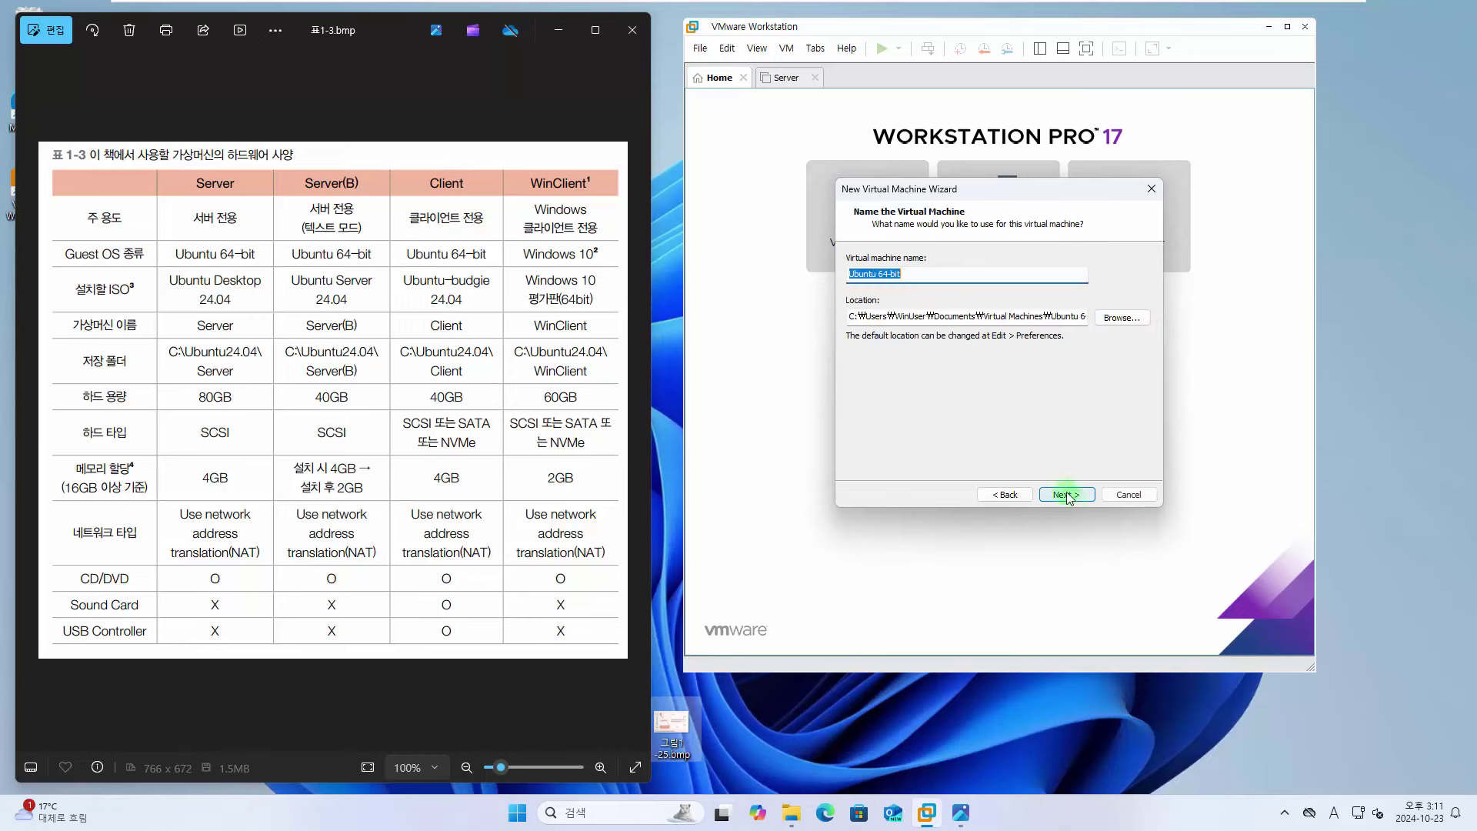
Step: Name the virtual machine Server(B) and set its location to the C:\Ubuntu24.04\Server(B) folder
{"action": "type", "text": "S"}
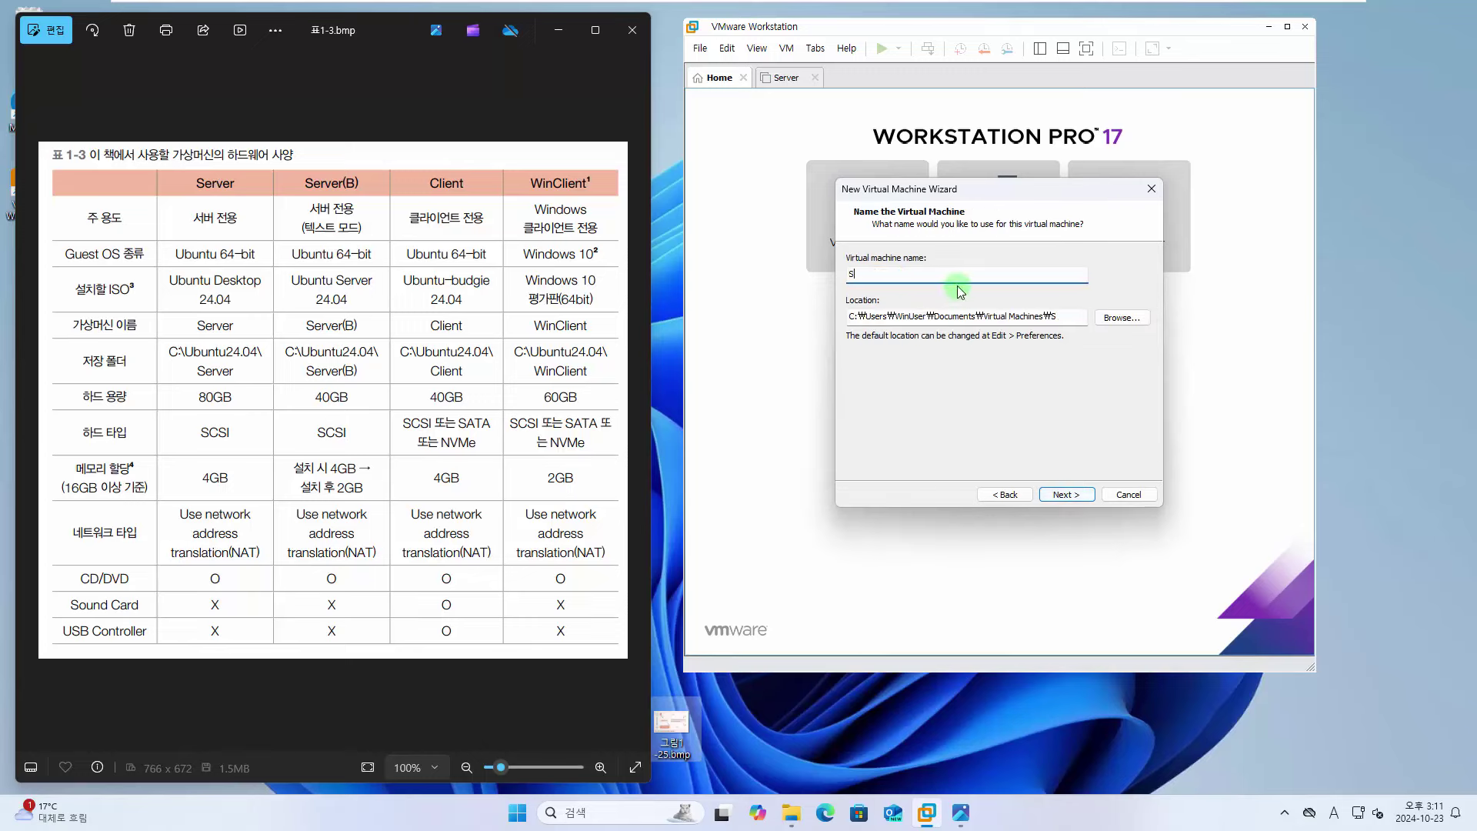
{"action": "type", "text": "erver(B)"}
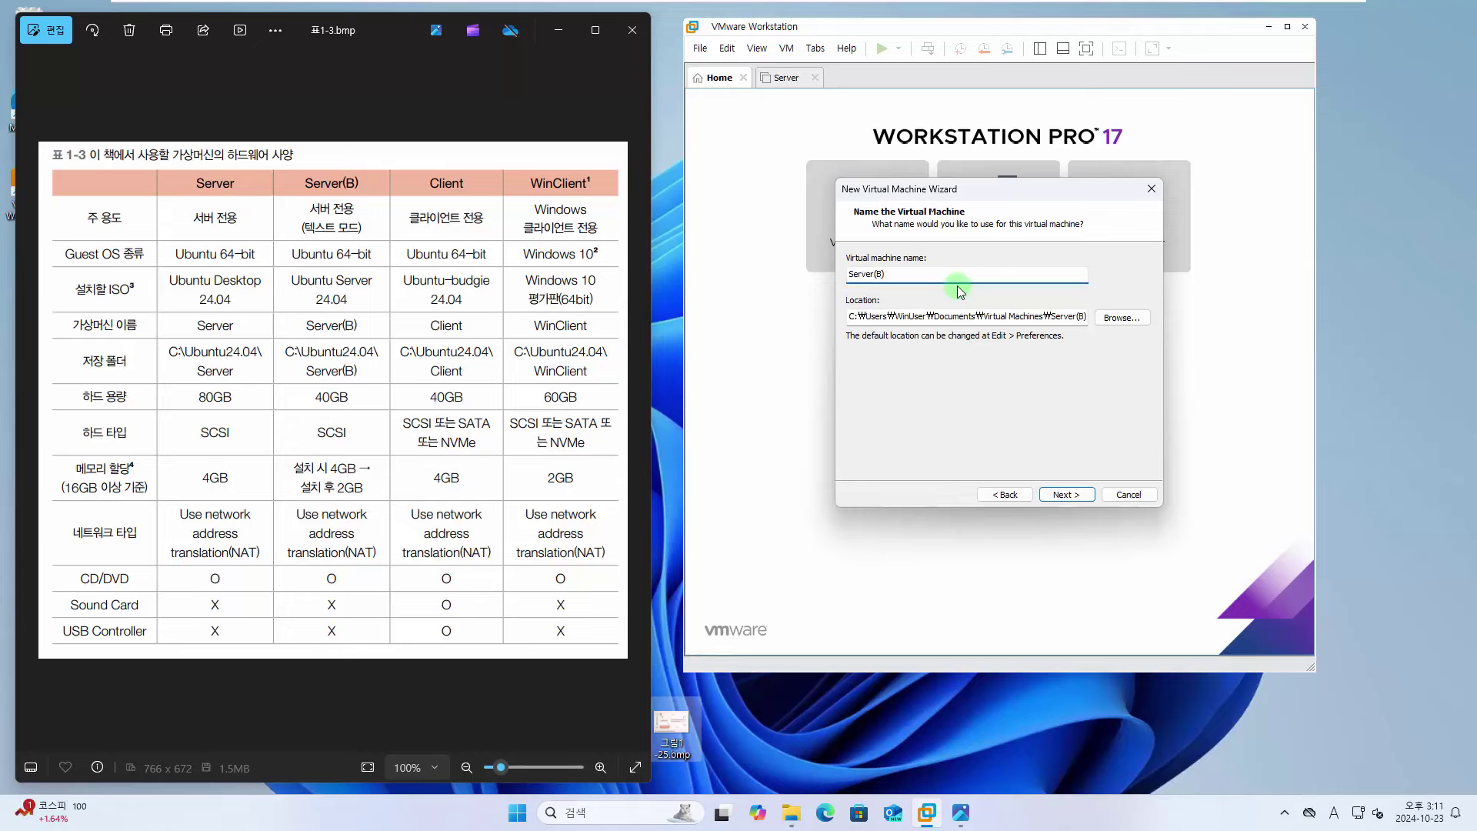
{"action": "left_click", "coordinate": [1121, 318]}
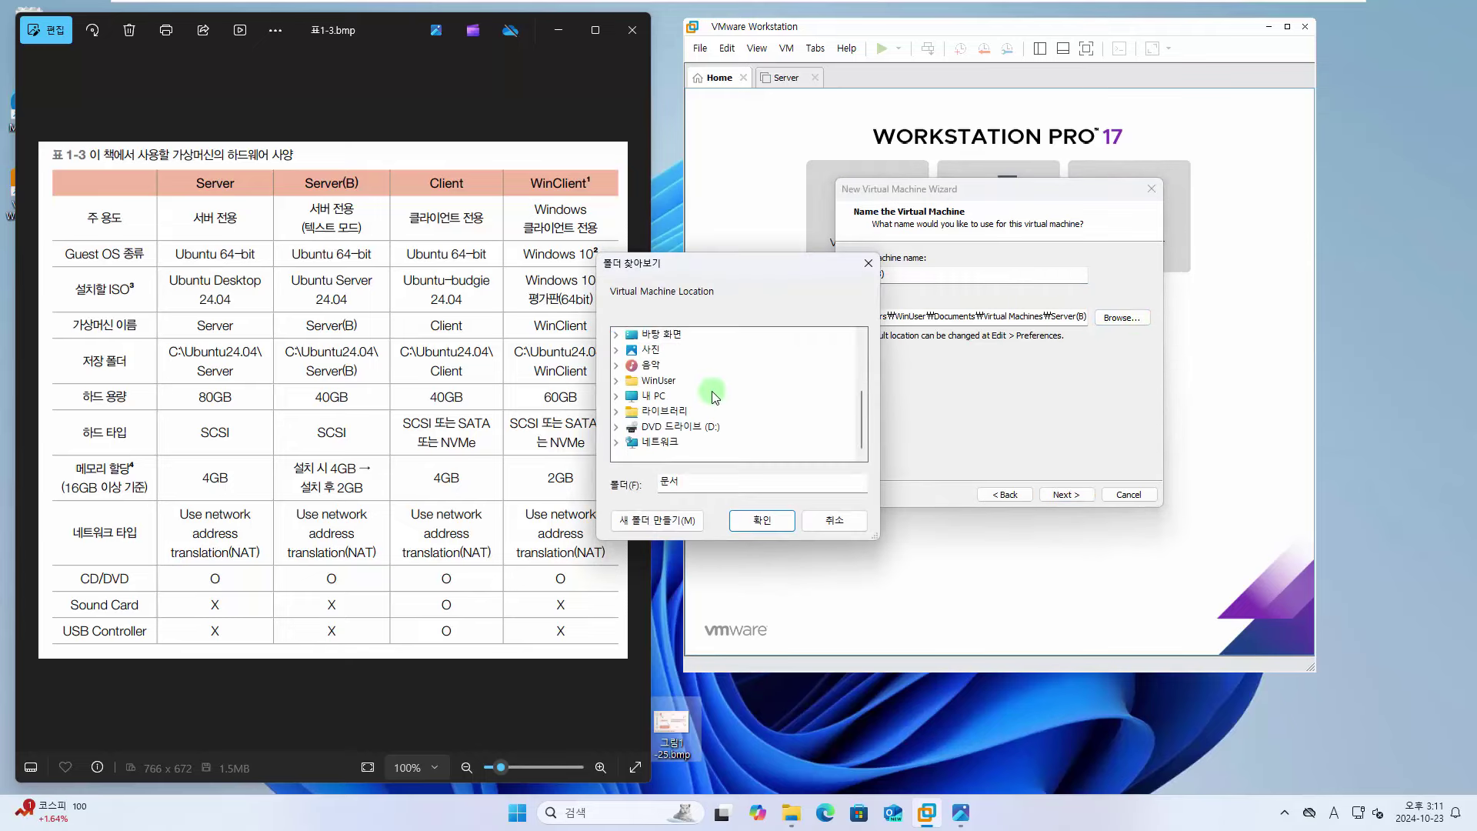
{"action": "left_click", "coordinate": [653, 397]}
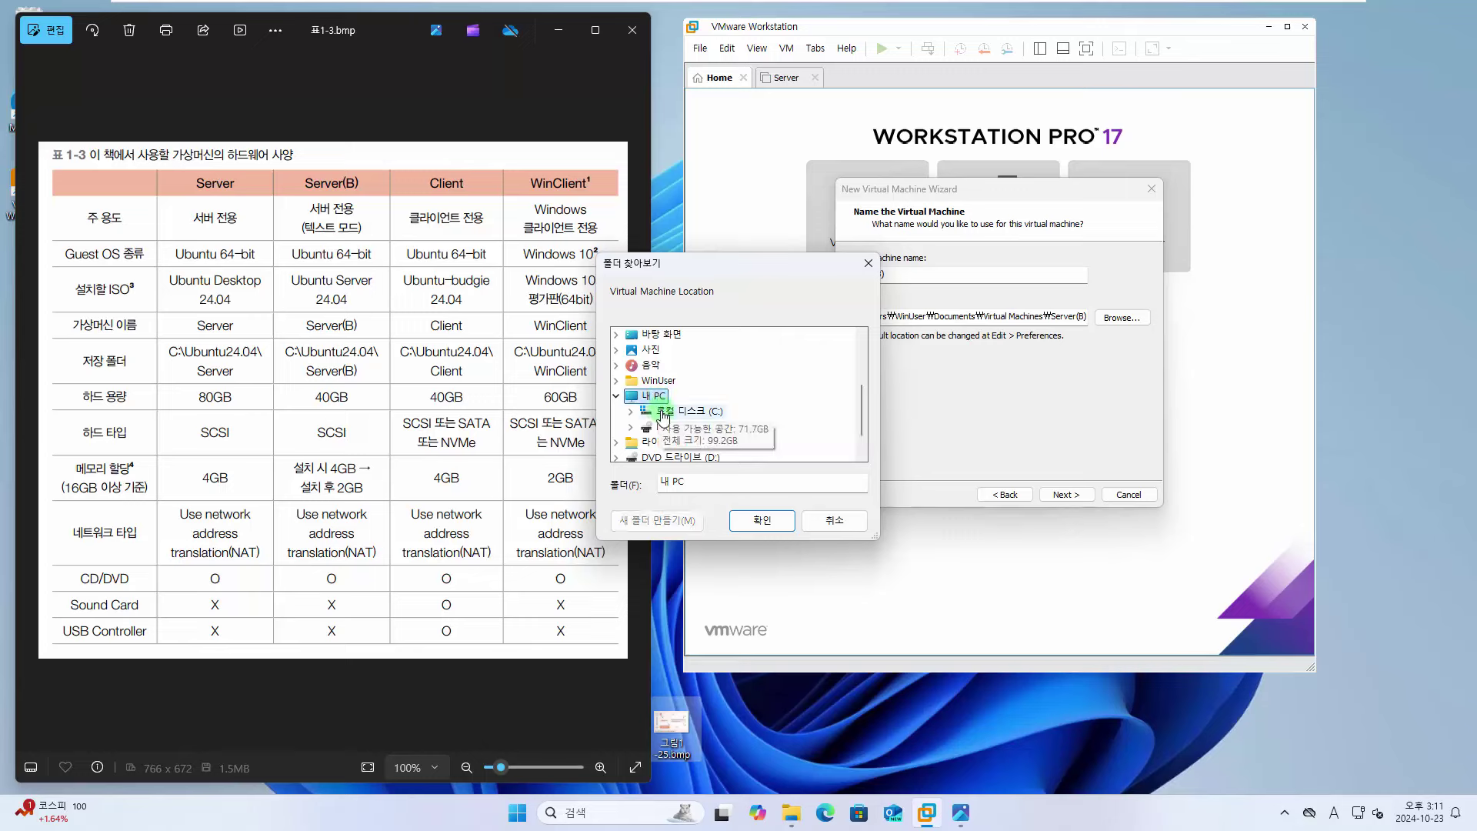
{"action": "double_click", "coordinate": [660, 413]}
{"action": "left_click", "coordinate": [645, 442]}
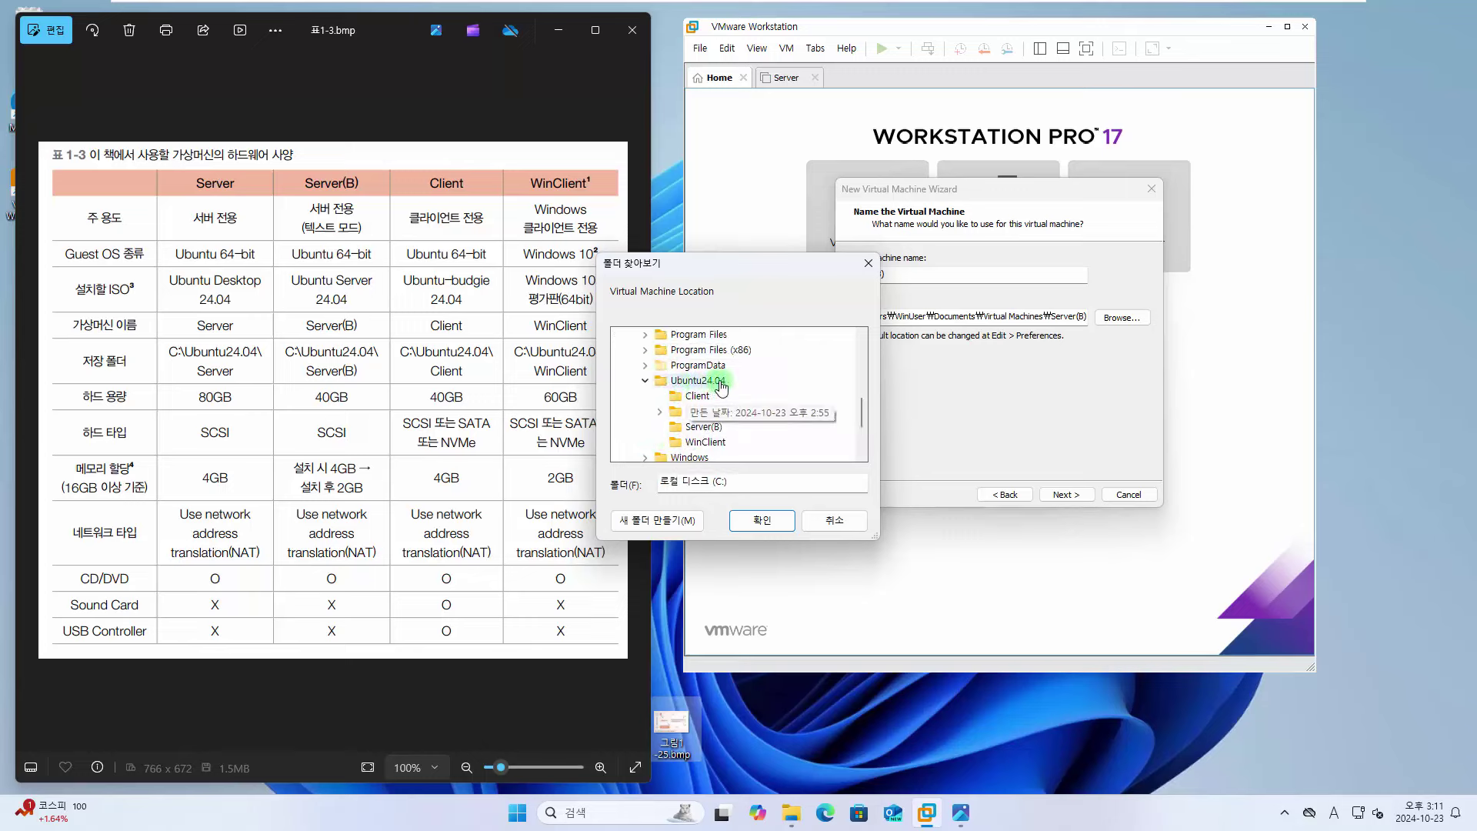
{"action": "left_click", "coordinate": [703, 427]}
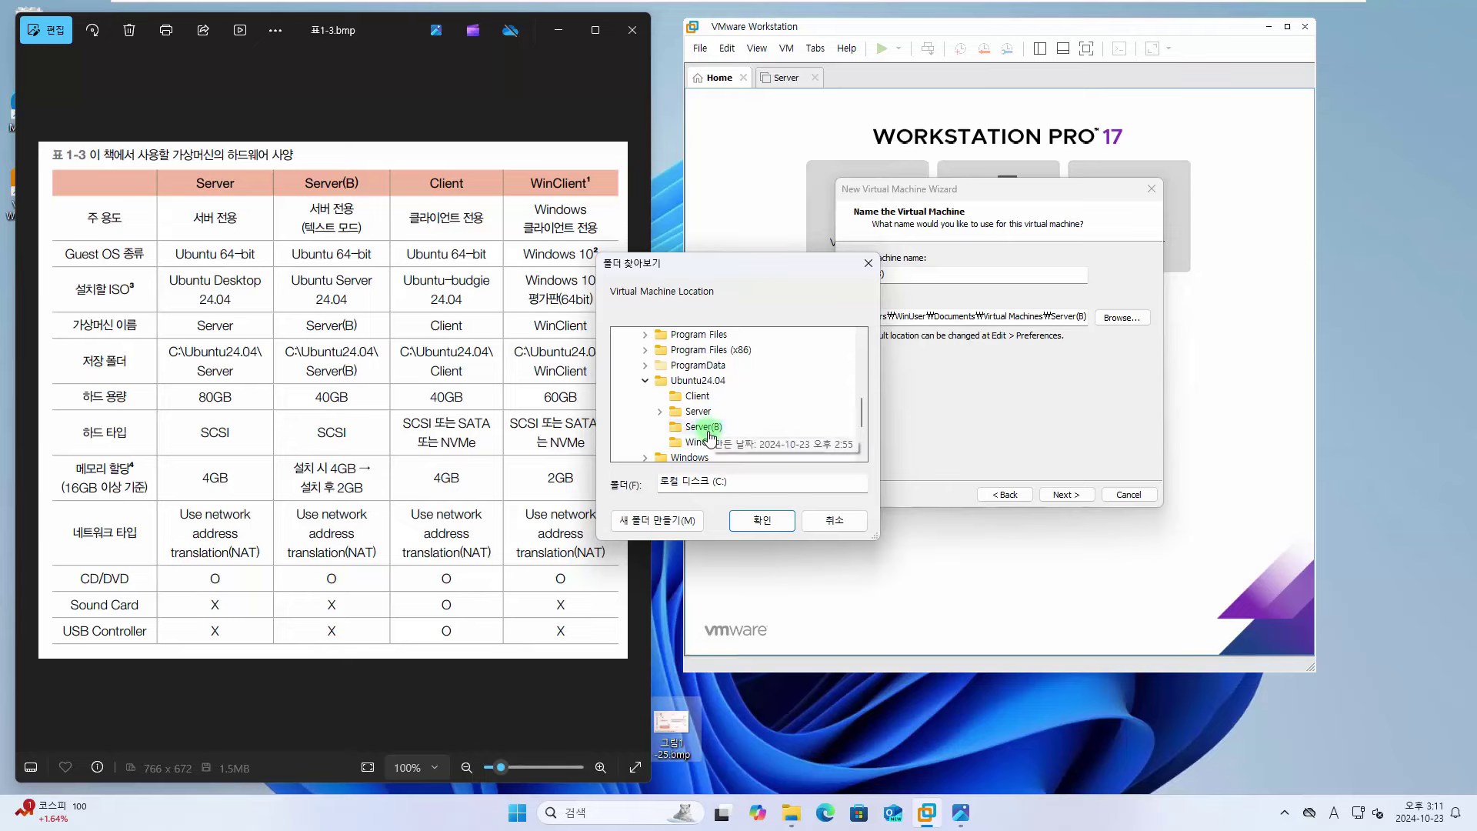
{"action": "left_click", "coordinate": [762, 520]}
{"action": "left_click", "coordinate": [1066, 496]}
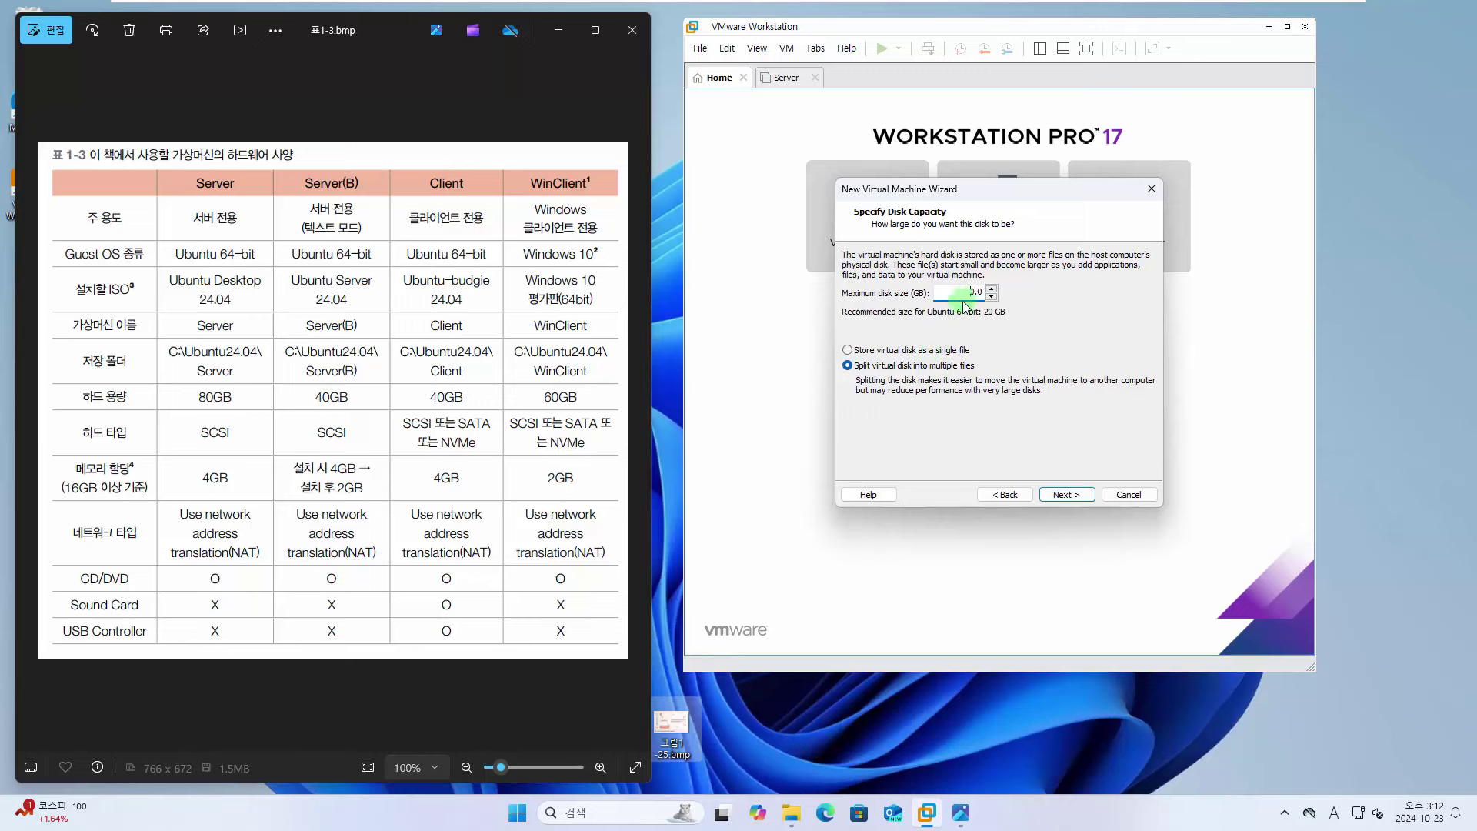
Step: Set the maximum disk size to 40 GB stored as a single file, and finish creating the Server(B) virtual machine
{"action": "left_click", "coordinate": [928, 352]}
{"action": "left_click", "coordinate": [1066, 495]}
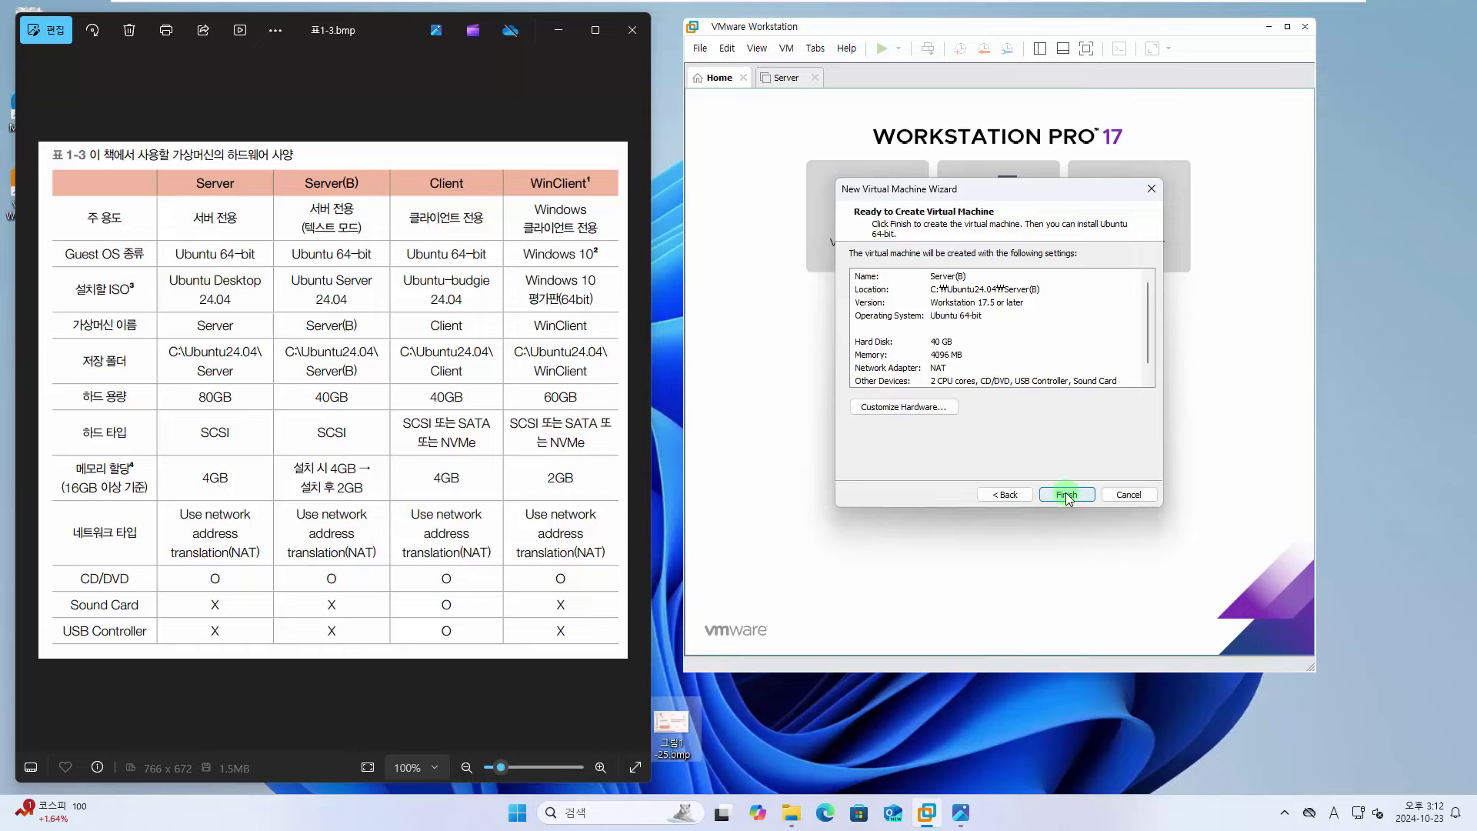
{"action": "left_click", "coordinate": [1066, 496]}
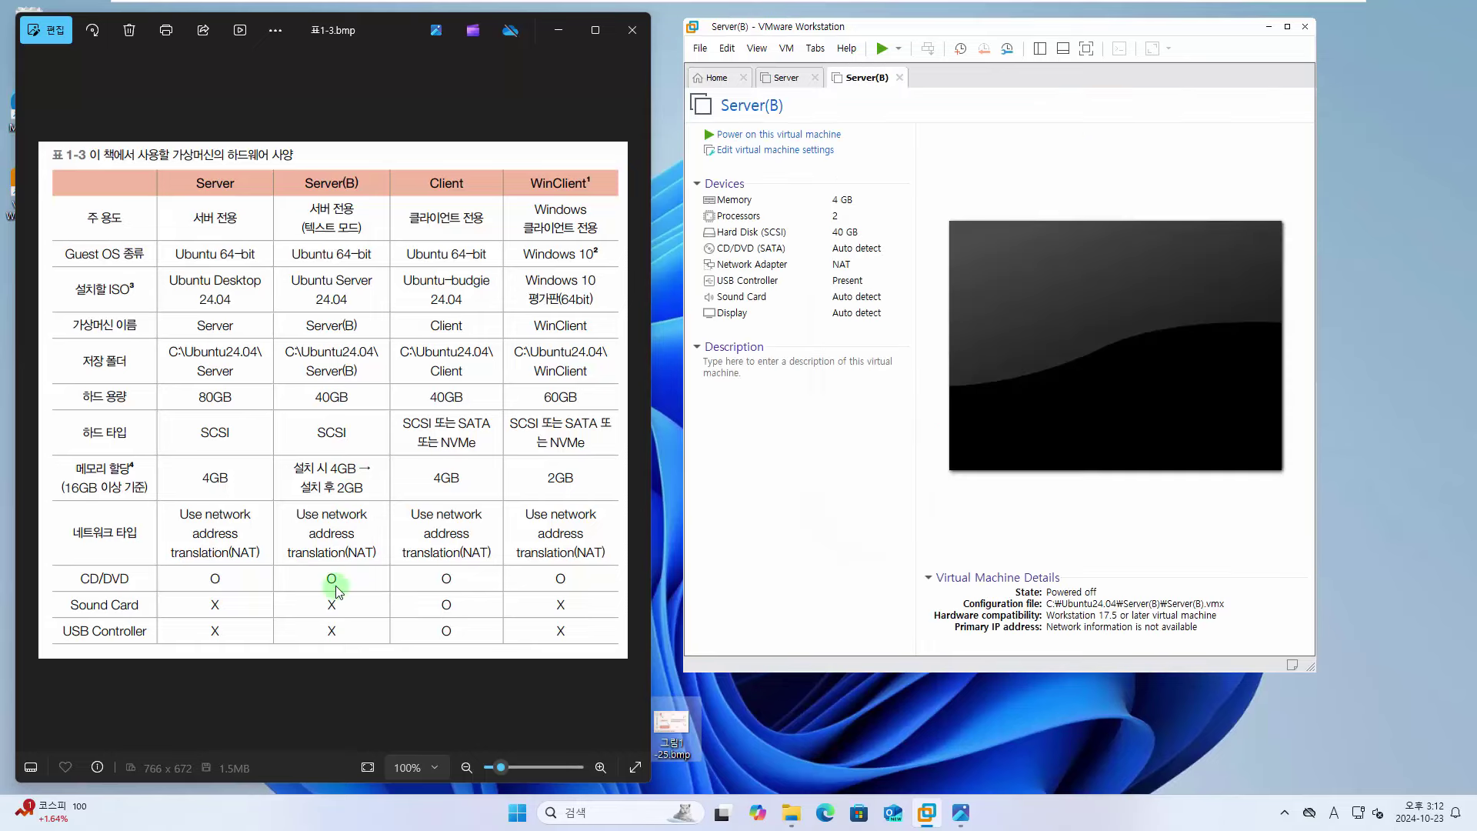
Step: Remove the USB controller and sound card from the Server(B) virtual machine's hardware and save the settings
{"action": "left_click", "coordinate": [782, 150]}
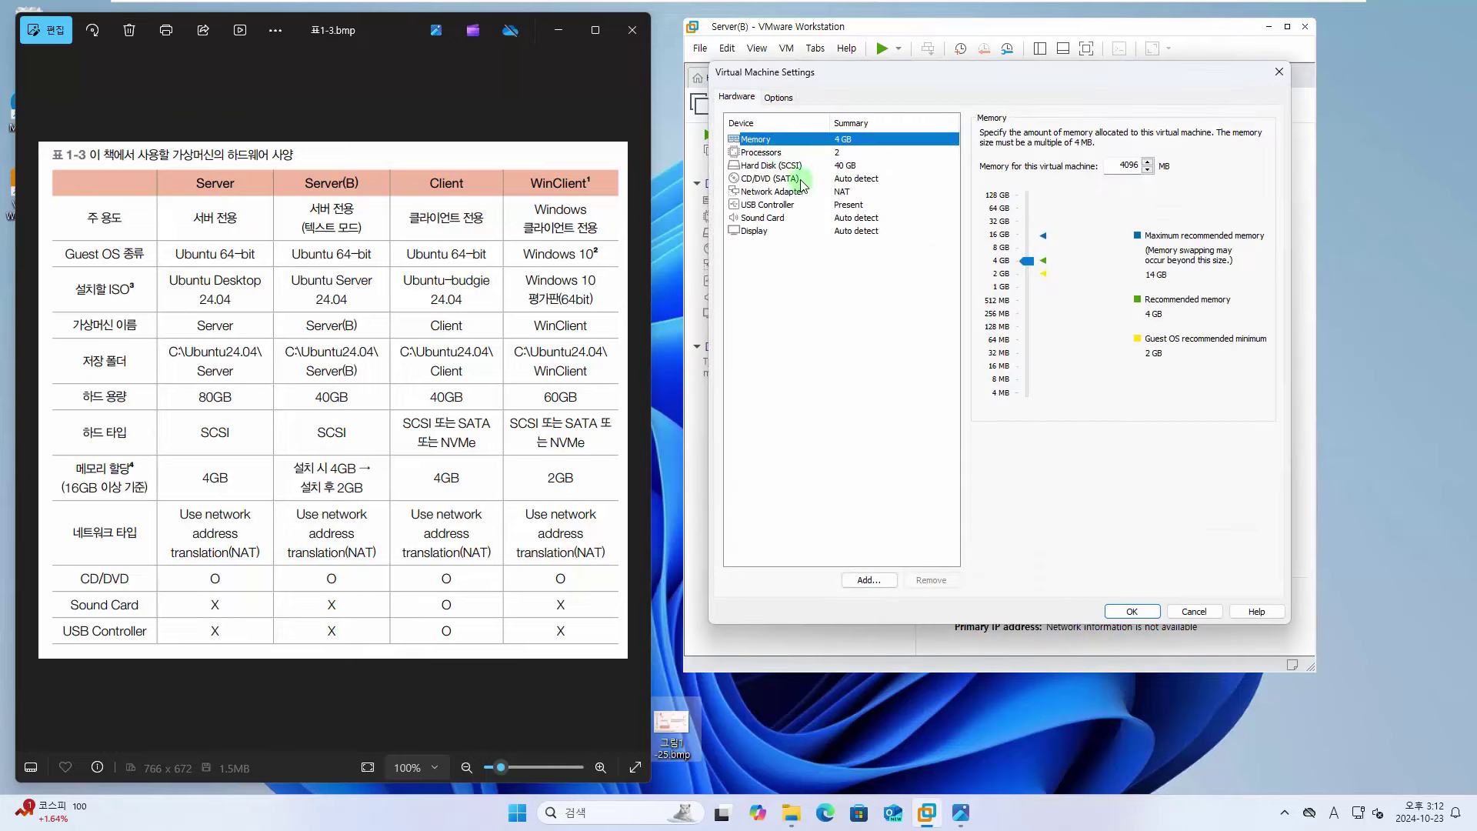
{"action": "left_click", "coordinate": [792, 167]}
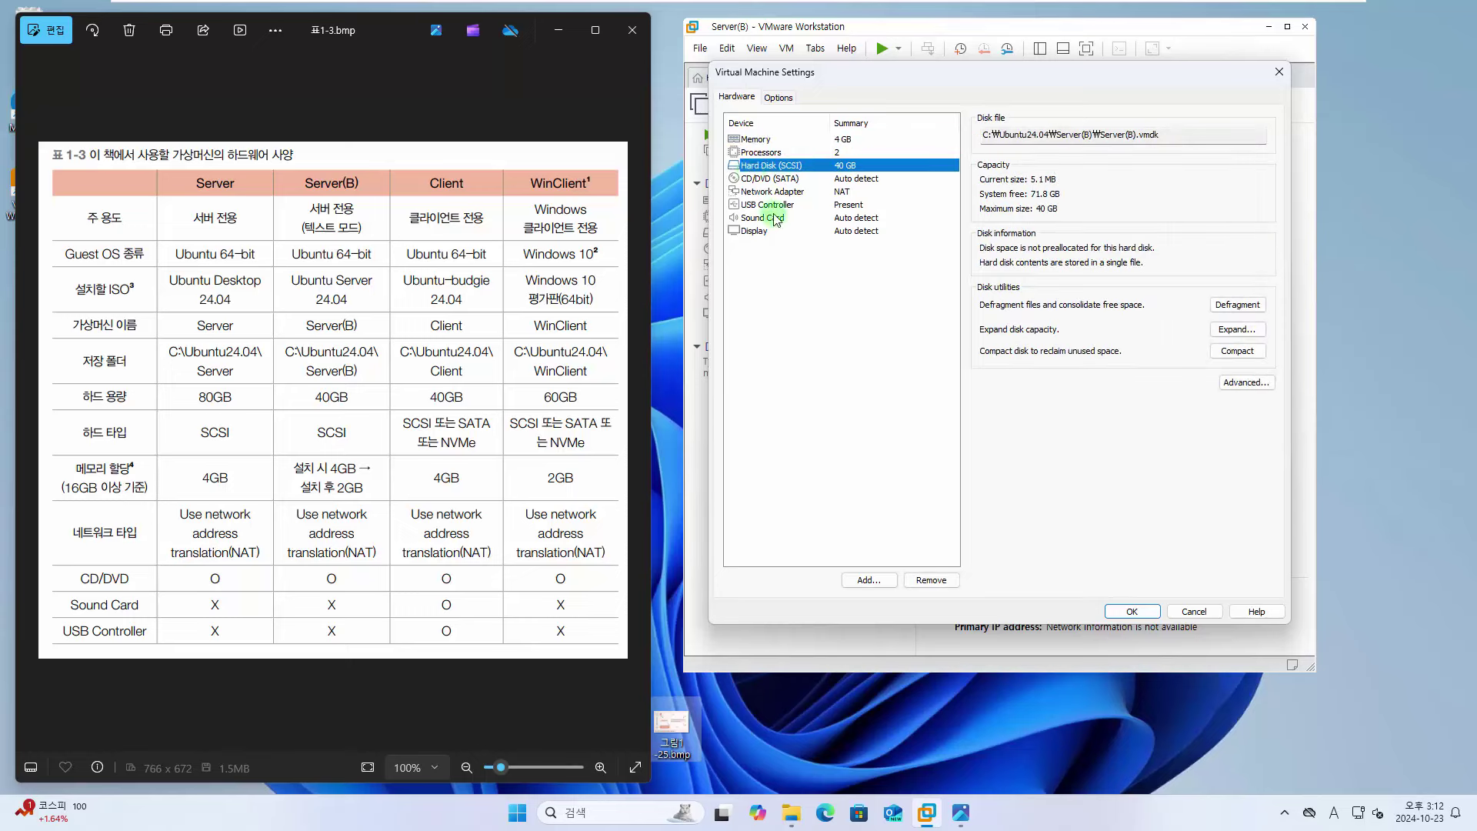
{"action": "left_click", "coordinate": [798, 206]}
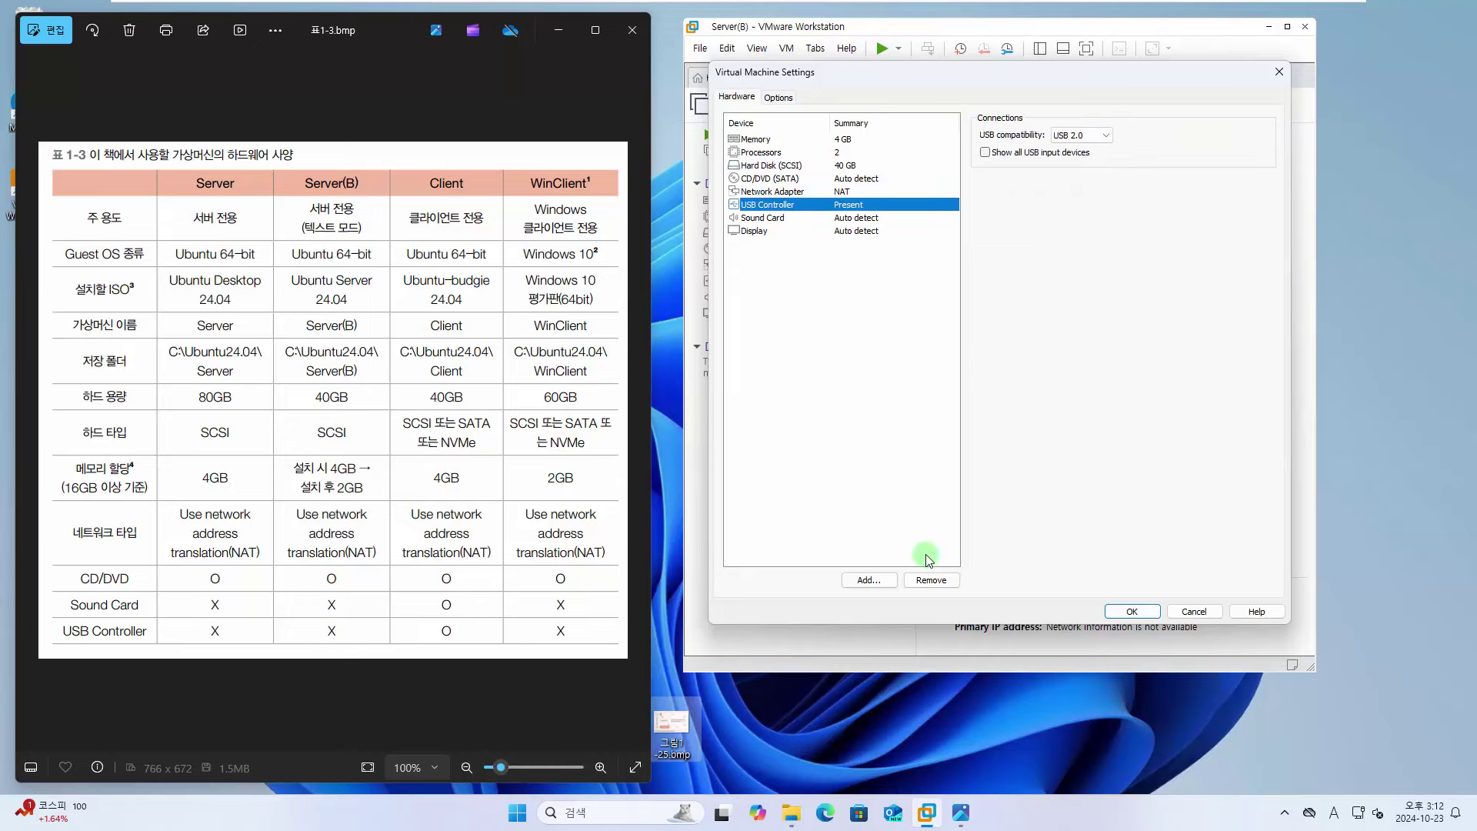
{"action": "left_click", "coordinate": [933, 581]}
{"action": "left_click", "coordinate": [933, 581]}
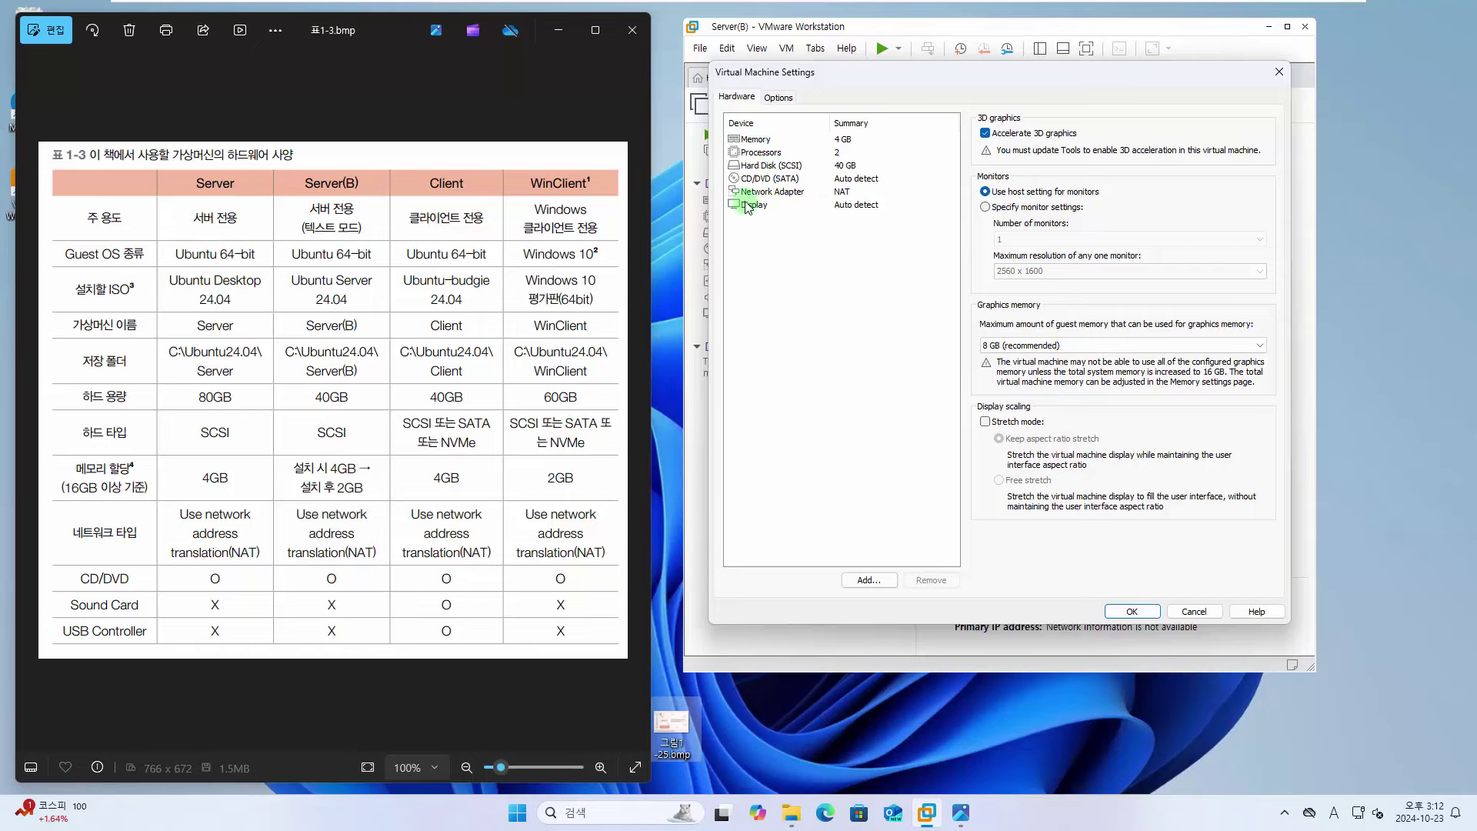
{"action": "left_click", "coordinate": [1132, 611]}
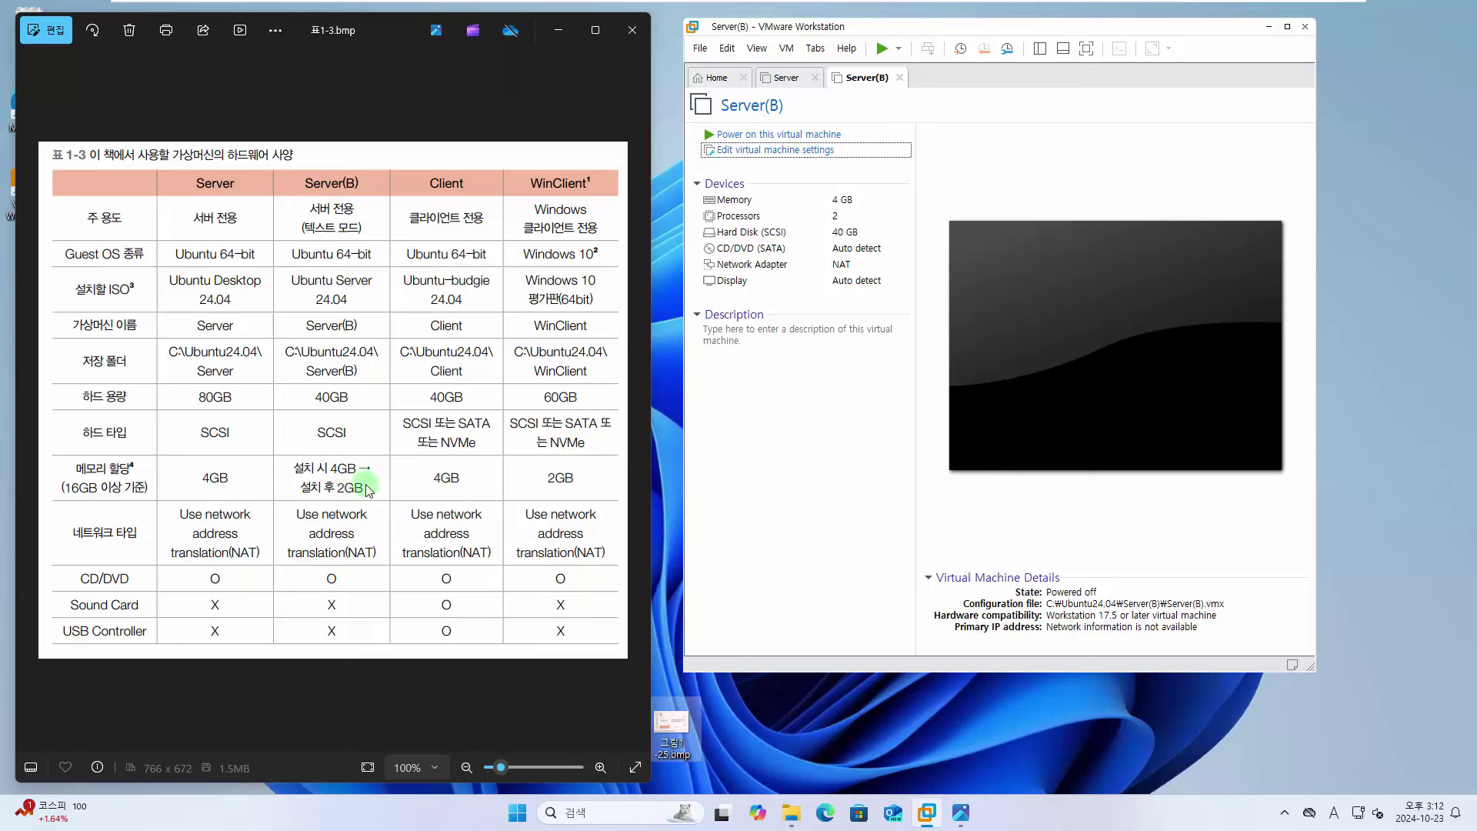
{"action": "left_click", "coordinate": [839, 340]}
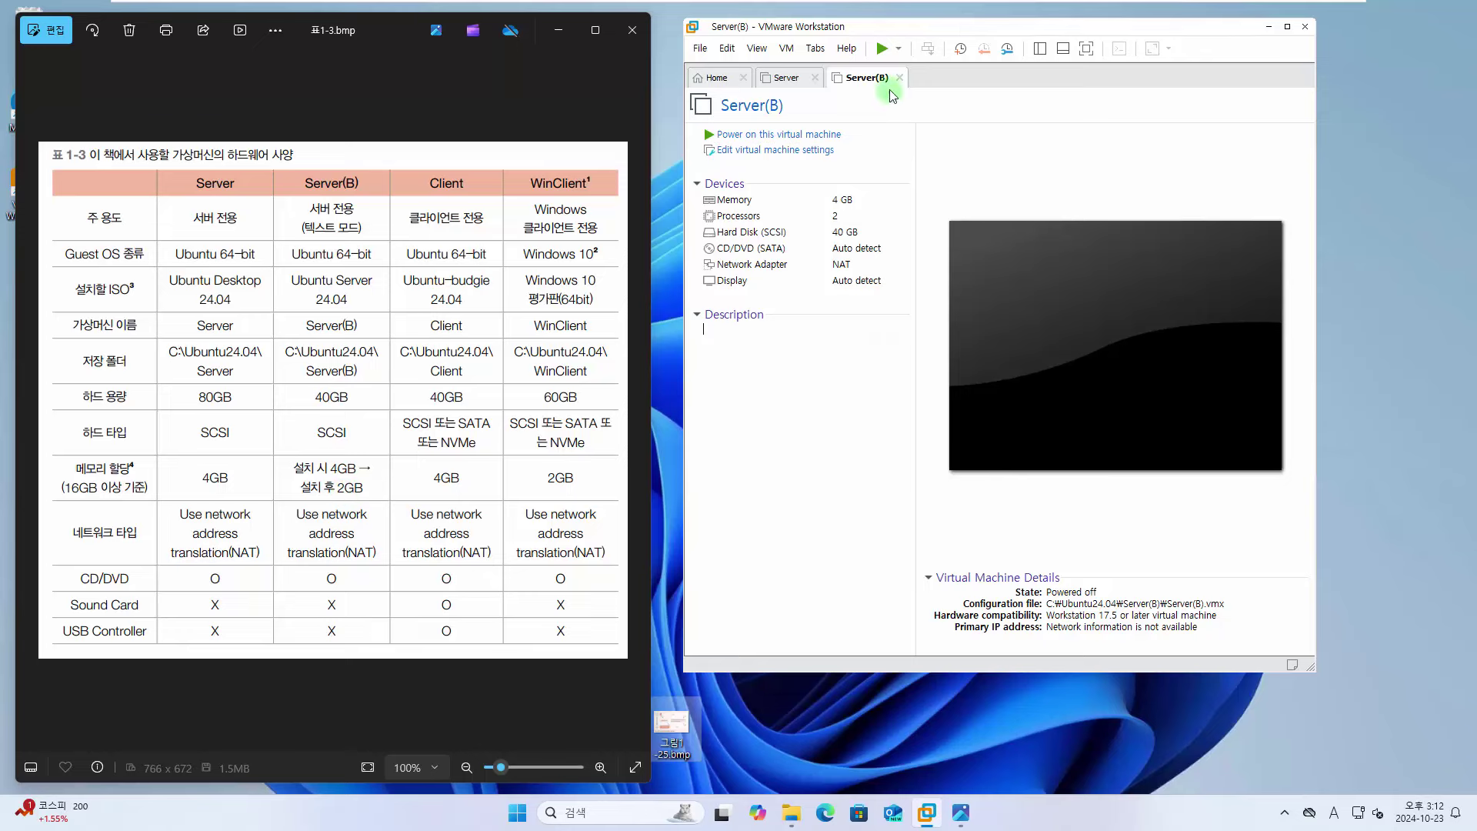
Step: Begin creating another typical virtual machine without installing an operating system, keeping Linux and Ubuntu 64-bit as the guest system
{"action": "left_click", "coordinate": [717, 80]}
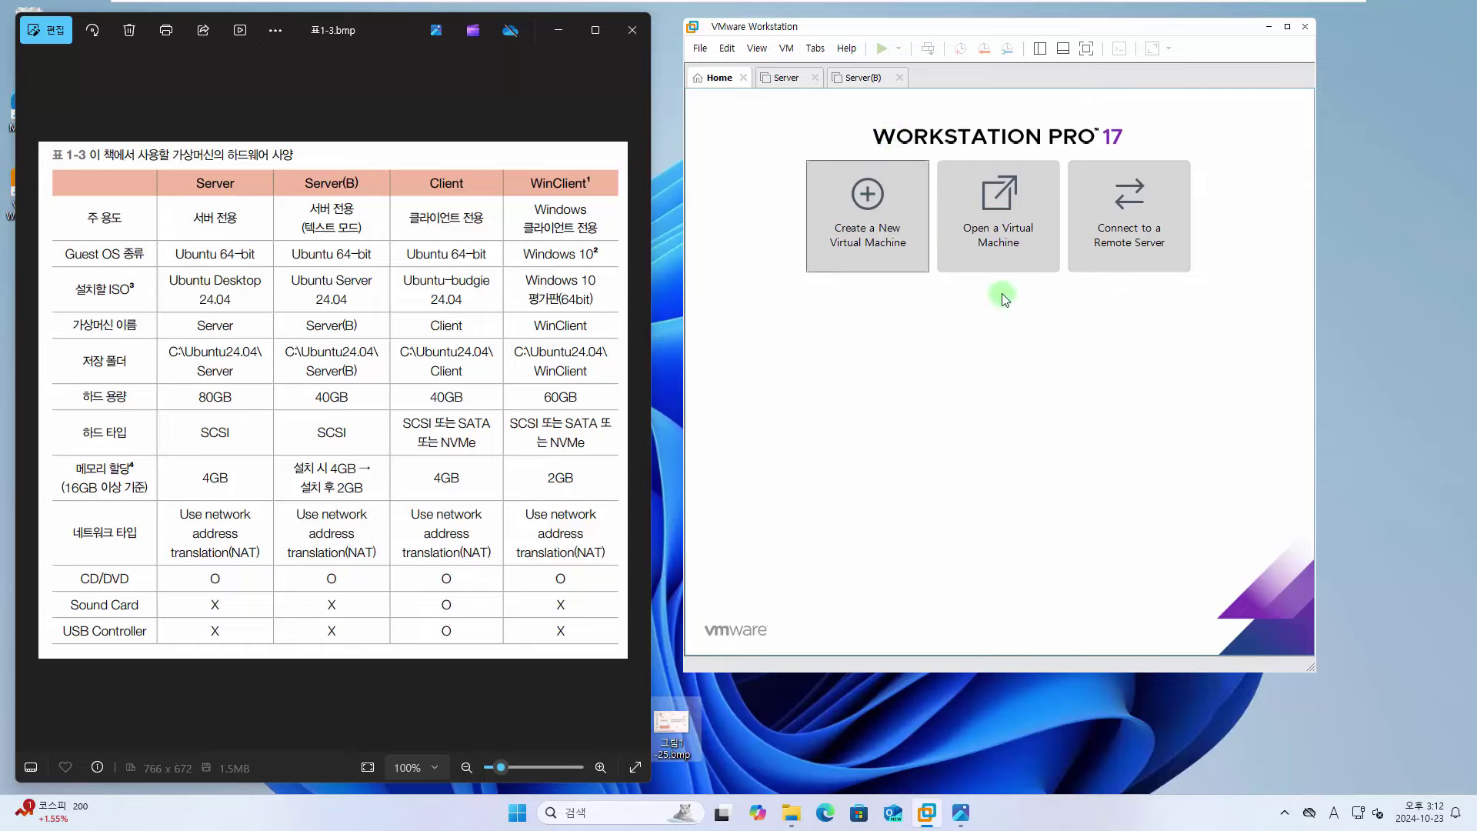
{"action": "left_click", "coordinate": [884, 245]}
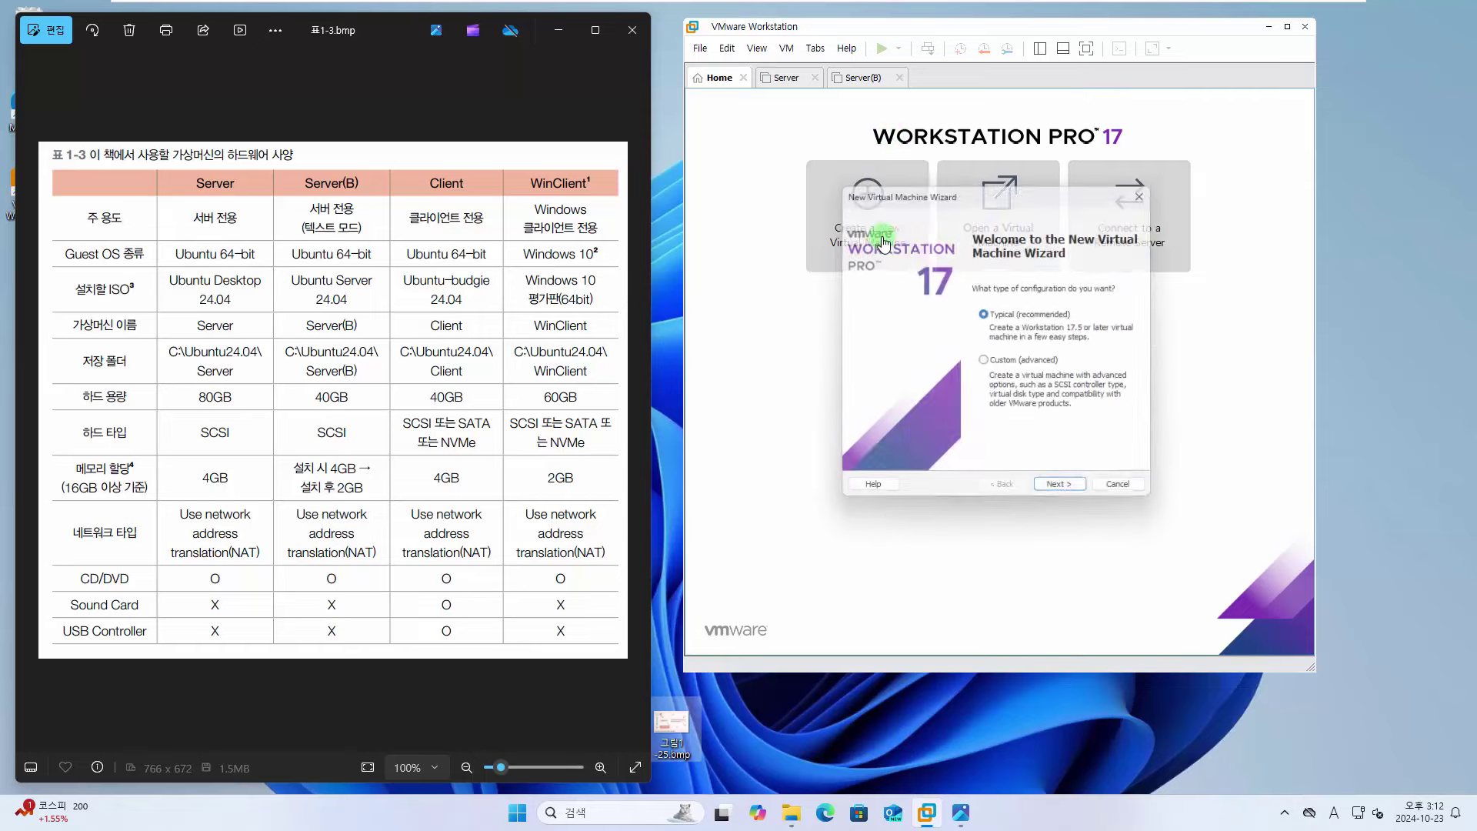
{"action": "left_click", "coordinate": [1062, 496]}
{"action": "left_click", "coordinate": [1068, 495]}
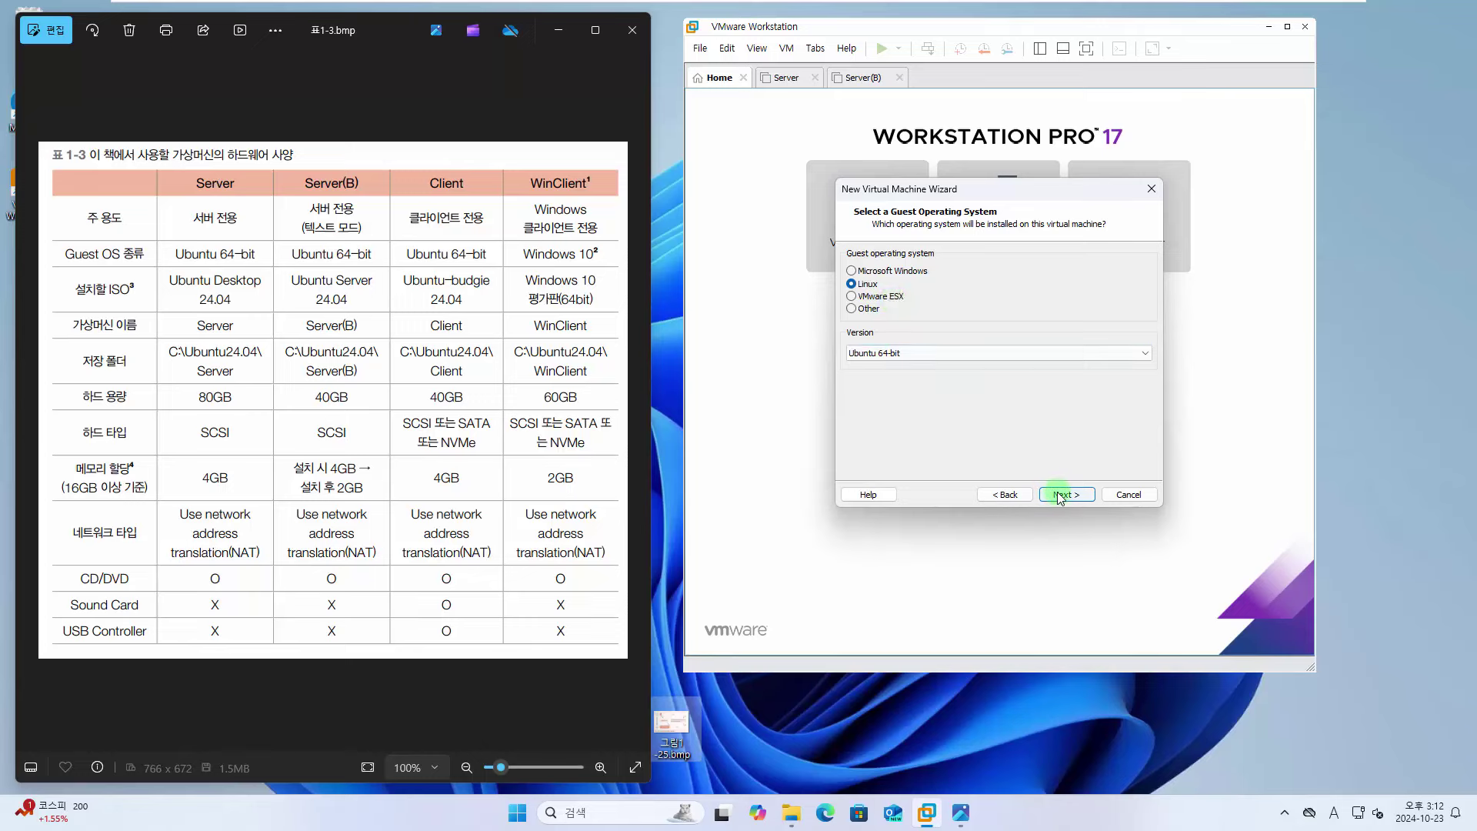
{"action": "left_click", "coordinate": [1062, 495]}
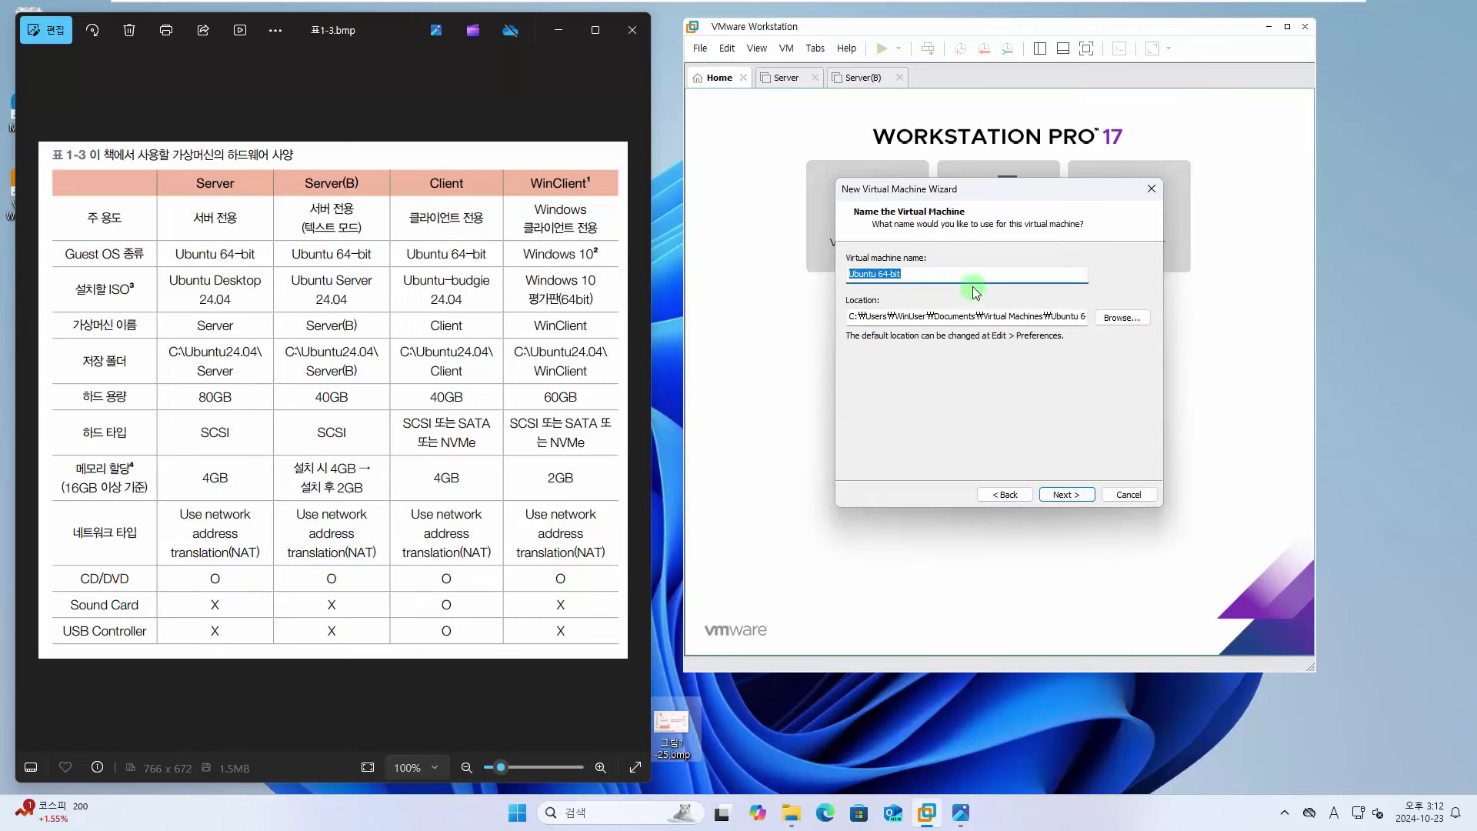
Step: Name the virtual machine Client and set its location to C:\Ubuntu24.04\Client
{"action": "type", "text": "Client"}
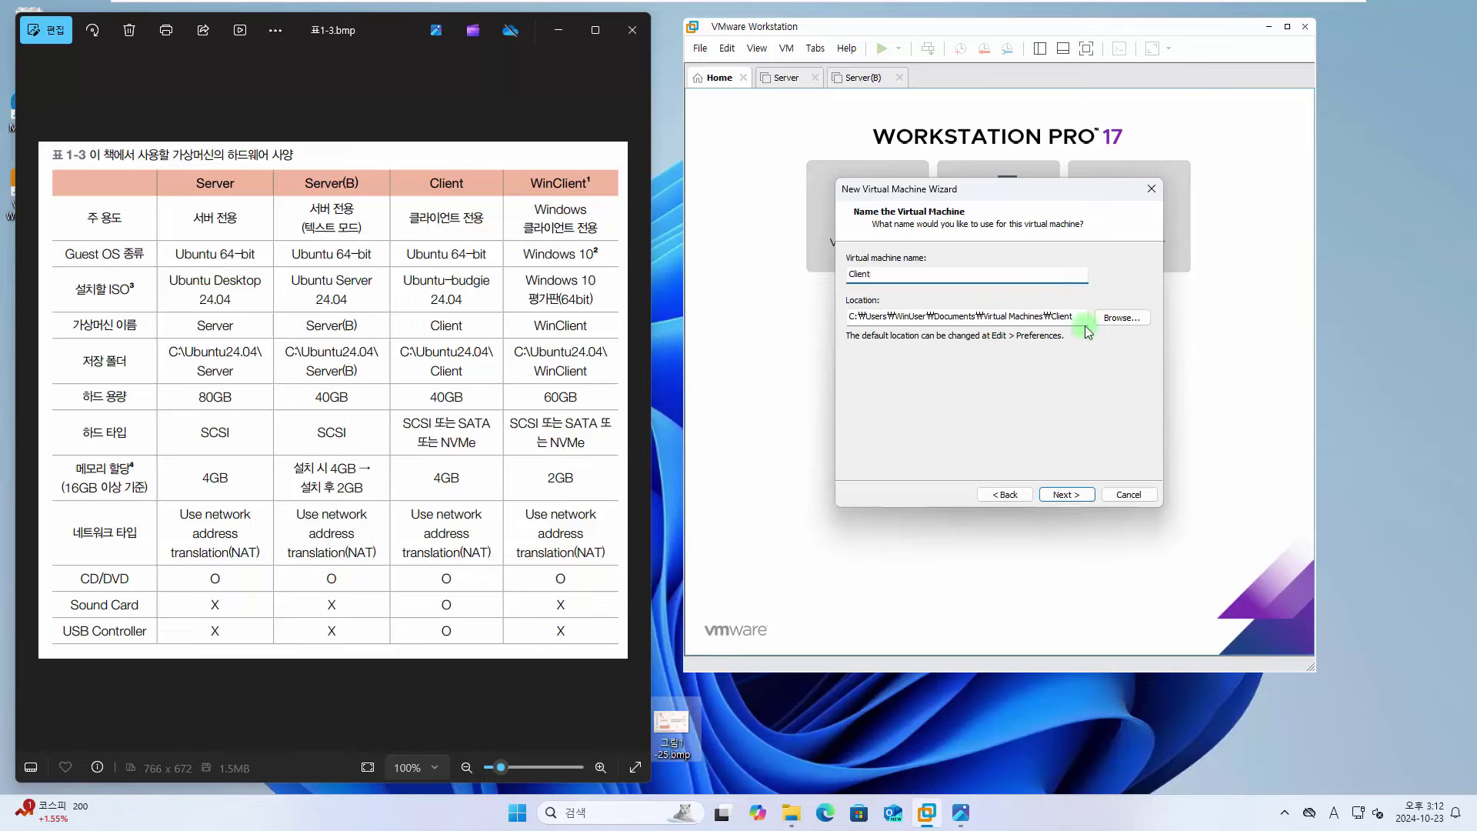
{"action": "left_click_drag", "start_coordinate": [866, 317], "coordinate": [1104, 317]}
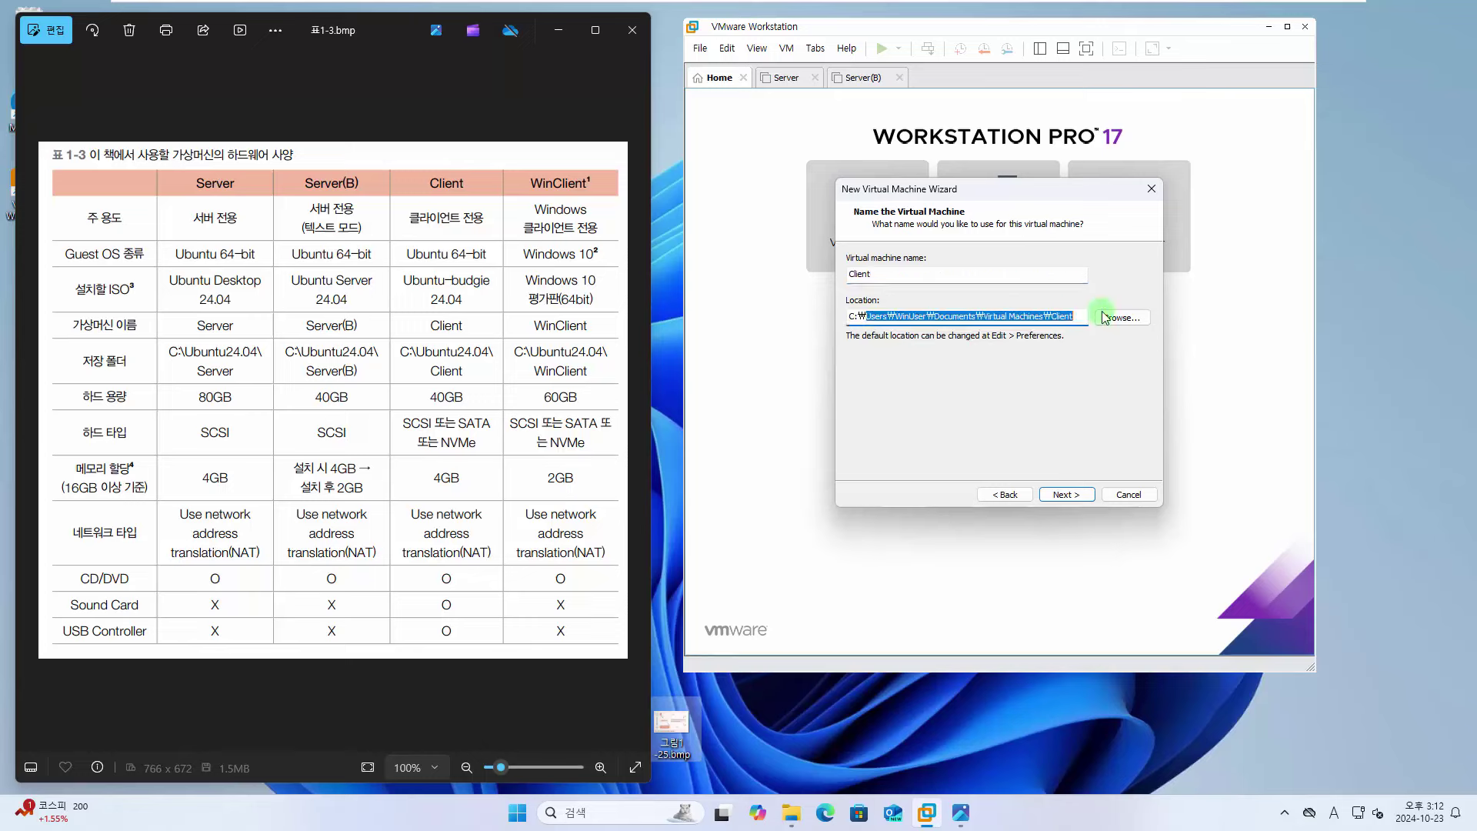
{"action": "type", "text": "U"}
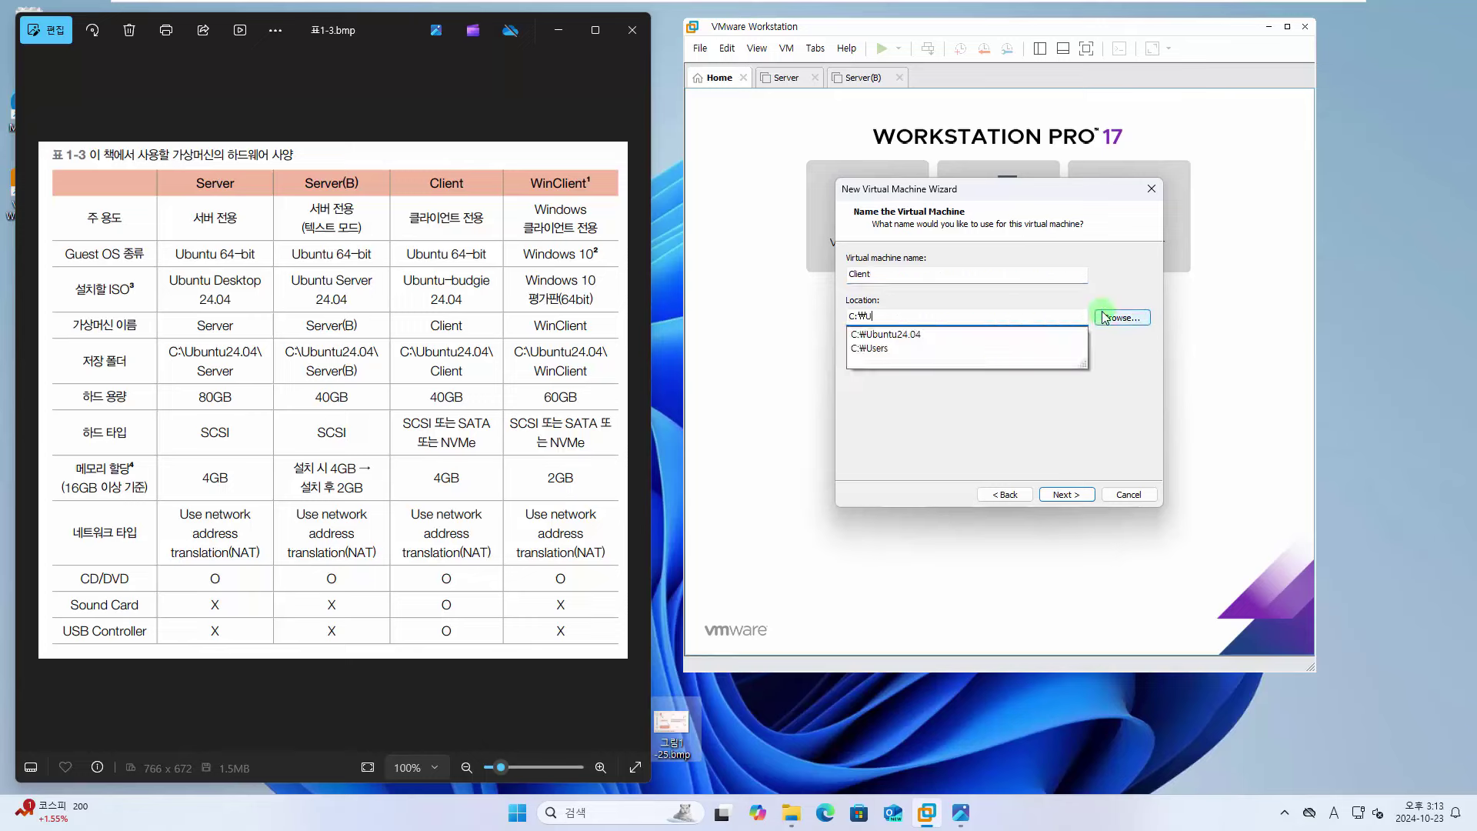
{"action": "left_click", "coordinate": [892, 335]}
{"action": "left_click", "coordinate": [959, 318]}
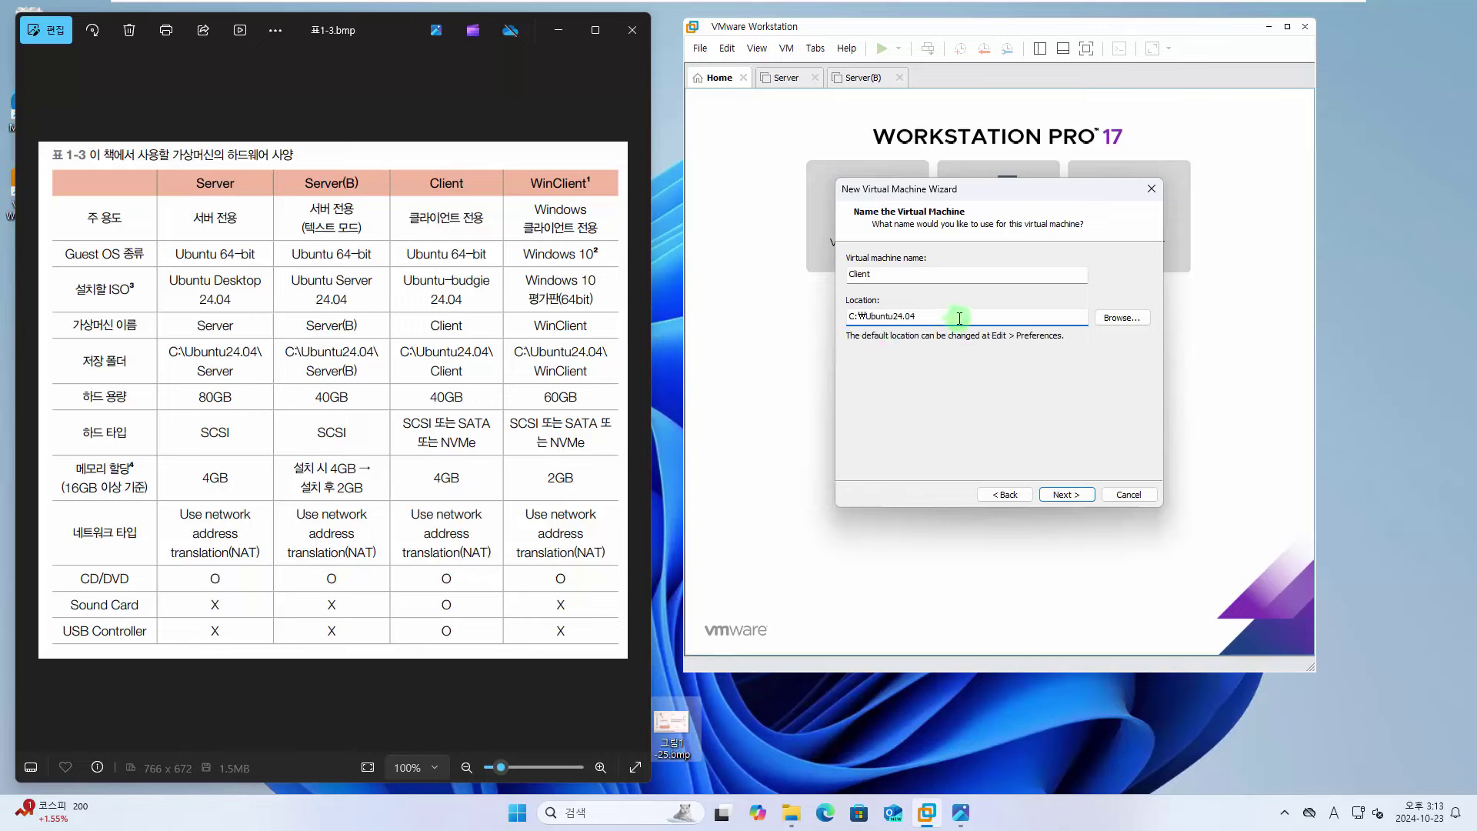
{"action": "type", "text": "\\"}
{"action": "left_click", "coordinate": [952, 339]}
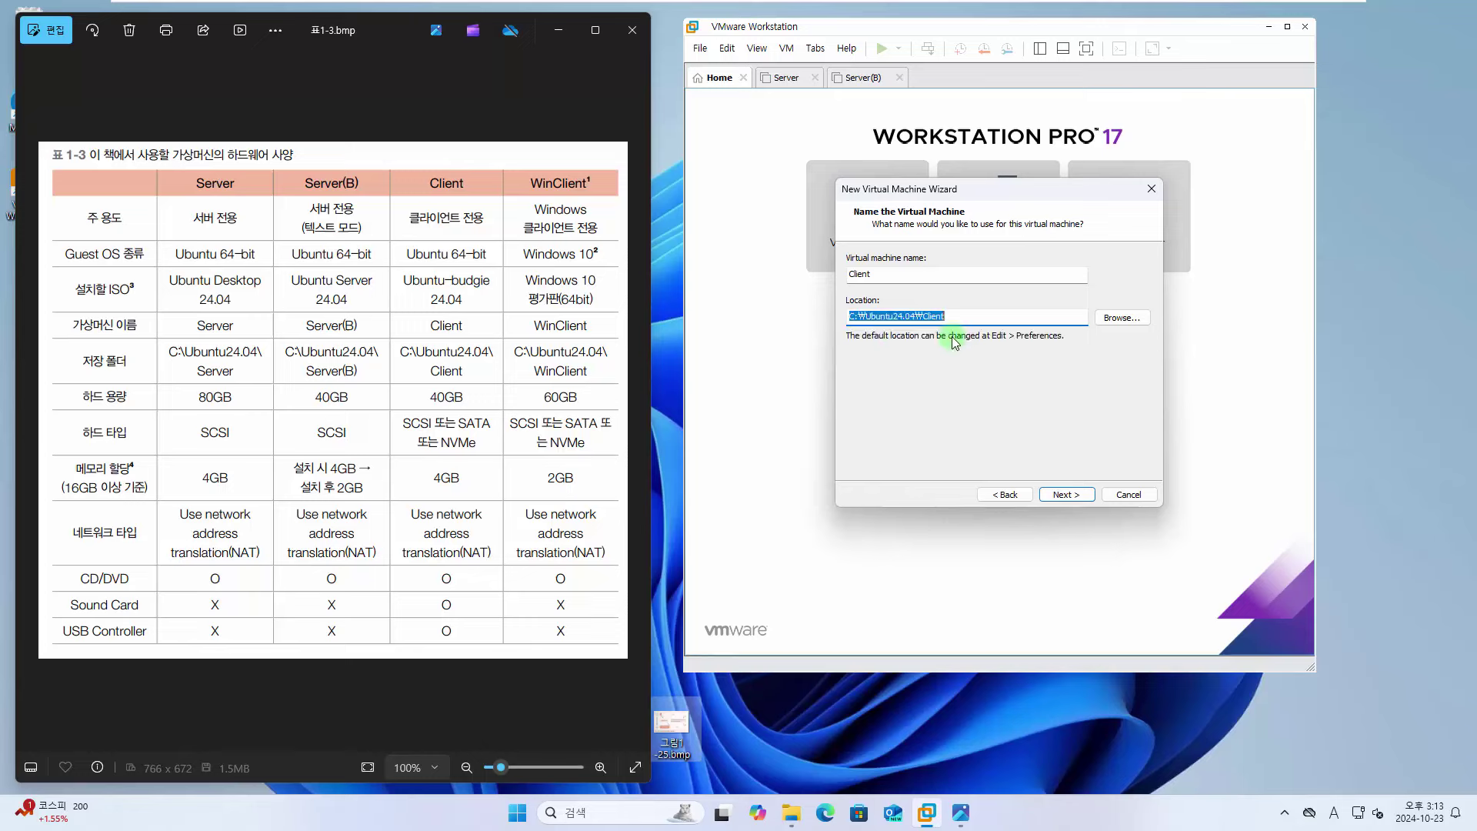
{"action": "left_click", "coordinate": [962, 316]}
{"action": "left_click", "coordinate": [1066, 494]}
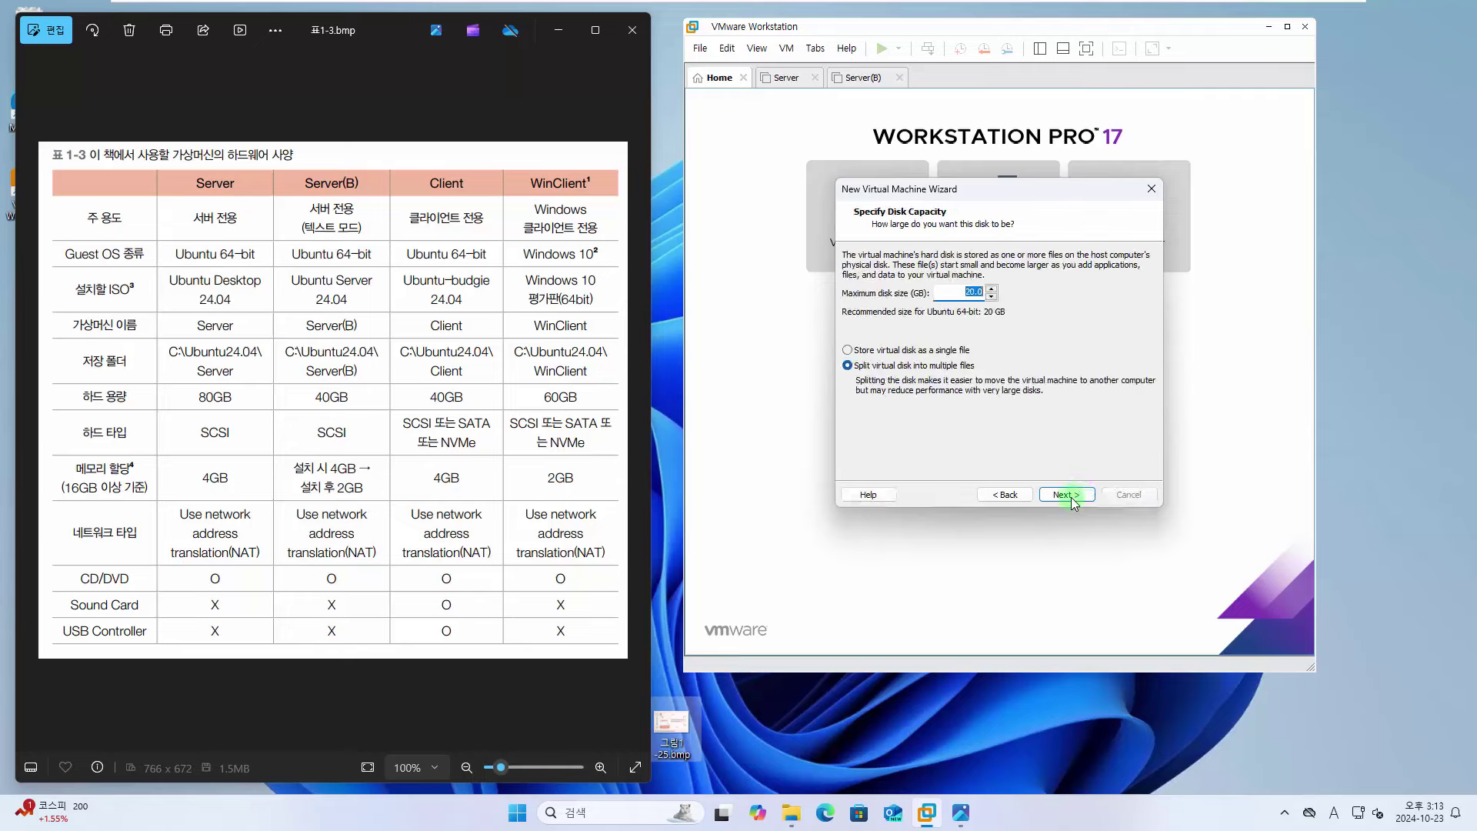
Step: Finish creating the Client virtual machine with a 40 GB disk stored as a single file, and widen the VMware Workstation window
{"action": "left_click", "coordinate": [958, 347]}
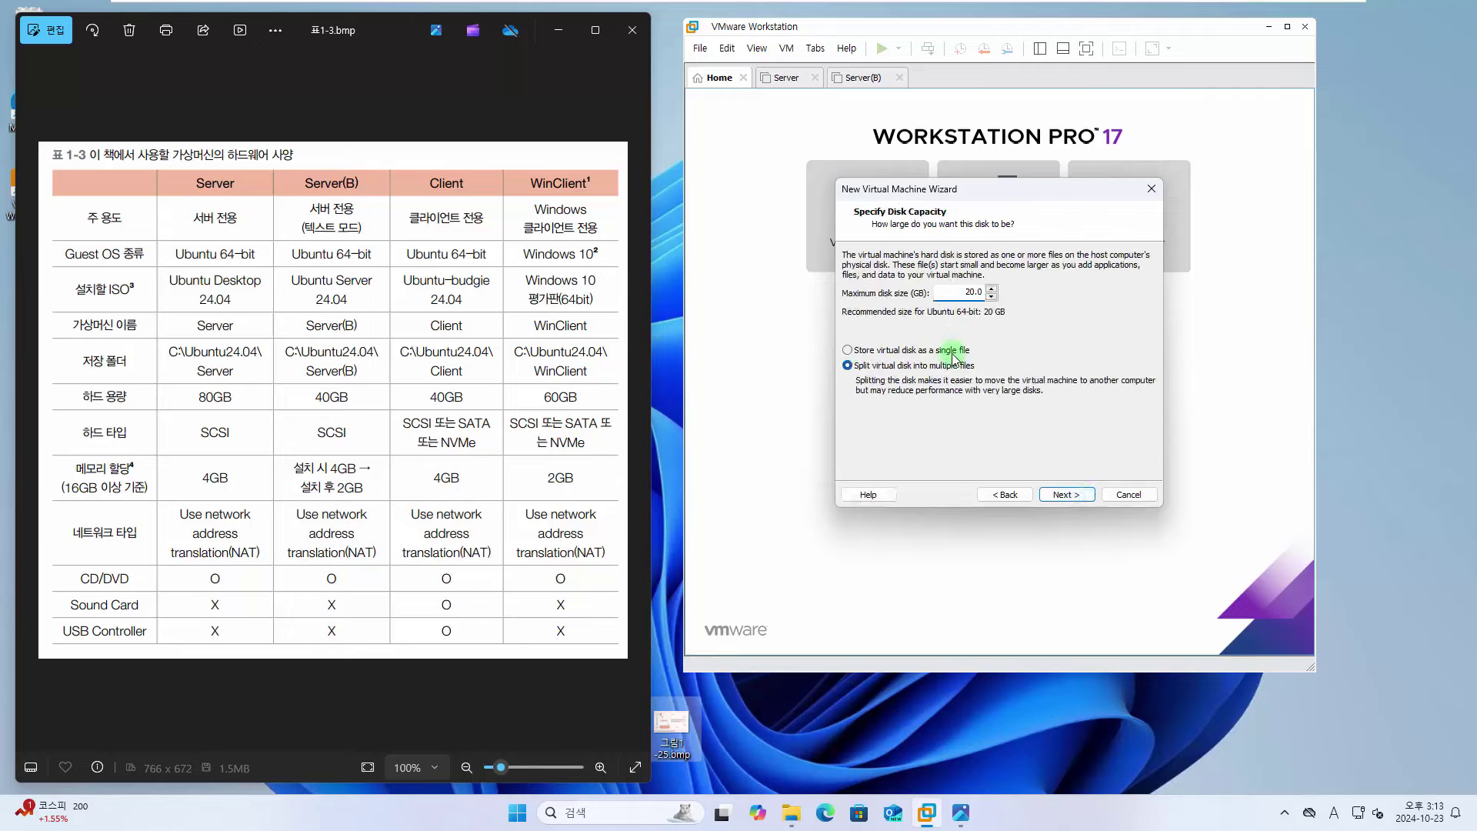
{"action": "left_click", "coordinate": [971, 295]}
{"action": "type", "text": "4"}
{"action": "left_click", "coordinate": [1065, 494]}
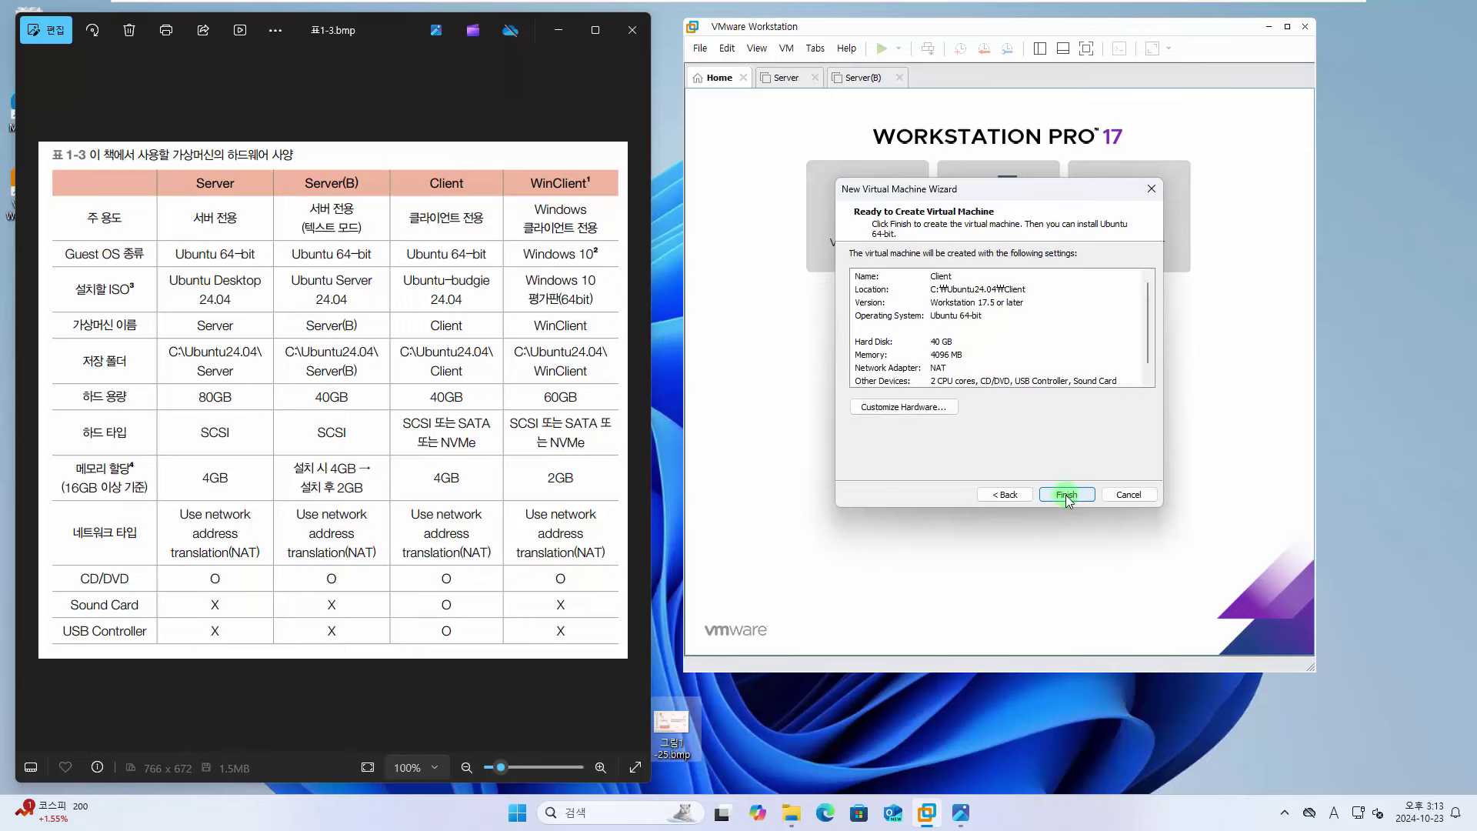
{"action": "left_click", "coordinate": [1072, 497]}
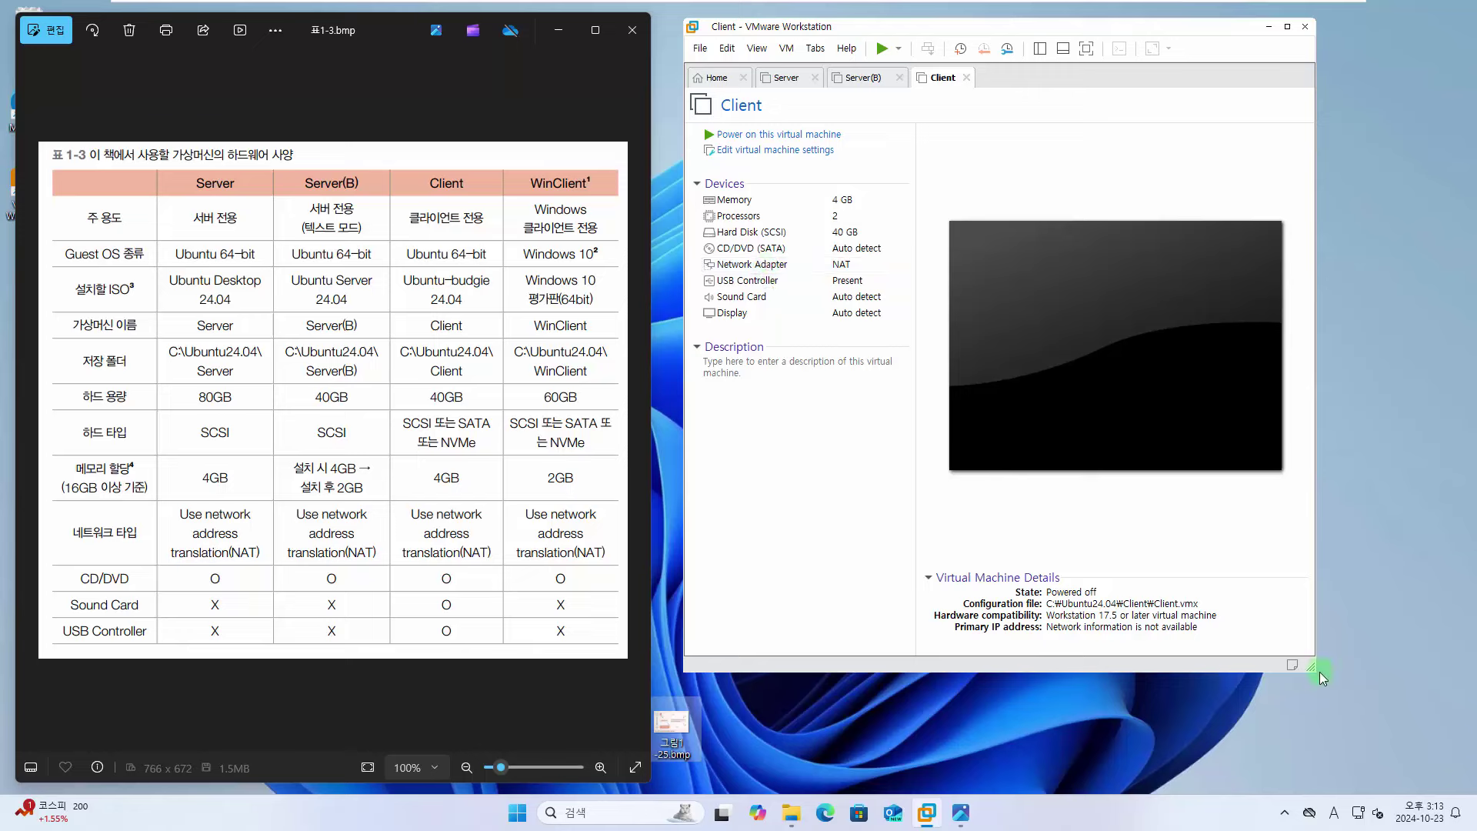
{"action": "left_click_drag", "start_coordinate": [1309, 664], "coordinate": [1417, 626]}
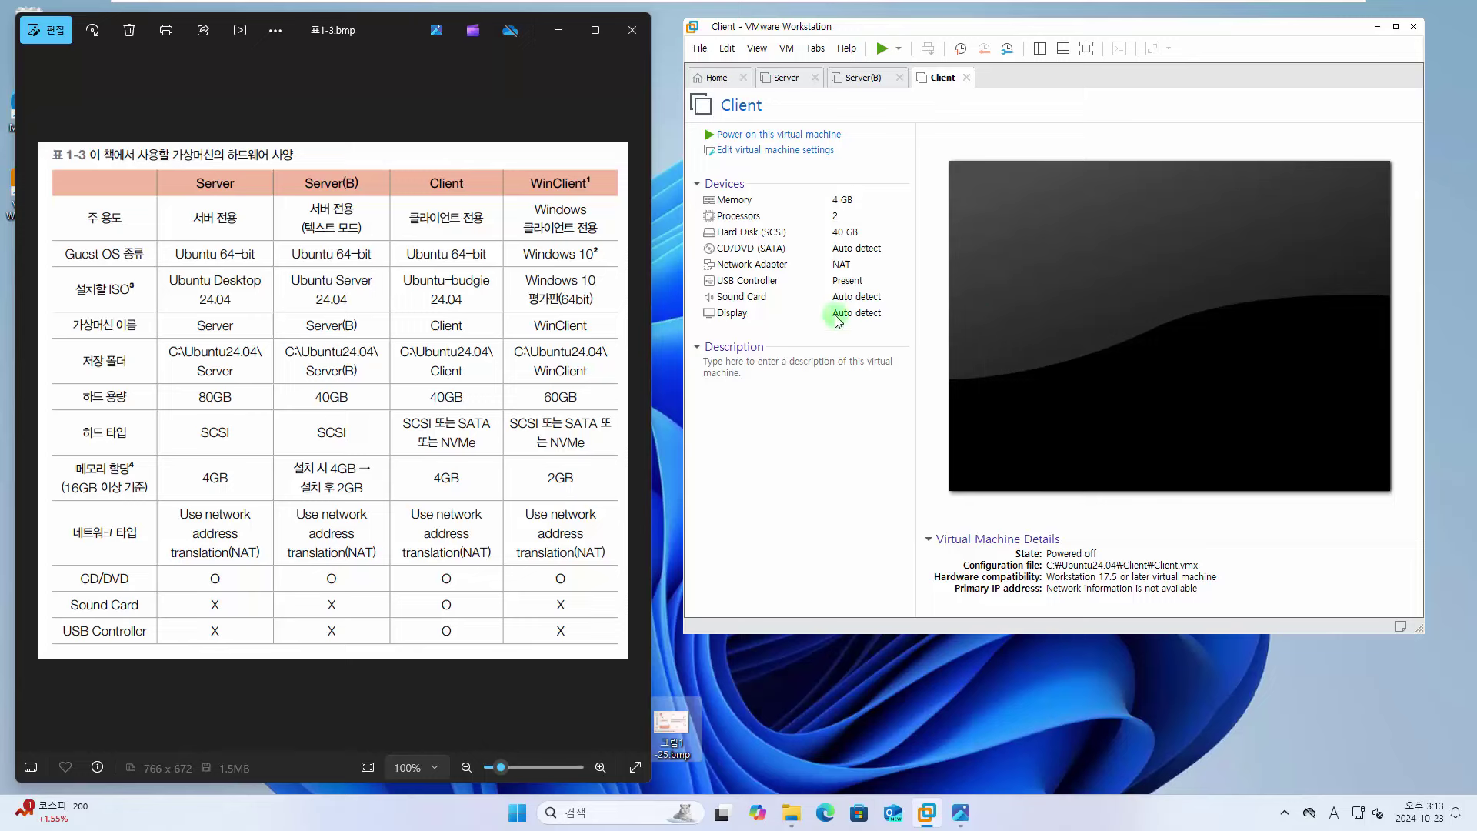